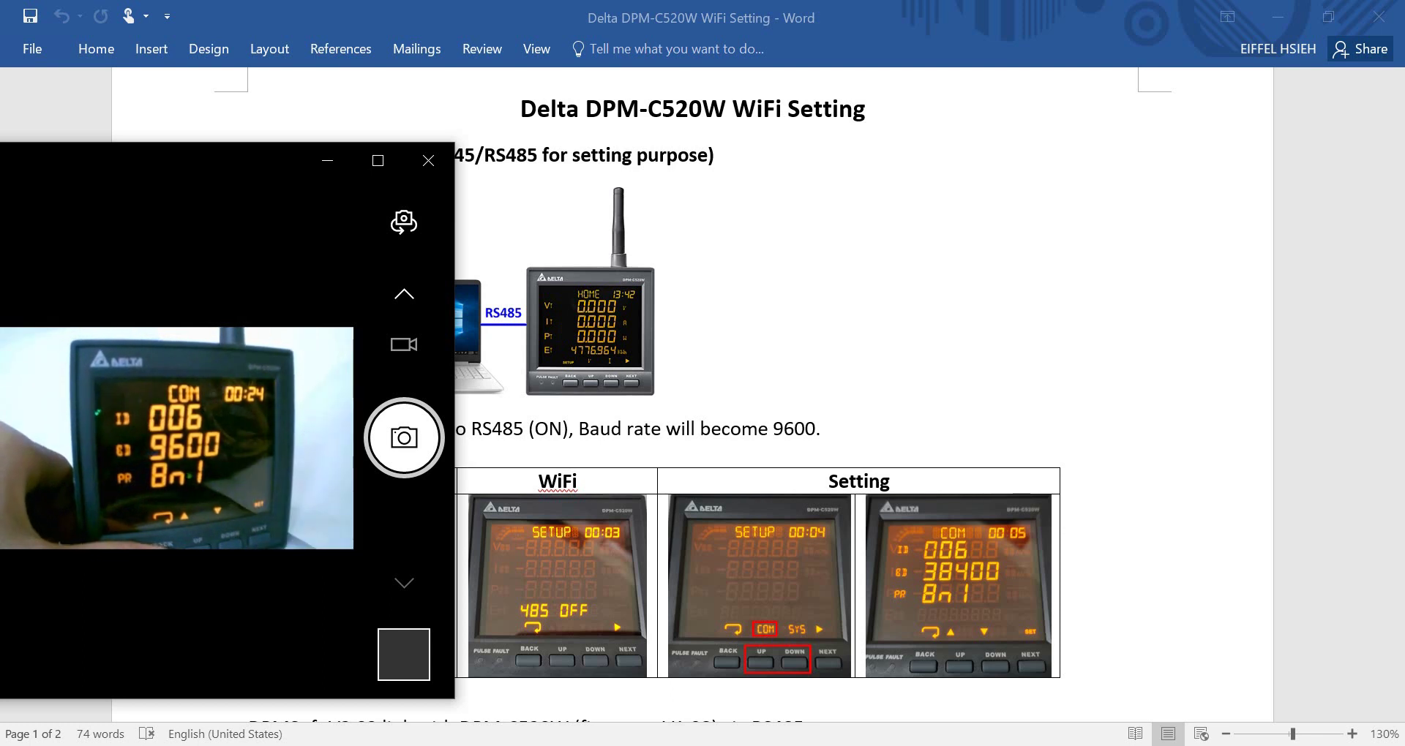
Step: Bring the Word 'Delta DPM-C520W WiFi Setting' guide in front of the Camera's meter view
{"action": "left_click", "coordinate": [1068, 522]}
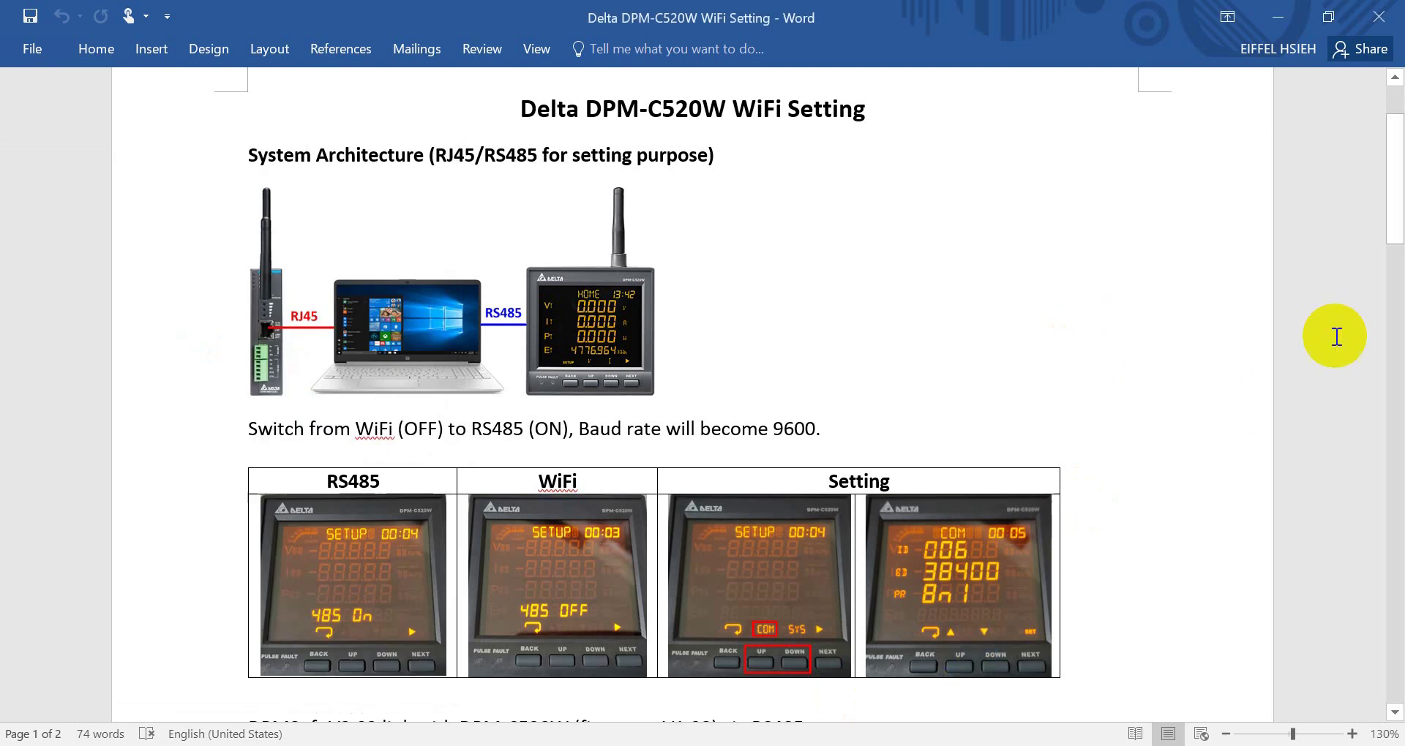
Step: Read the guide's SSID instructions, then confirm the CP210x USB-to-UART bridge sits on COM2
{"action": "scroll", "coordinate": [1328, 344], "scroll_direction": "down", "scroll_amount": 3}
{"action": "scroll", "coordinate": [1329, 344], "scroll_direction": "down", "scroll_amount": 3}
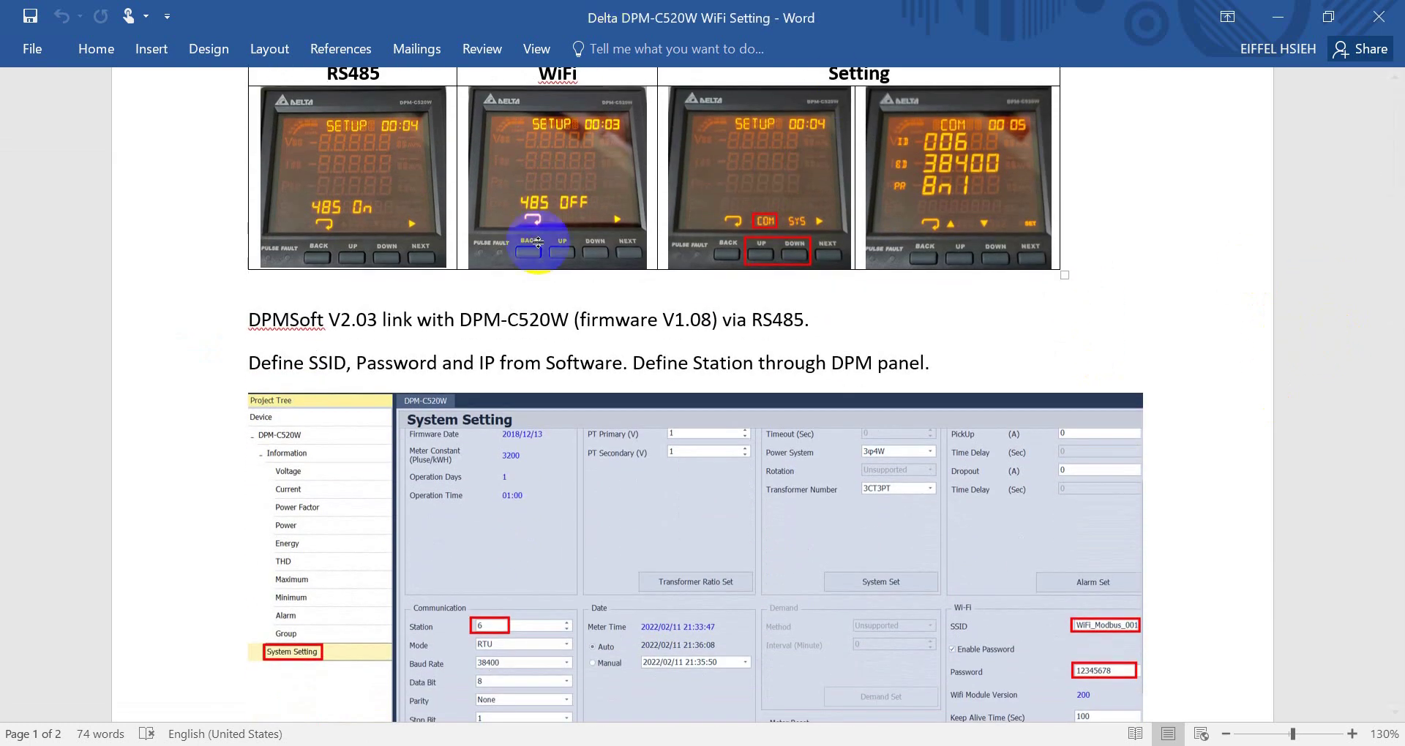
{"action": "scroll", "coordinate": [250, 320], "scroll_direction": "down", "scroll_amount": 1}
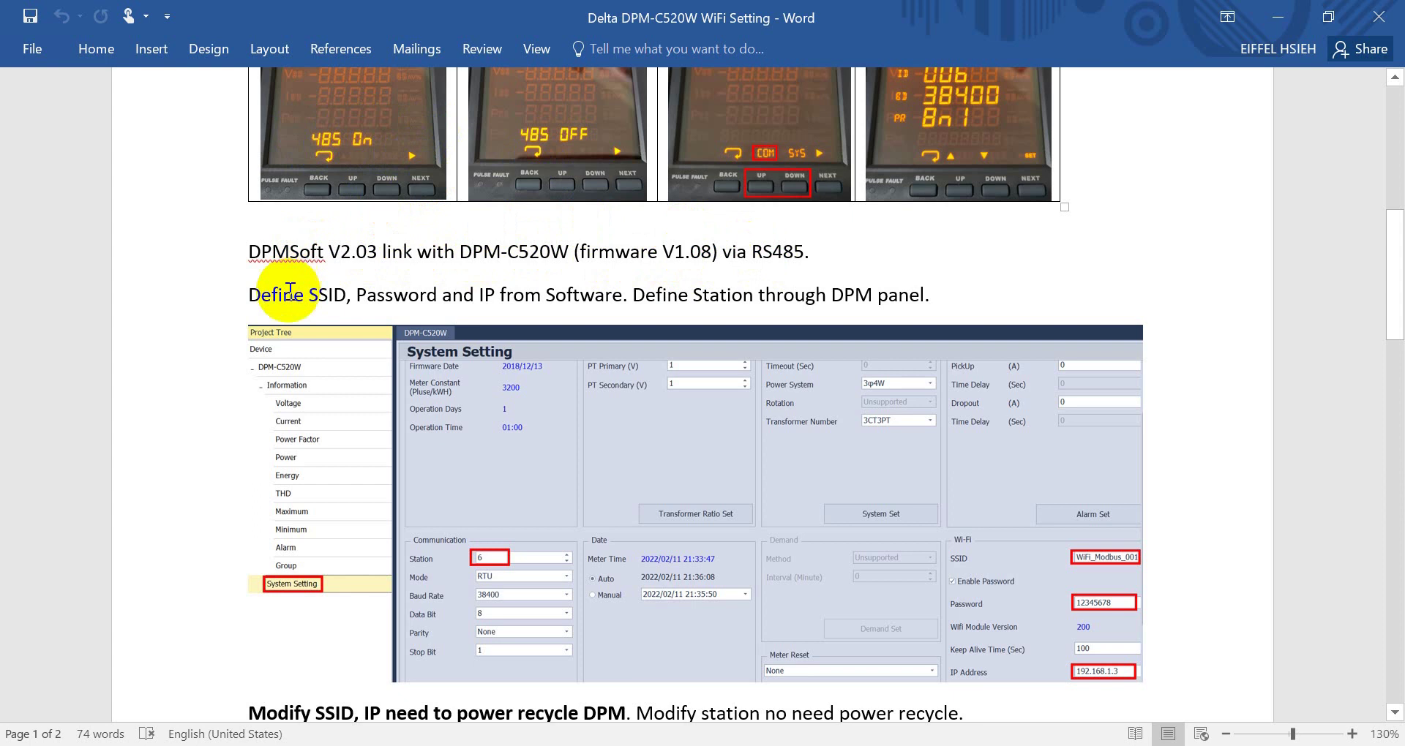
{"action": "double_click", "coordinate": [339, 293]}
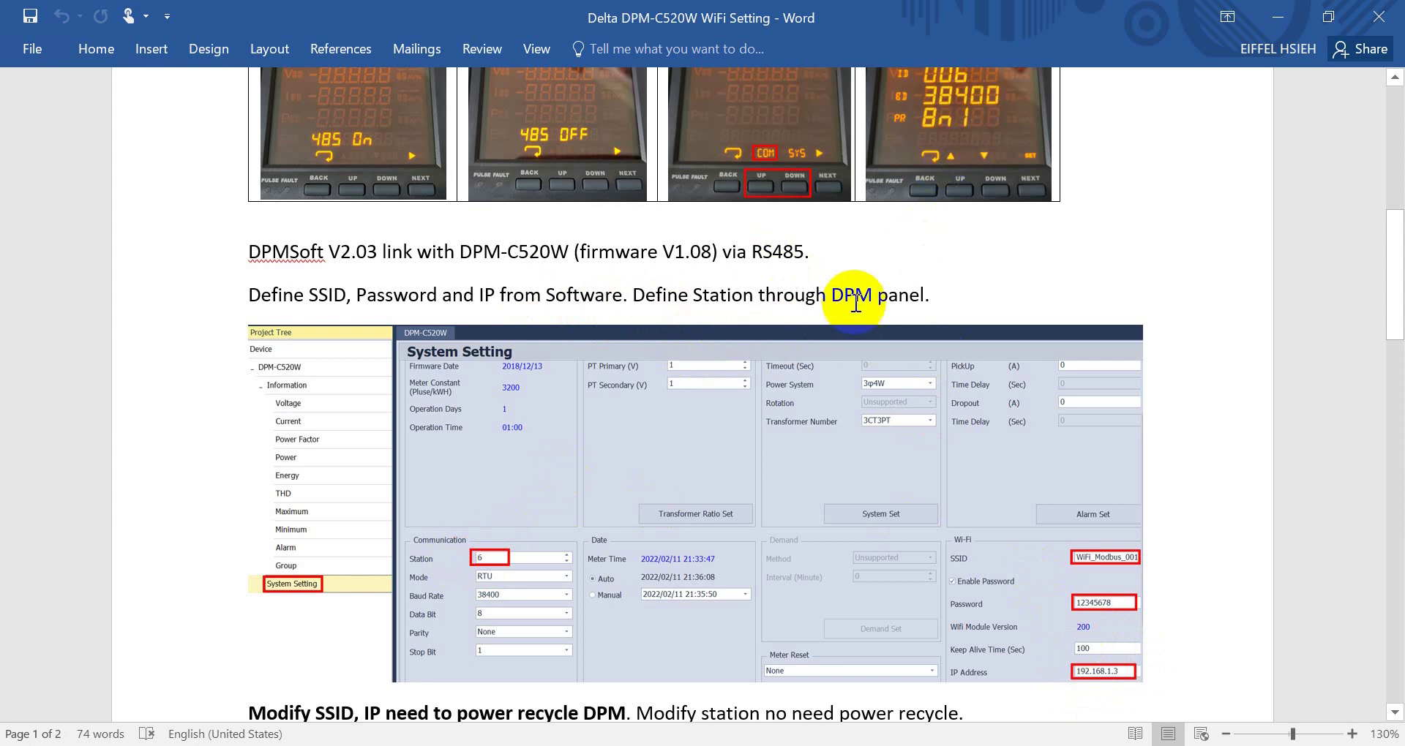
{"action": "key", "text": "alt+Tab"}
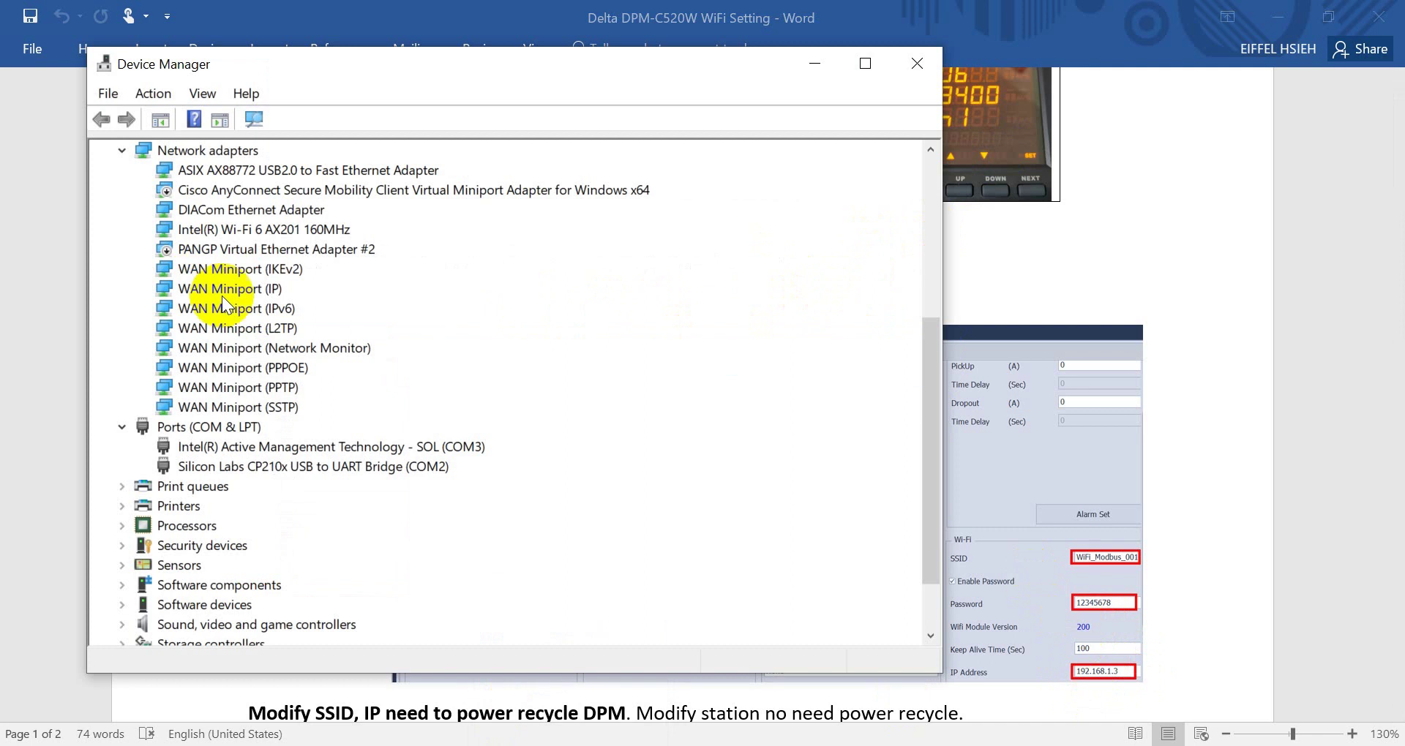
{"action": "left_click", "coordinate": [223, 466]}
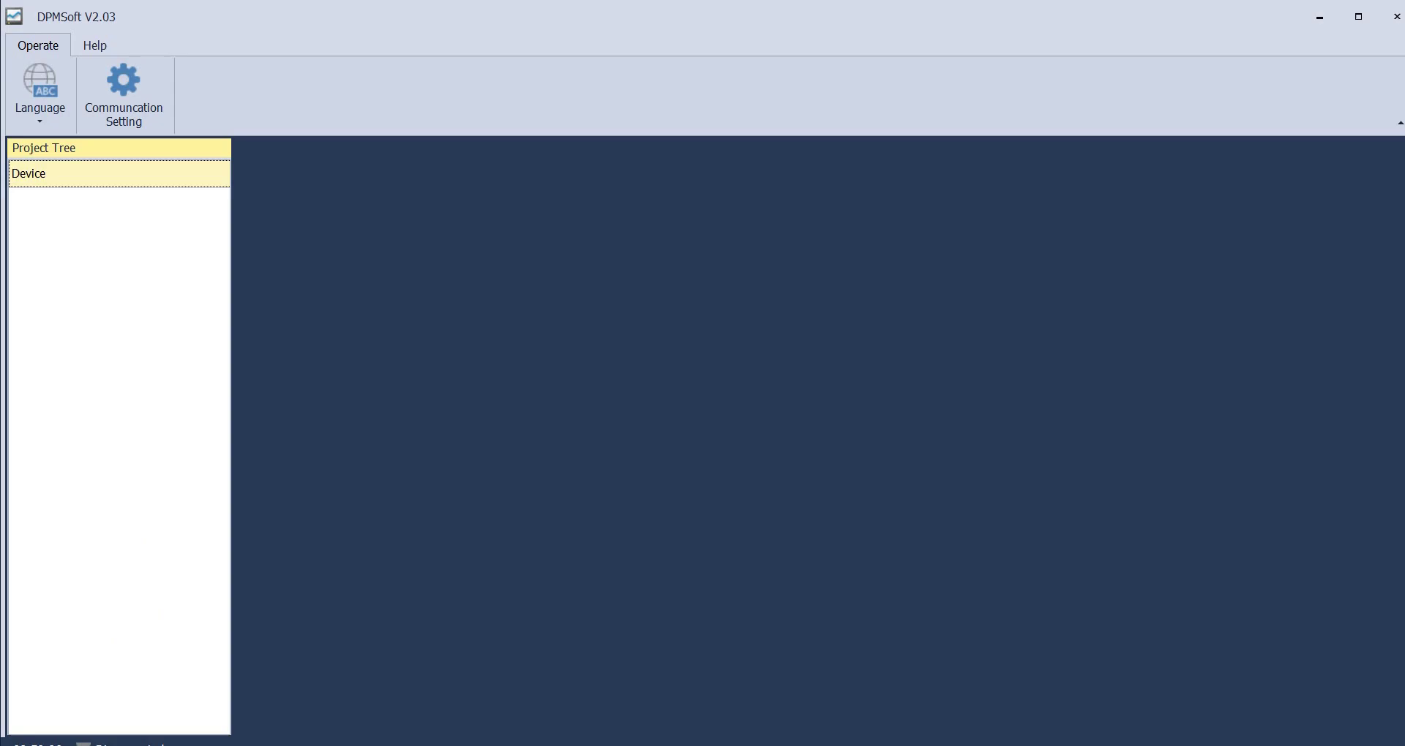
Step: Connect DPMSoft to the meter on COM2 at 9600 baud and view System Setting showing SSID DPM_Test
{"action": "left_click", "coordinate": [124, 92]}
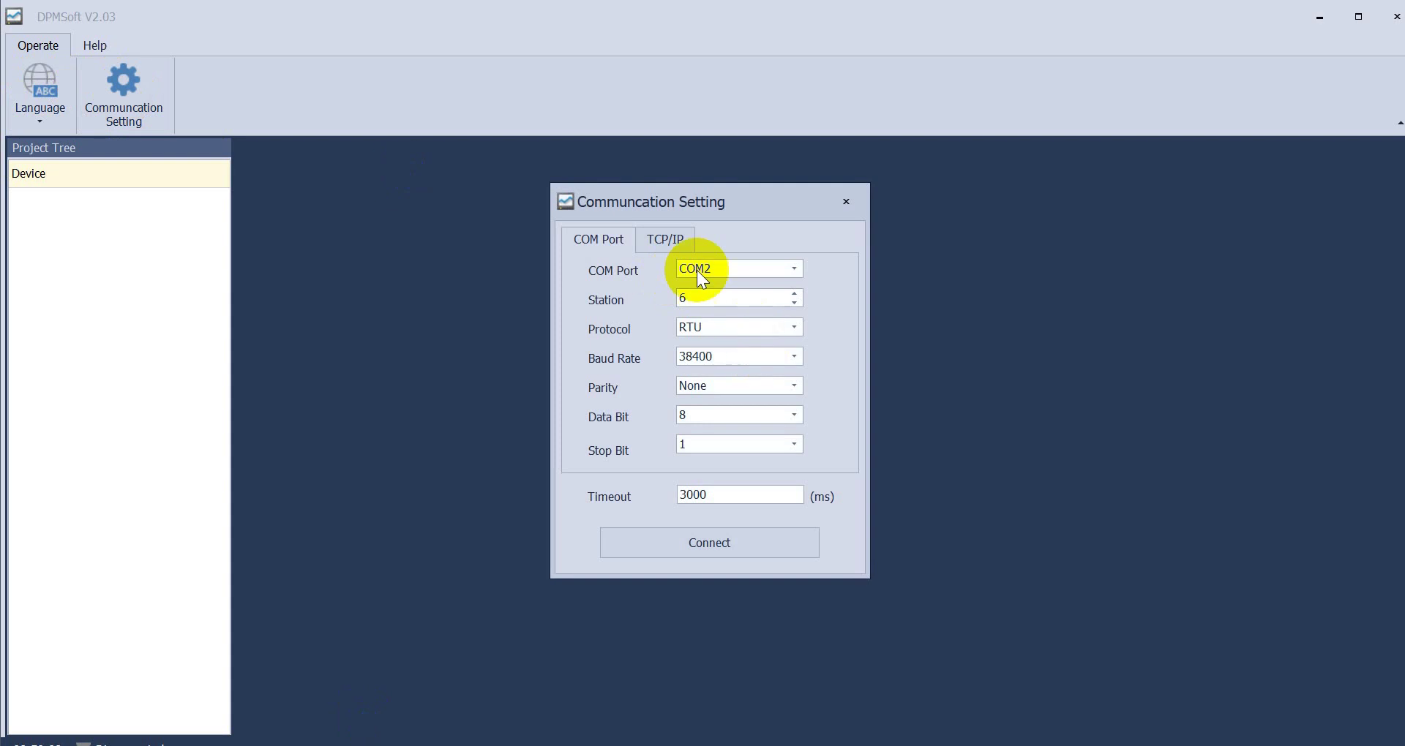
{"action": "left_click", "coordinate": [743, 271]}
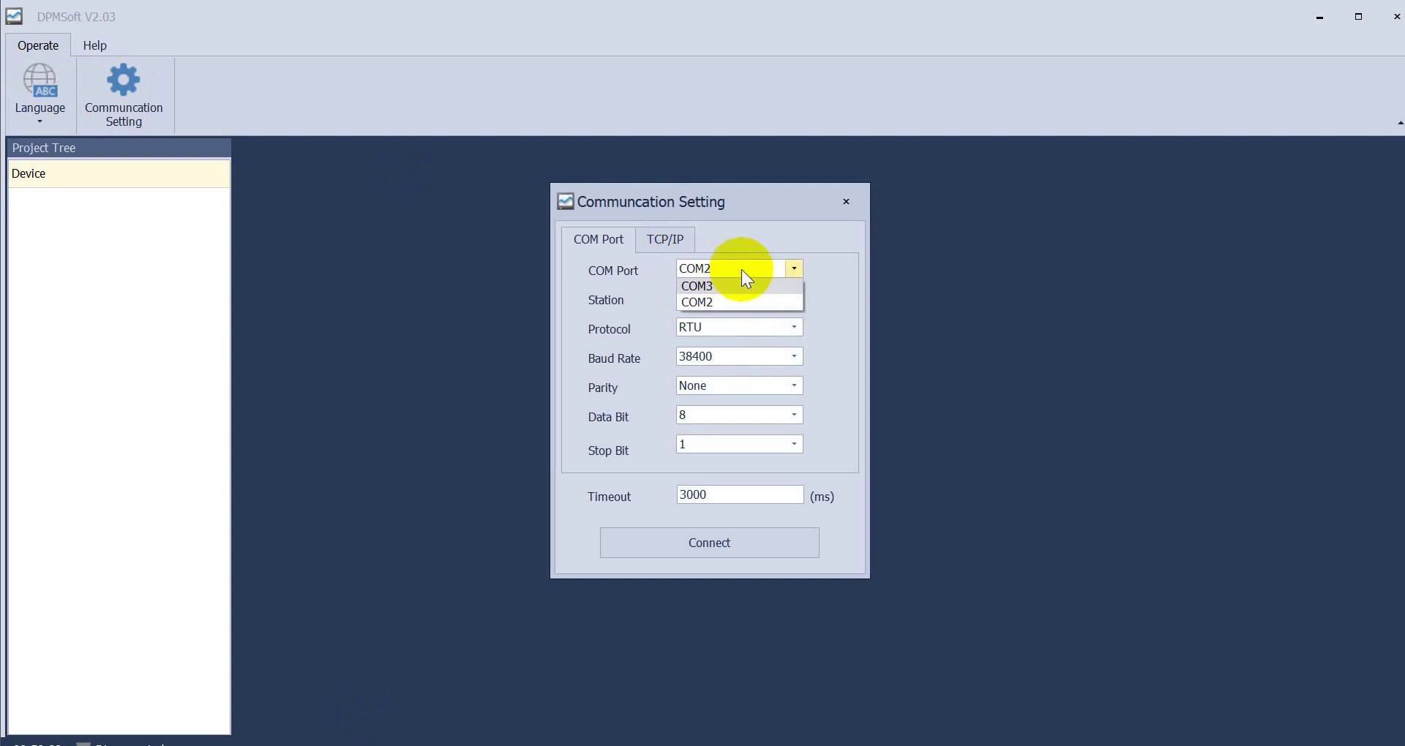
{"action": "left_click", "coordinate": [709, 301]}
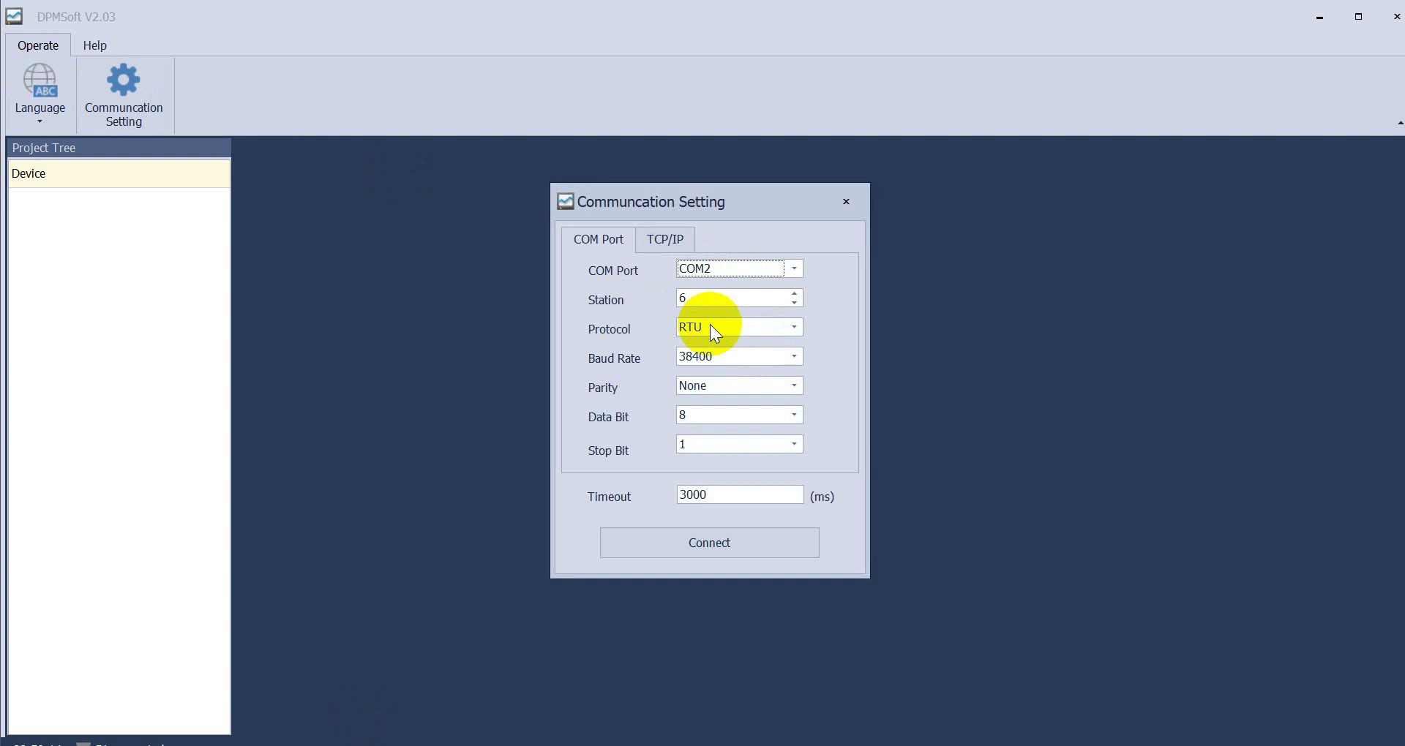
{"action": "left_click", "coordinate": [740, 355]}
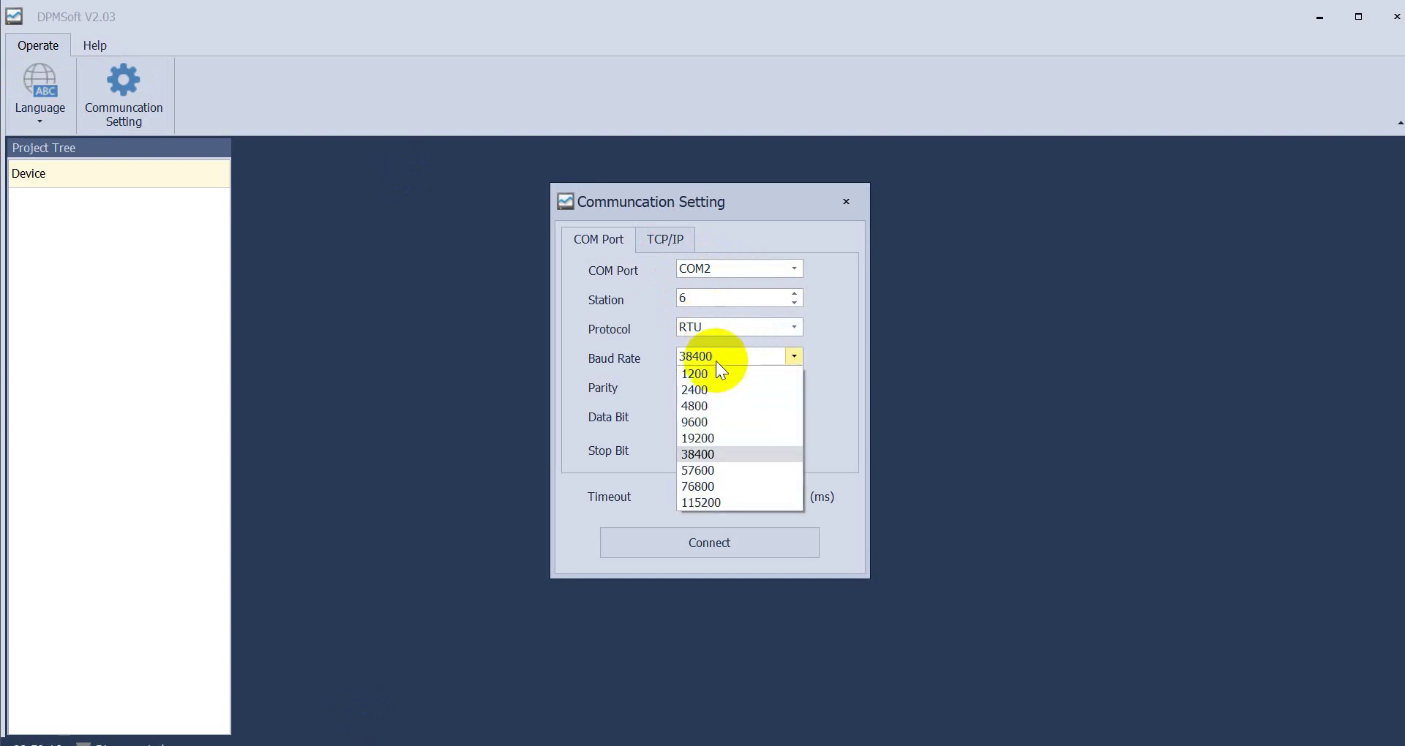
{"action": "left_click", "coordinate": [704, 423]}
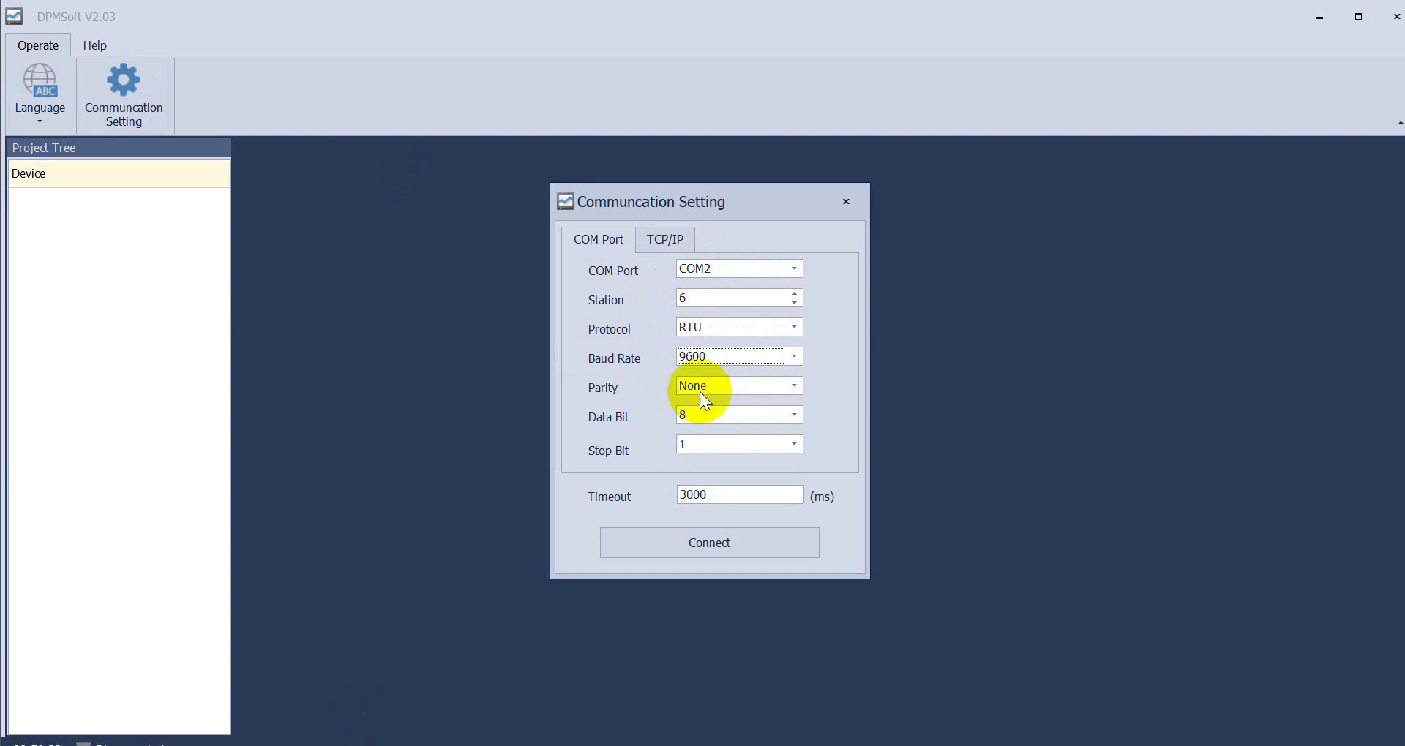
{"action": "left_click", "coordinate": [682, 543]}
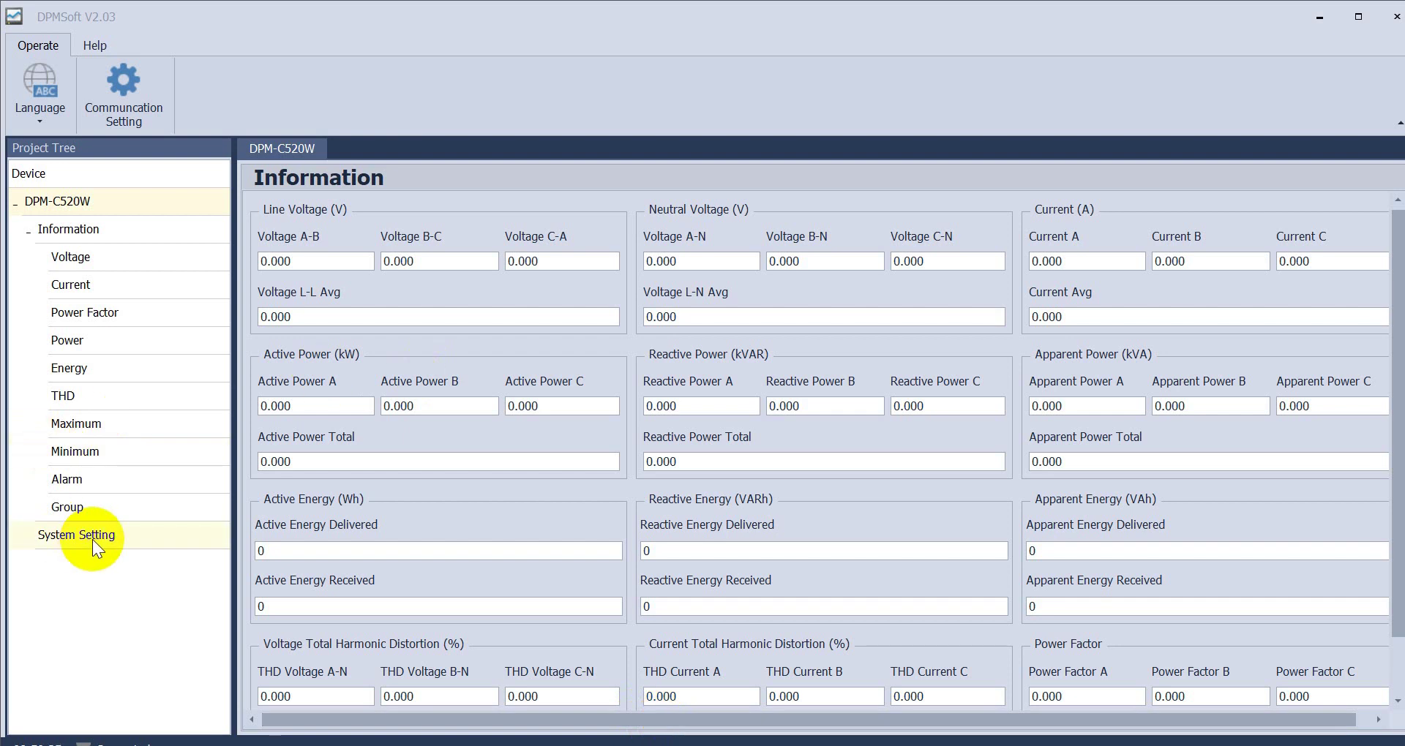
{"action": "left_click", "coordinate": [92, 539]}
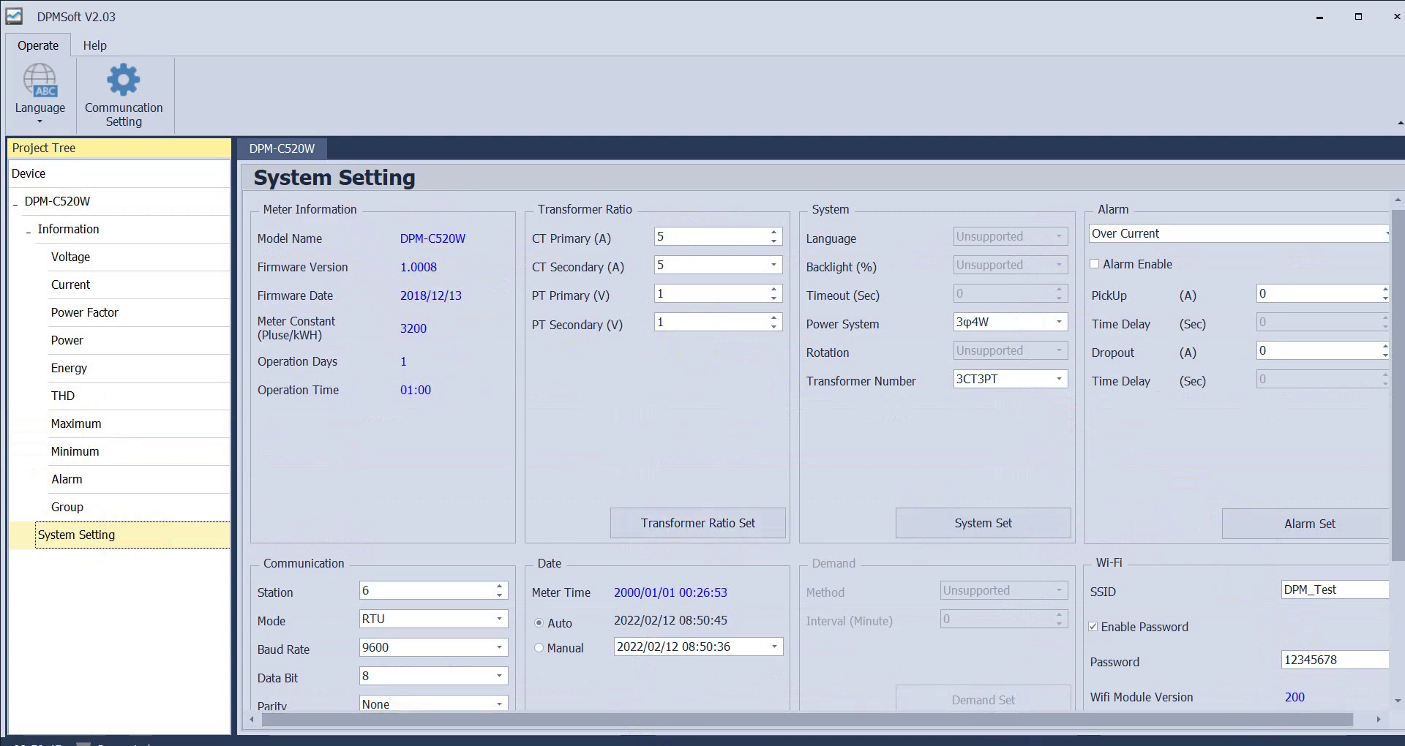
{"action": "key", "text": "alt+Tab"}
Step: Scroll the Word guide to the table of original and new SSID and IP values
{"action": "scroll", "coordinate": [800, 377], "scroll_direction": "up", "scroll_amount": 1}
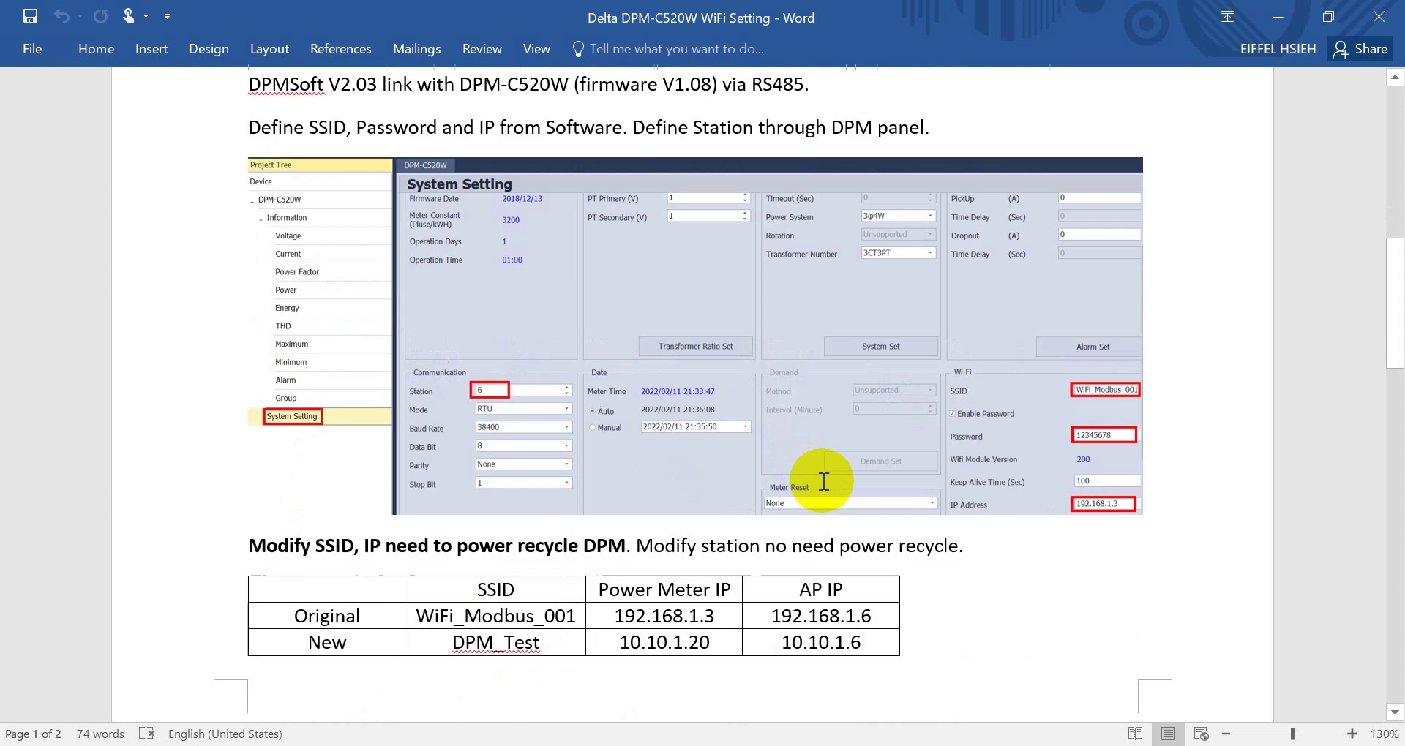
{"action": "scroll", "coordinate": [823, 481], "scroll_direction": "down", "scroll_amount": 1}
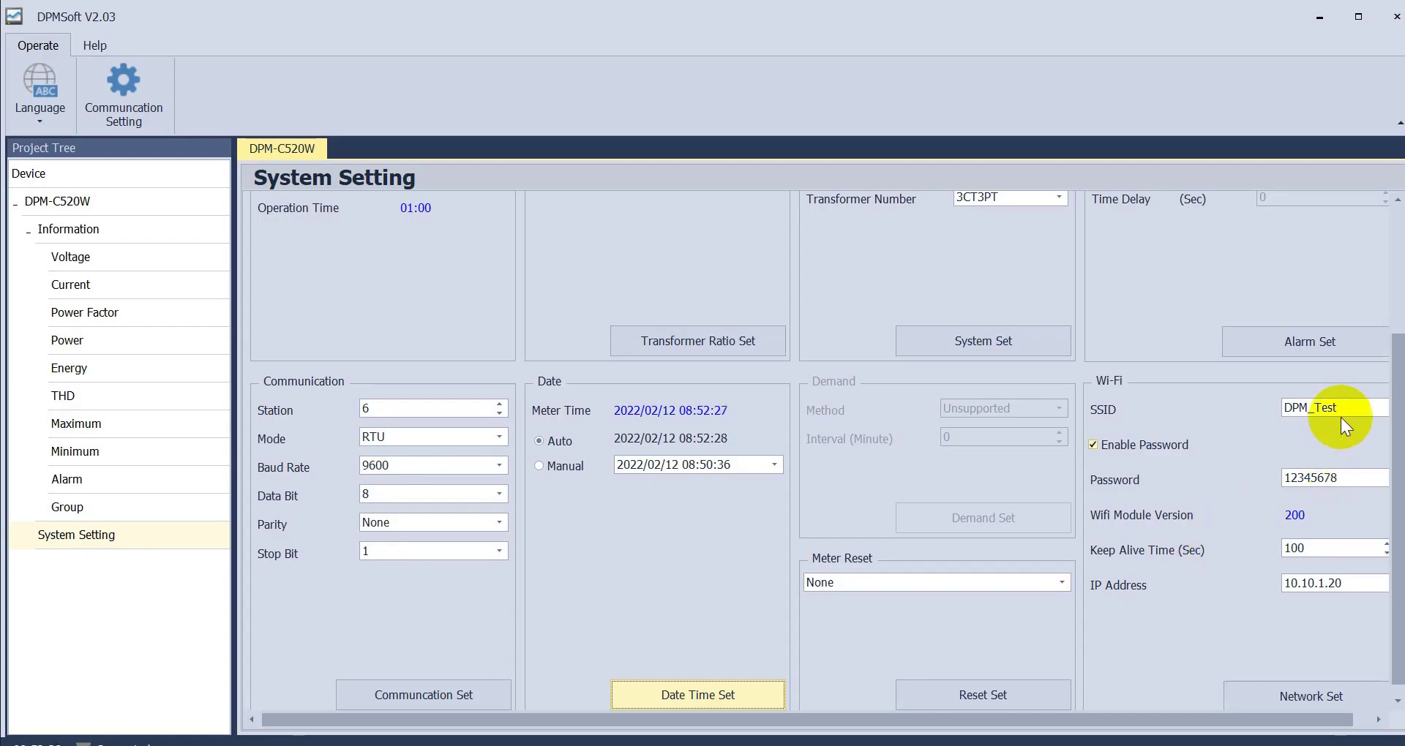
Step: Change the meter's Wi-Fi to SSID WiFi_Modbus_001 and IP 192.168.1.3, and apply it with Network Set
{"action": "left_click_drag", "start_coordinate": [1351, 412], "coordinate": [1206, 401]}
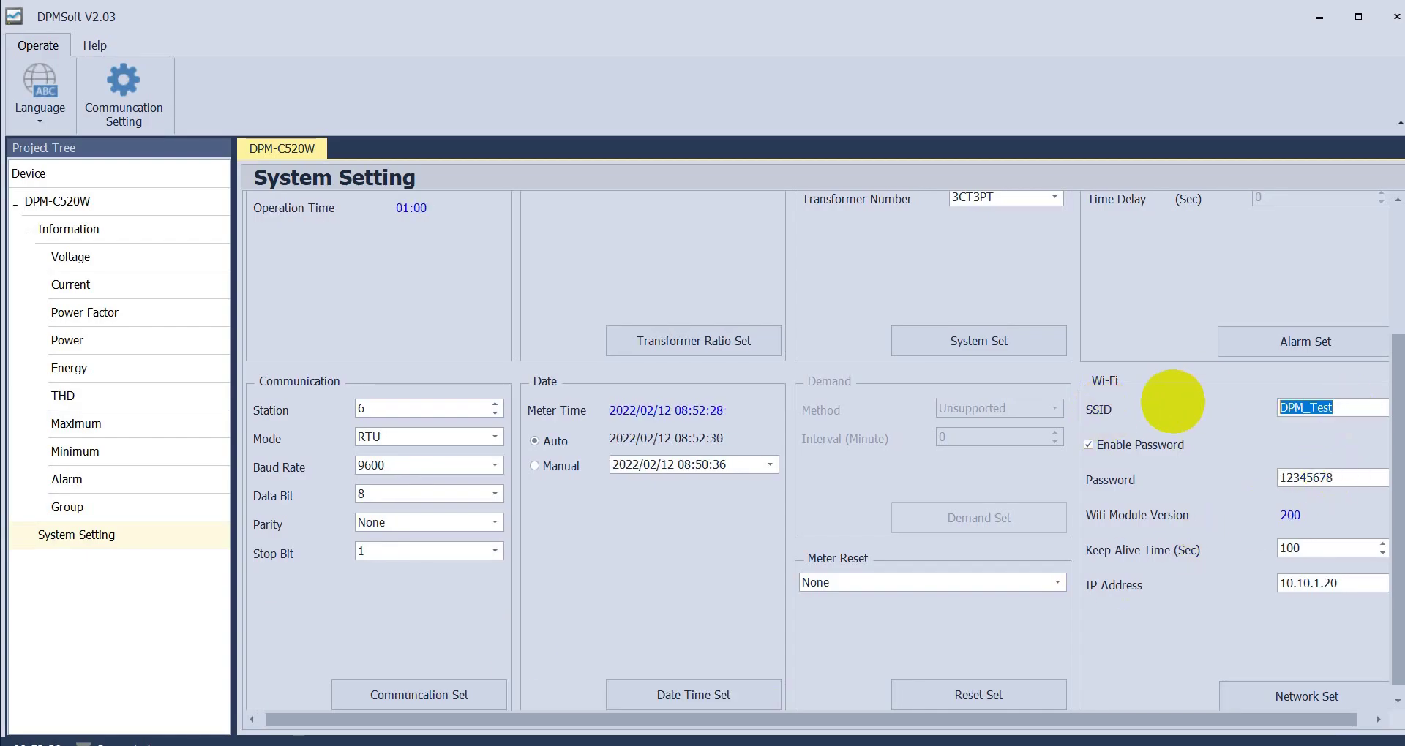
{"action": "type", "text": "WiFi"}
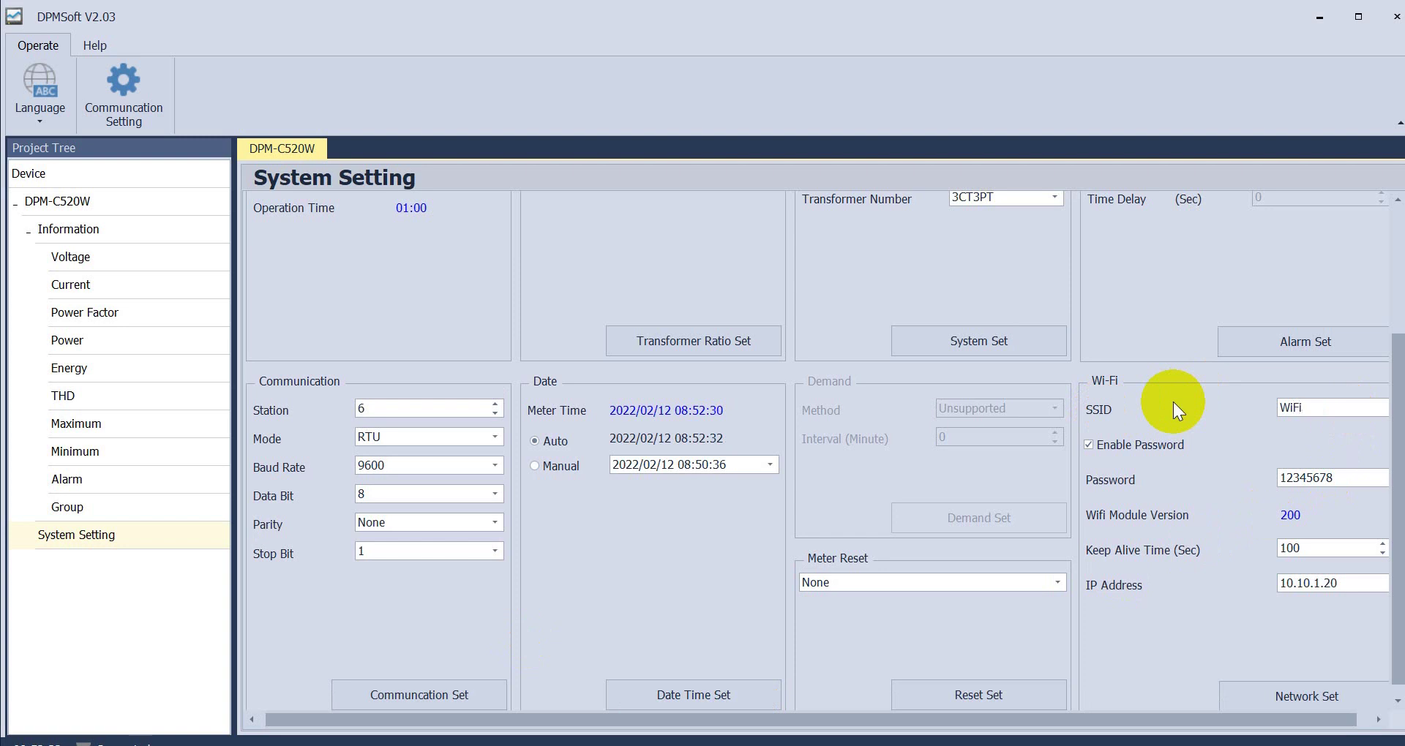
{"action": "type", "text": "_Modbus_001"}
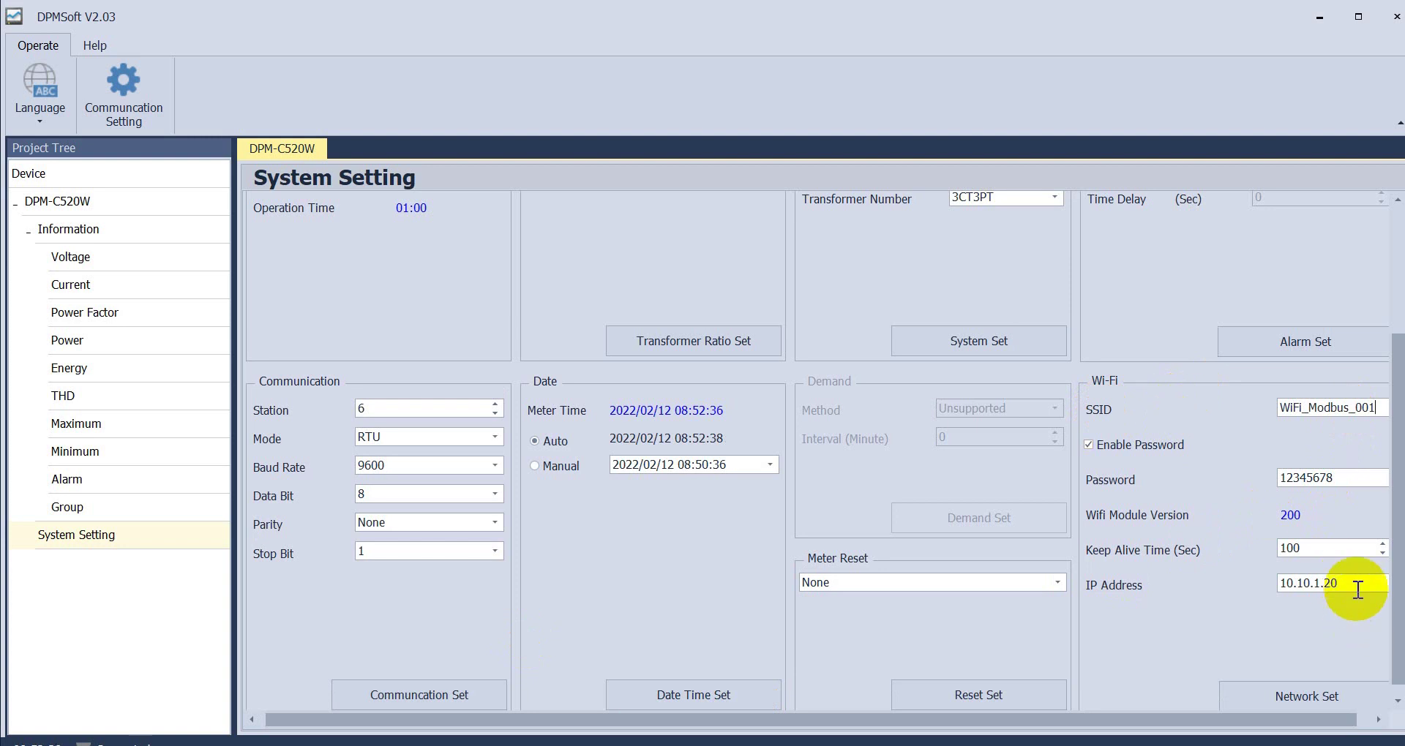
{"action": "left_click_drag", "start_coordinate": [1370, 580], "coordinate": [1143, 586]}
{"action": "type", "text": "19"}
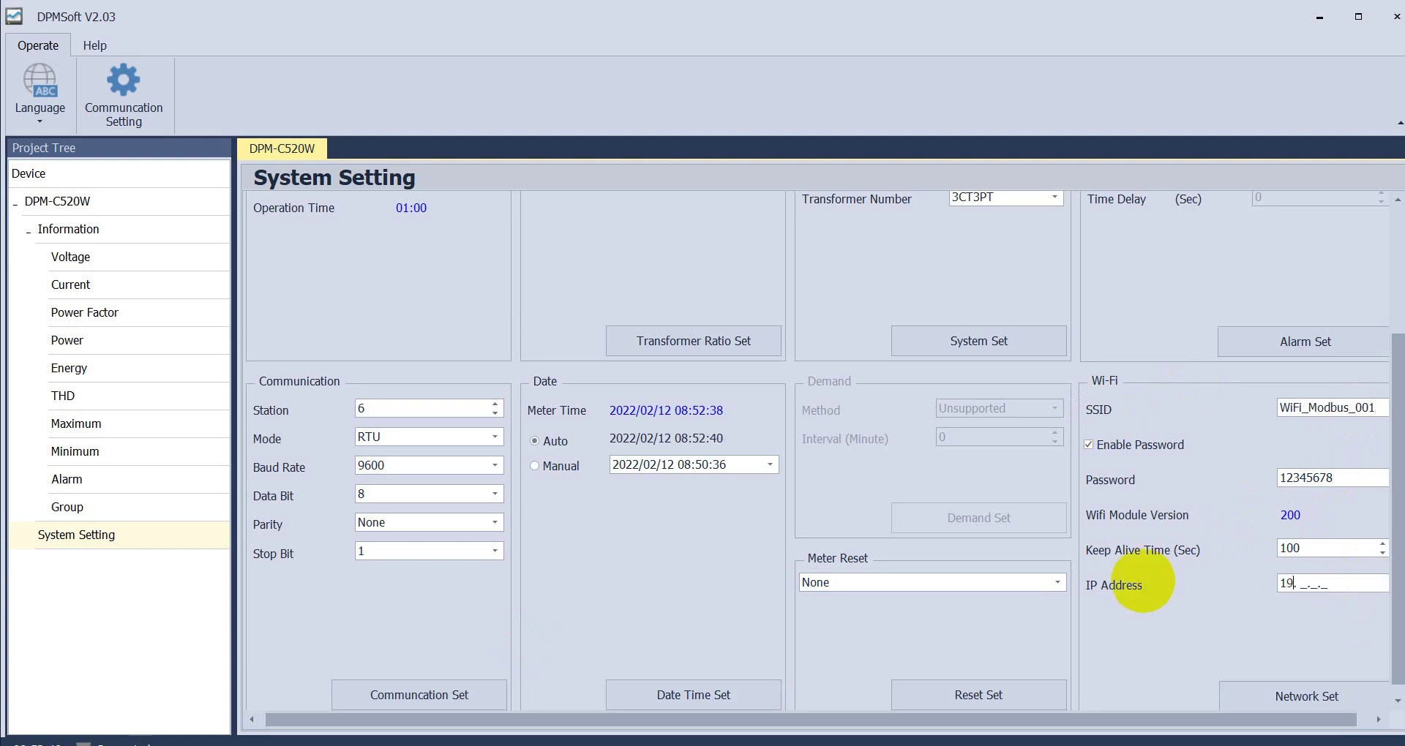
{"action": "type", "text": "2.168.1.3"}
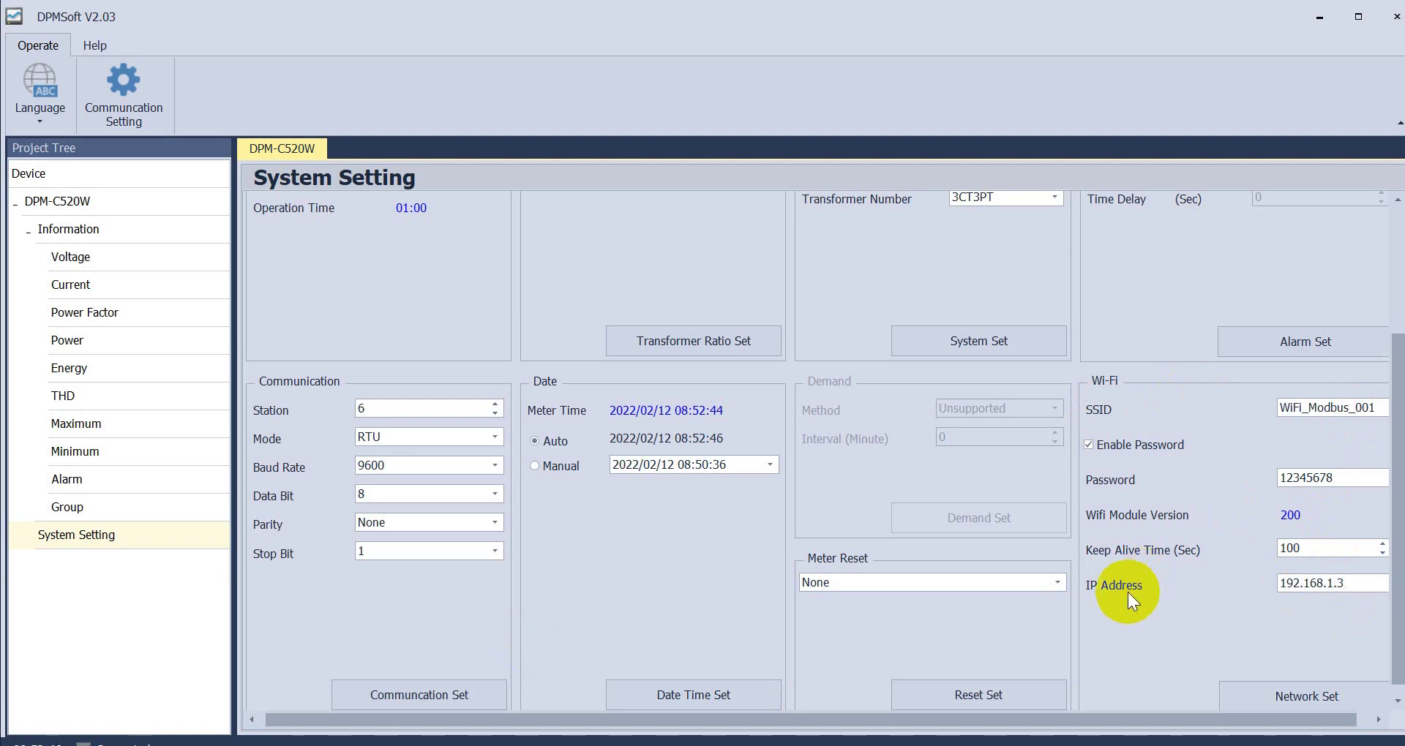
{"action": "left_click_drag", "start_coordinate": [1234, 721], "coordinate": [1302, 722]}
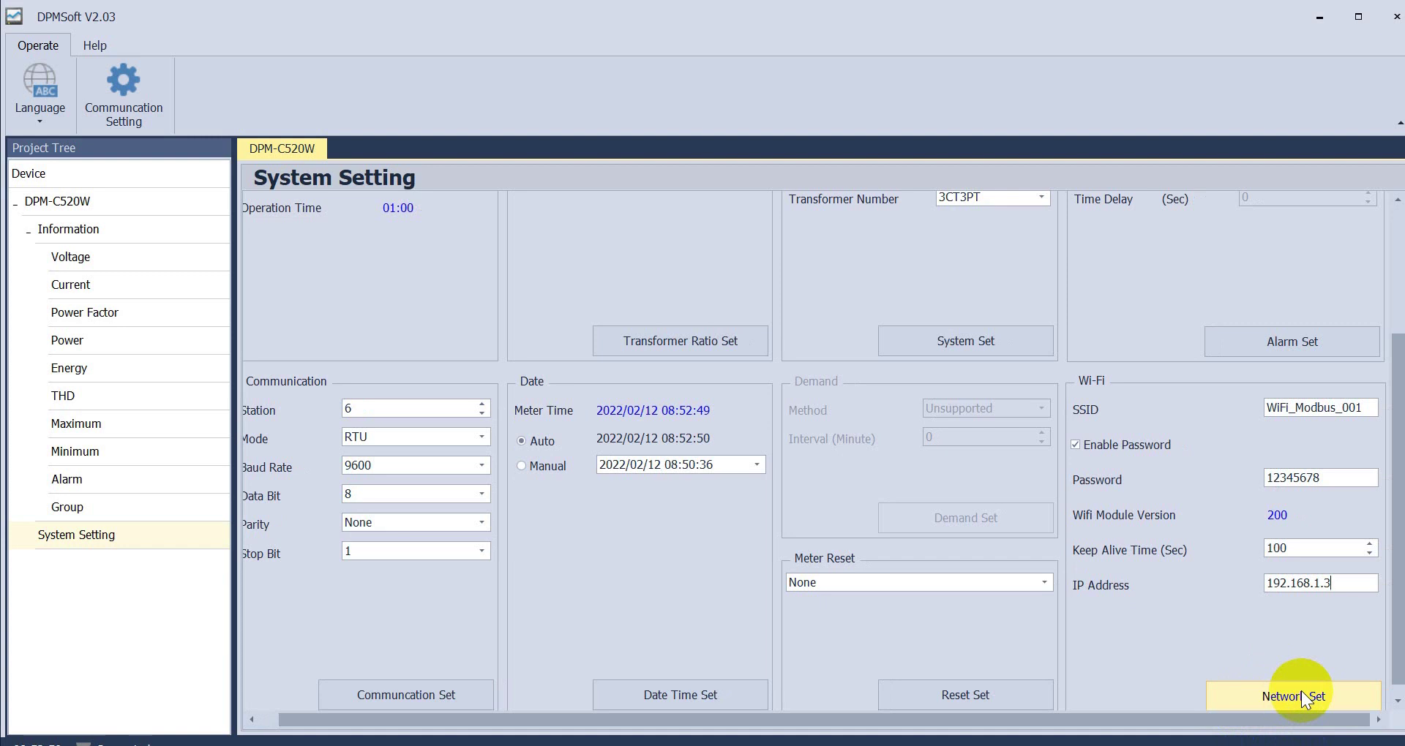
{"action": "left_click", "coordinate": [1302, 691]}
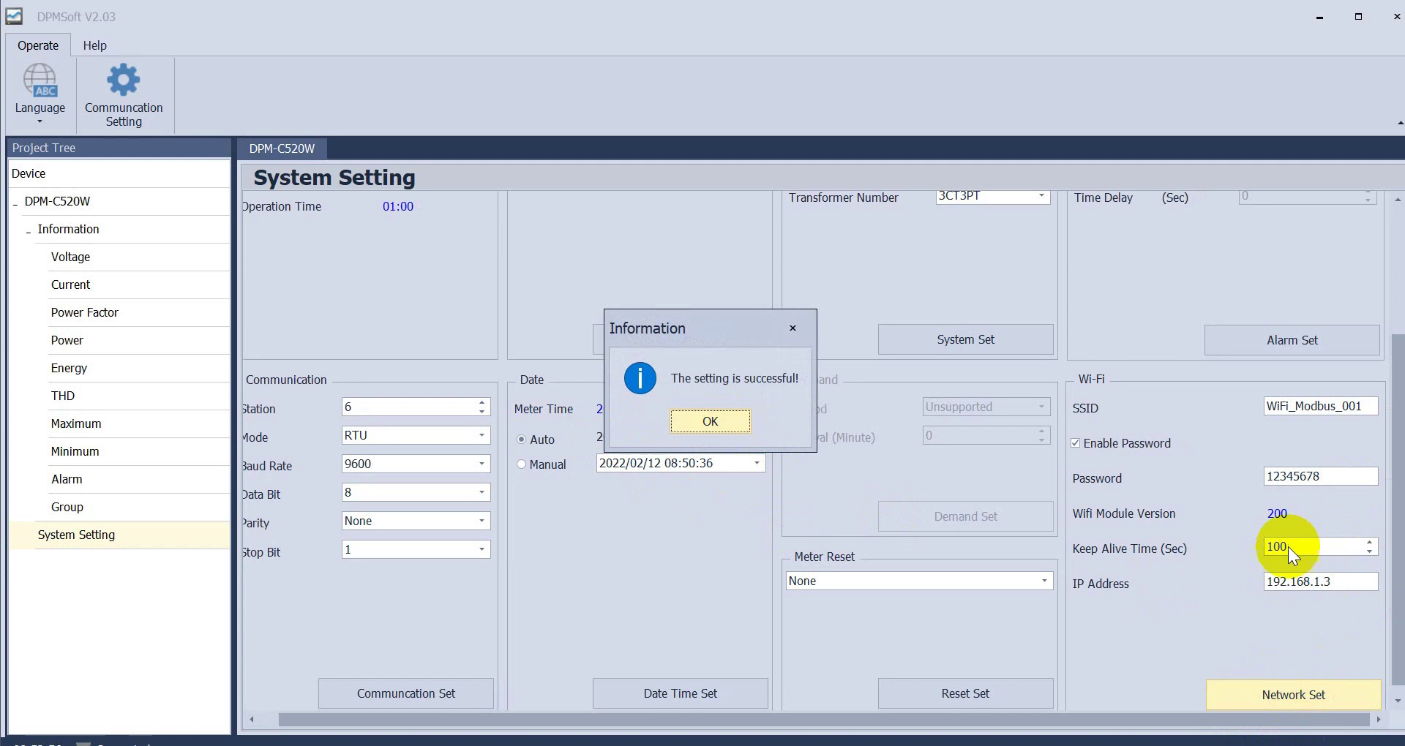
{"action": "left_click", "coordinate": [727, 425]}
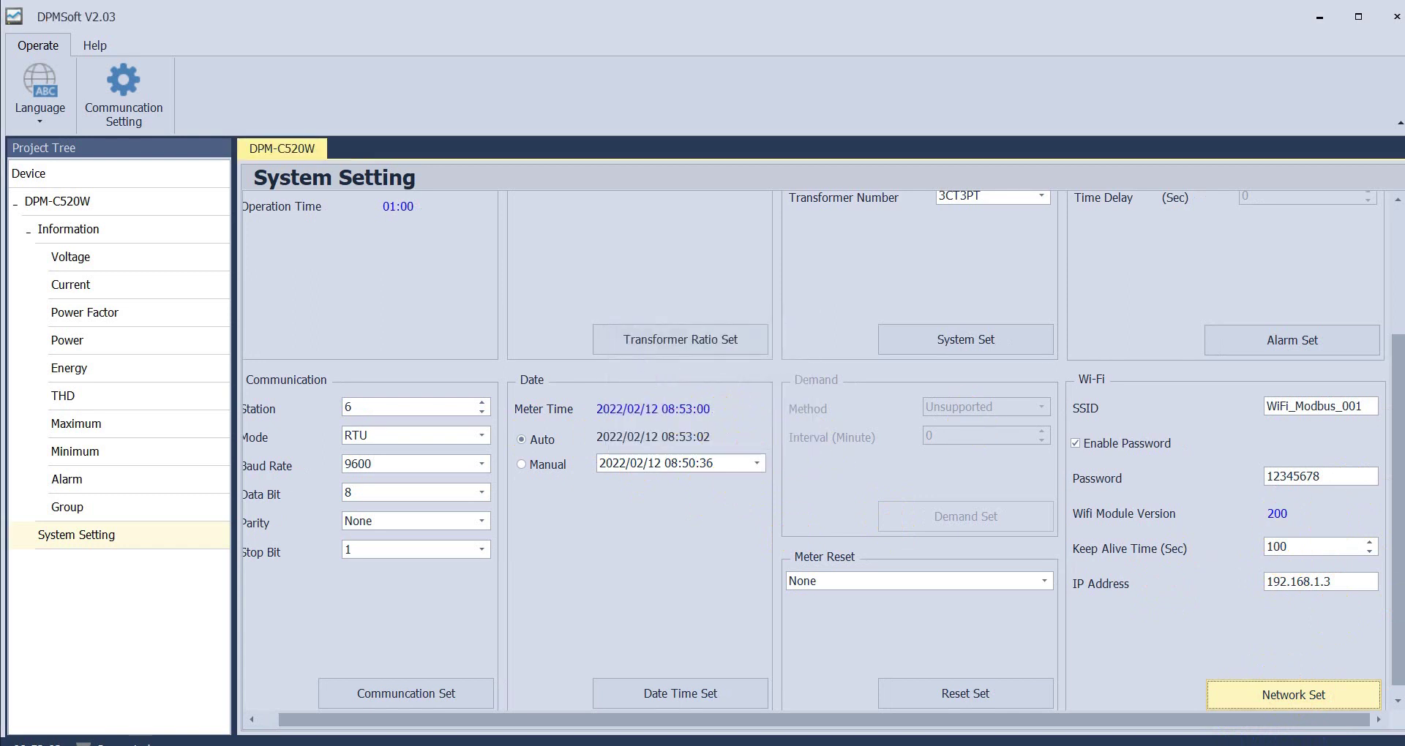
{"action": "key", "text": "alt+Tab"}
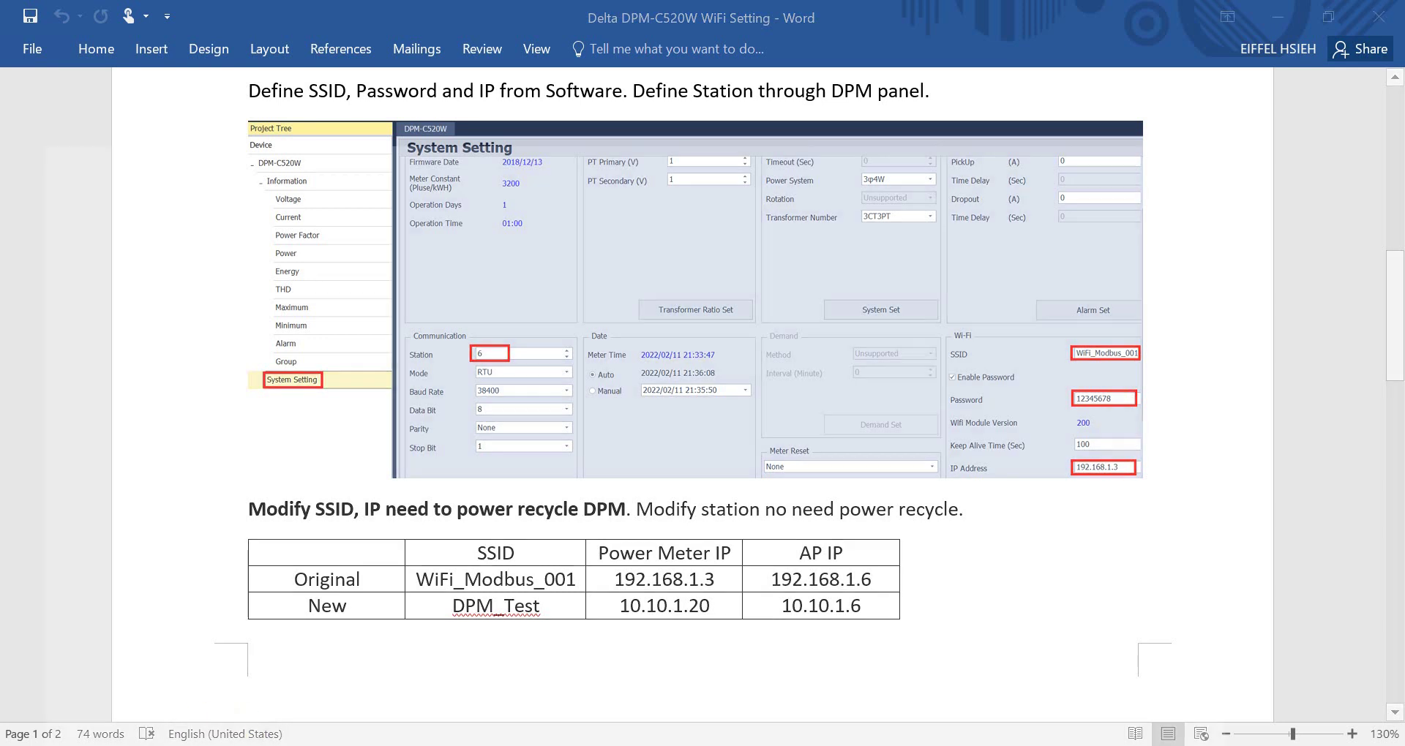
Step: Switch to the browser showing the access point's login page at 192.168.1.6
{"action": "key", "text": "alt+Tab"}
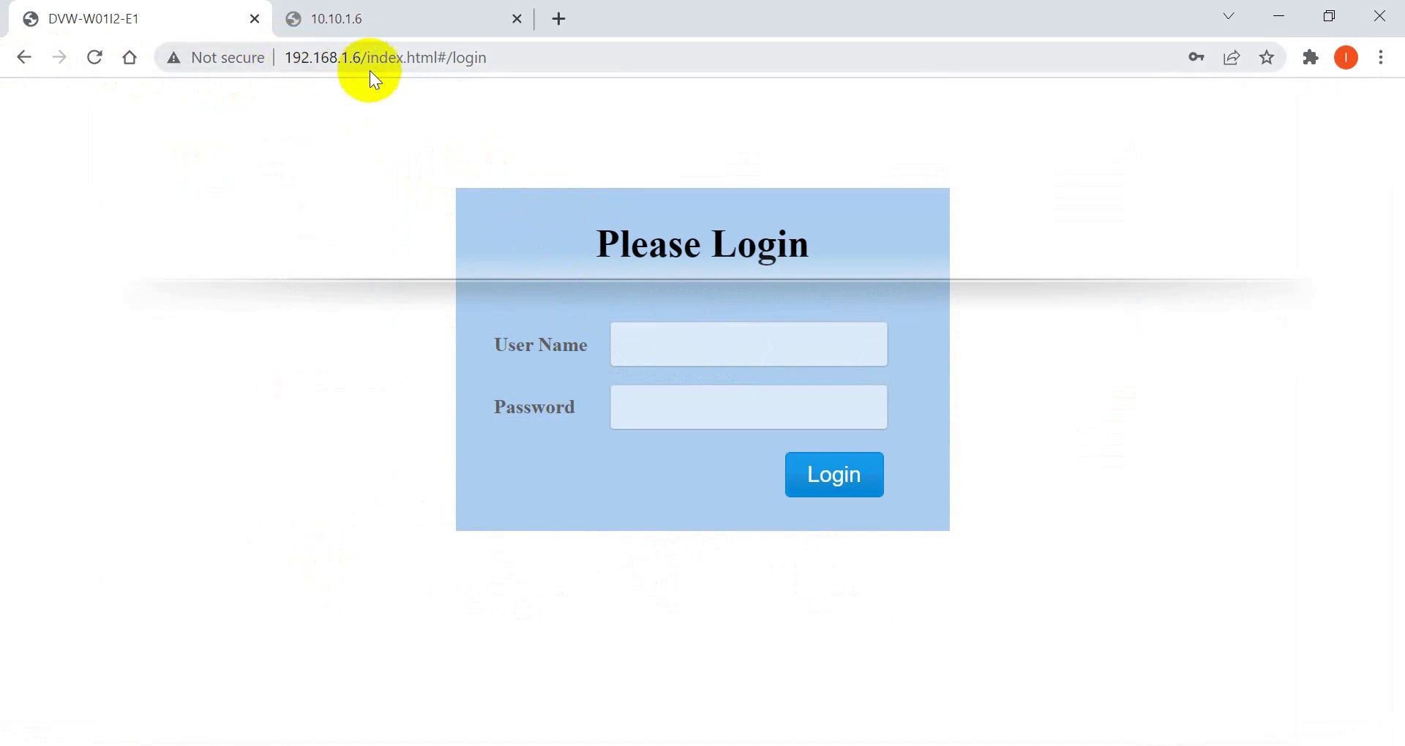
Step: Log in to the DVW-W01I2-E1 access point with the saved user name and password
{"action": "left_click", "coordinate": [687, 333]}
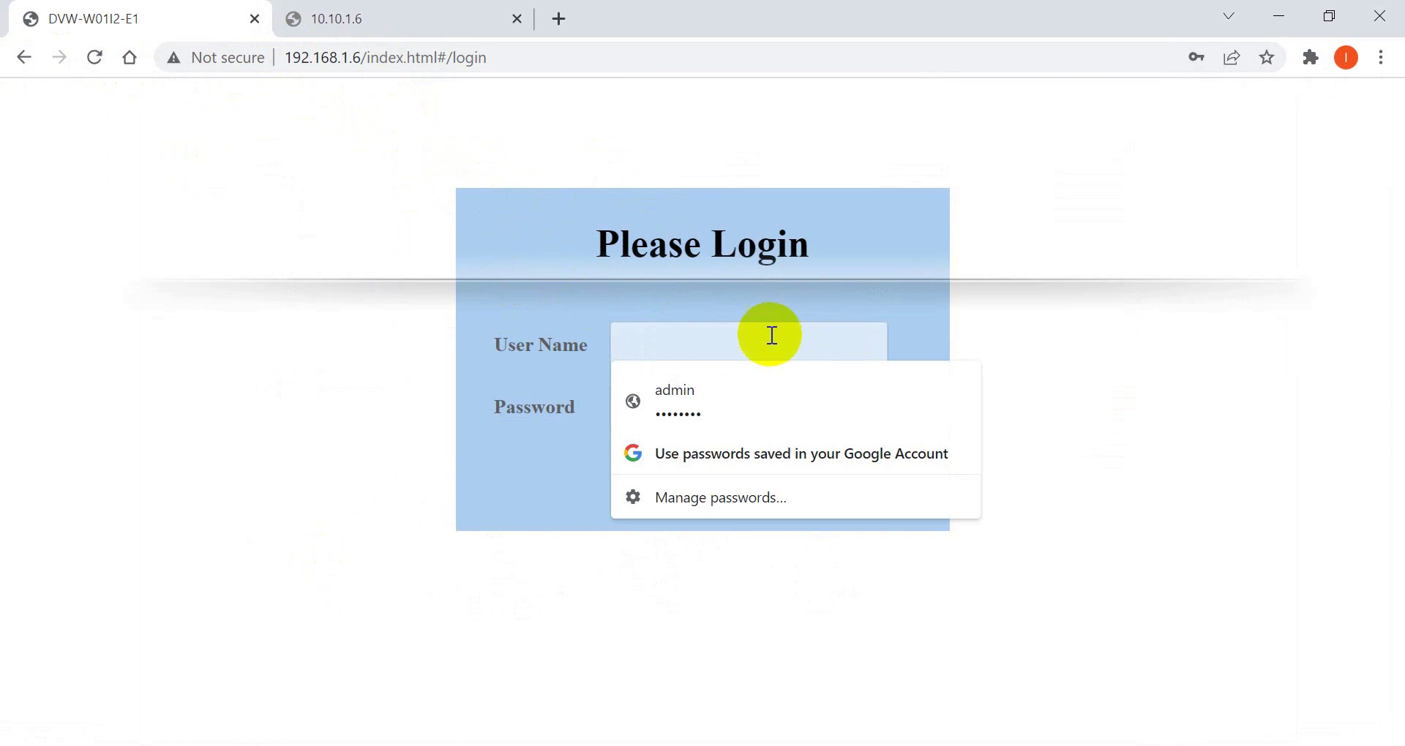
{"action": "left_click", "coordinate": [909, 313]}
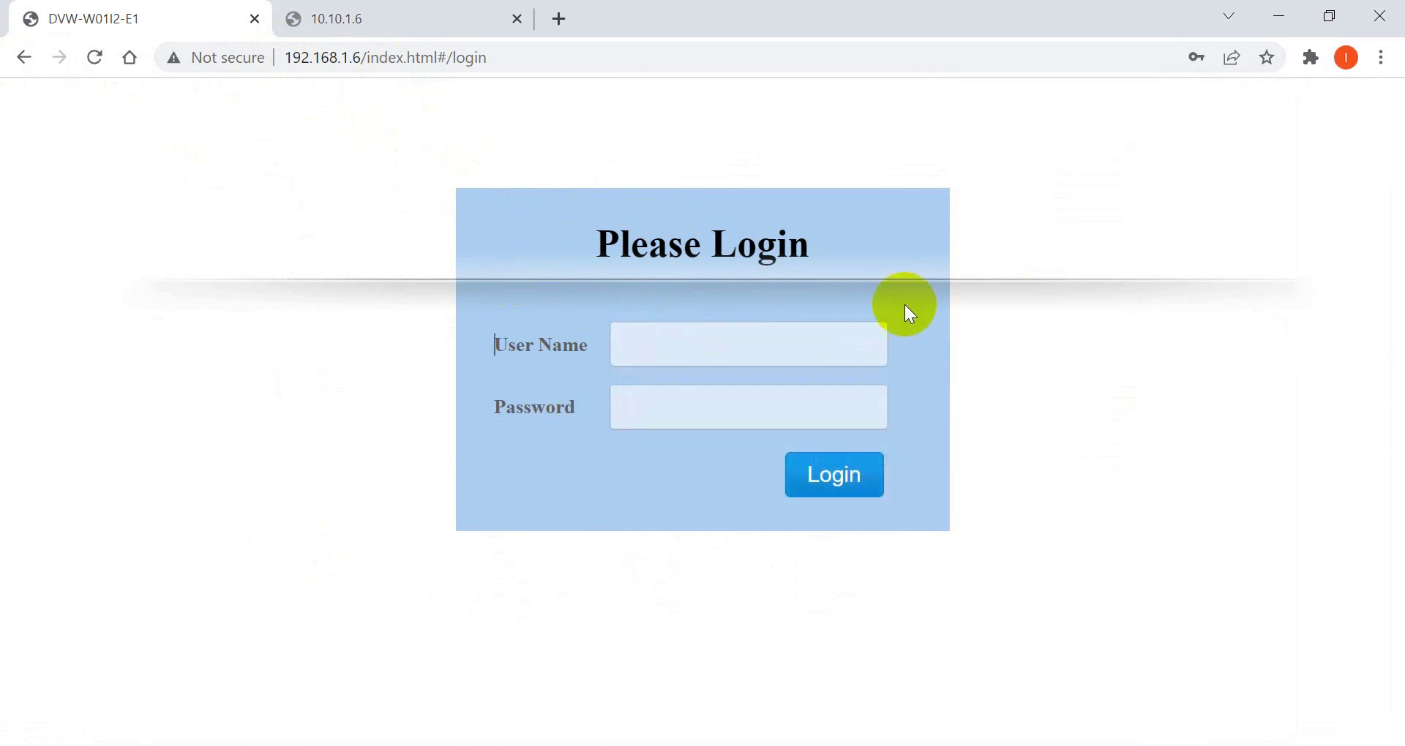
{"action": "left_click", "coordinate": [703, 347]}
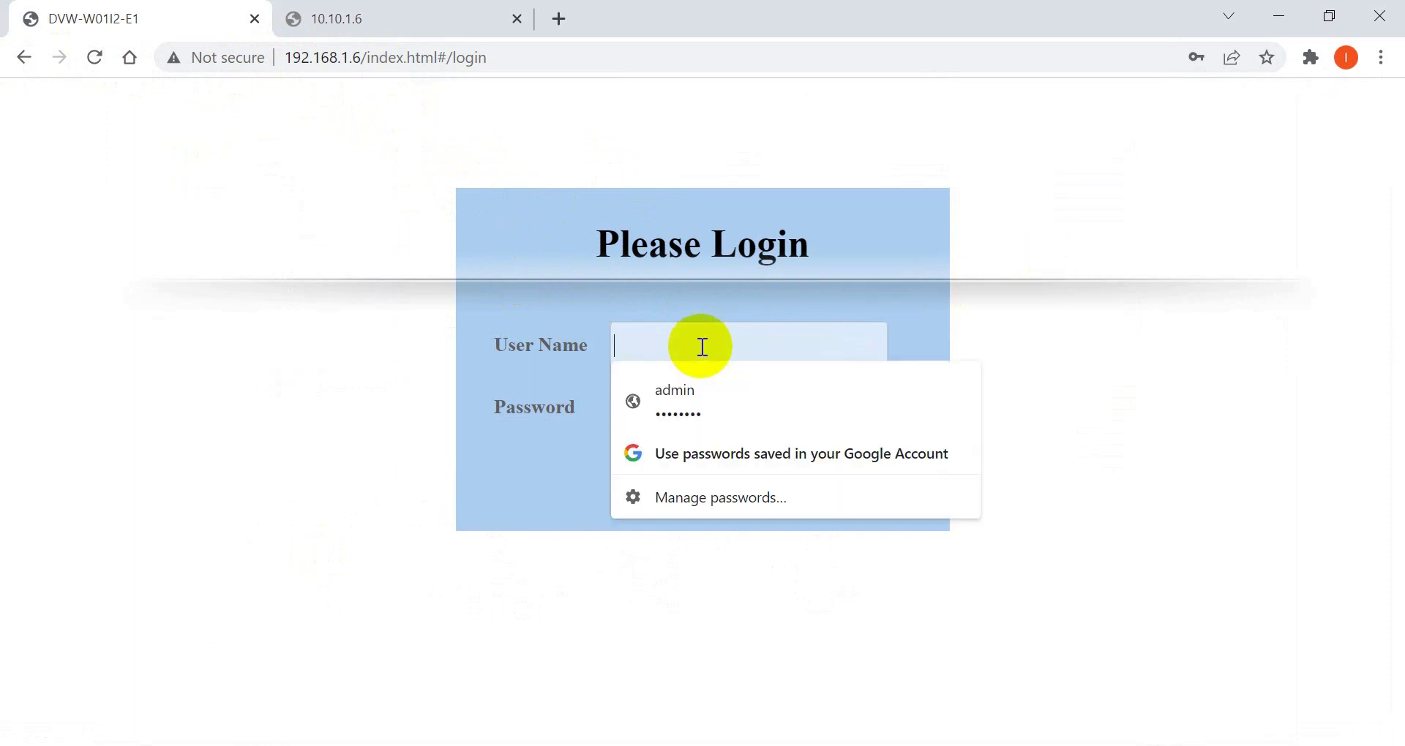
{"action": "left_click", "coordinate": [696, 387]}
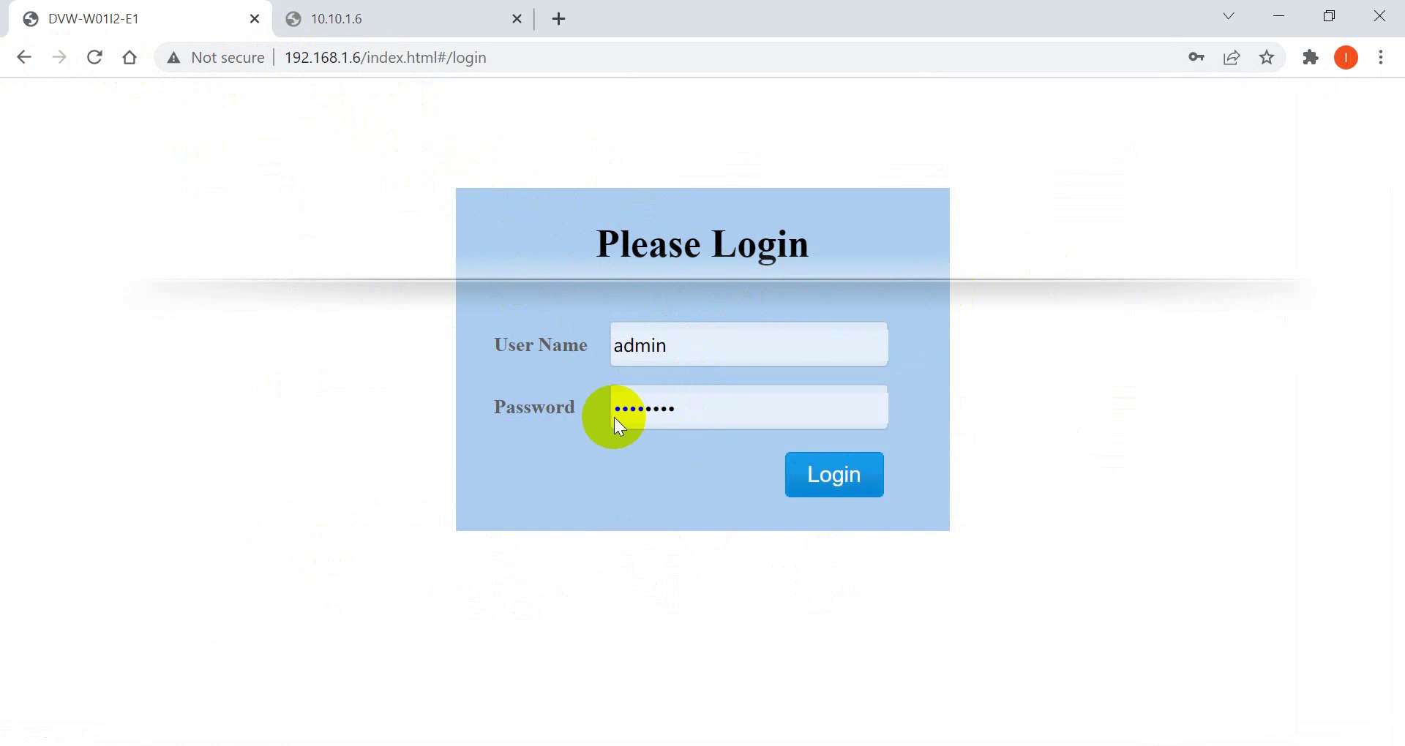
{"action": "left_click", "coordinate": [817, 474]}
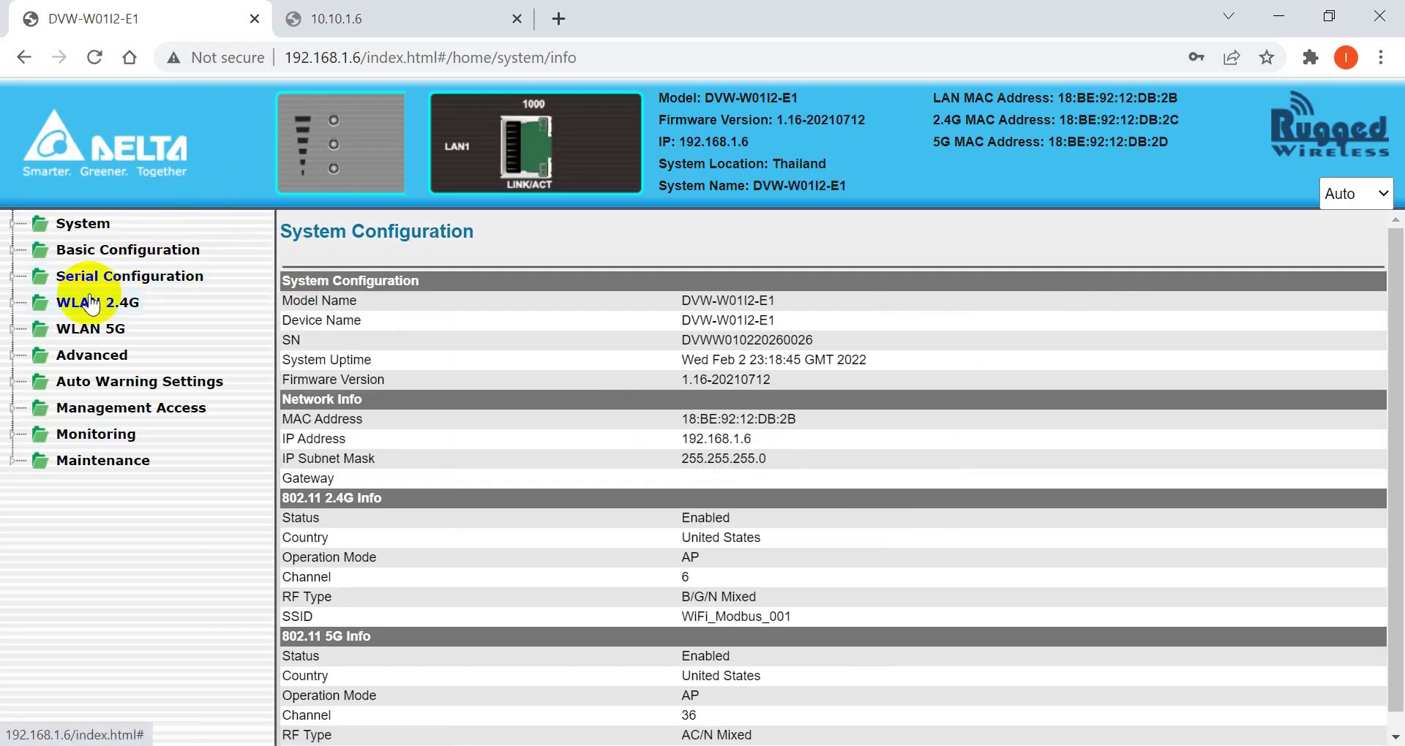
Step: Check Network Configuration, then open WLAN 2.4G Basic Configuration showing SSID WiFi_Modbus_001 on channel 6
{"action": "left_click", "coordinate": [80, 311]}
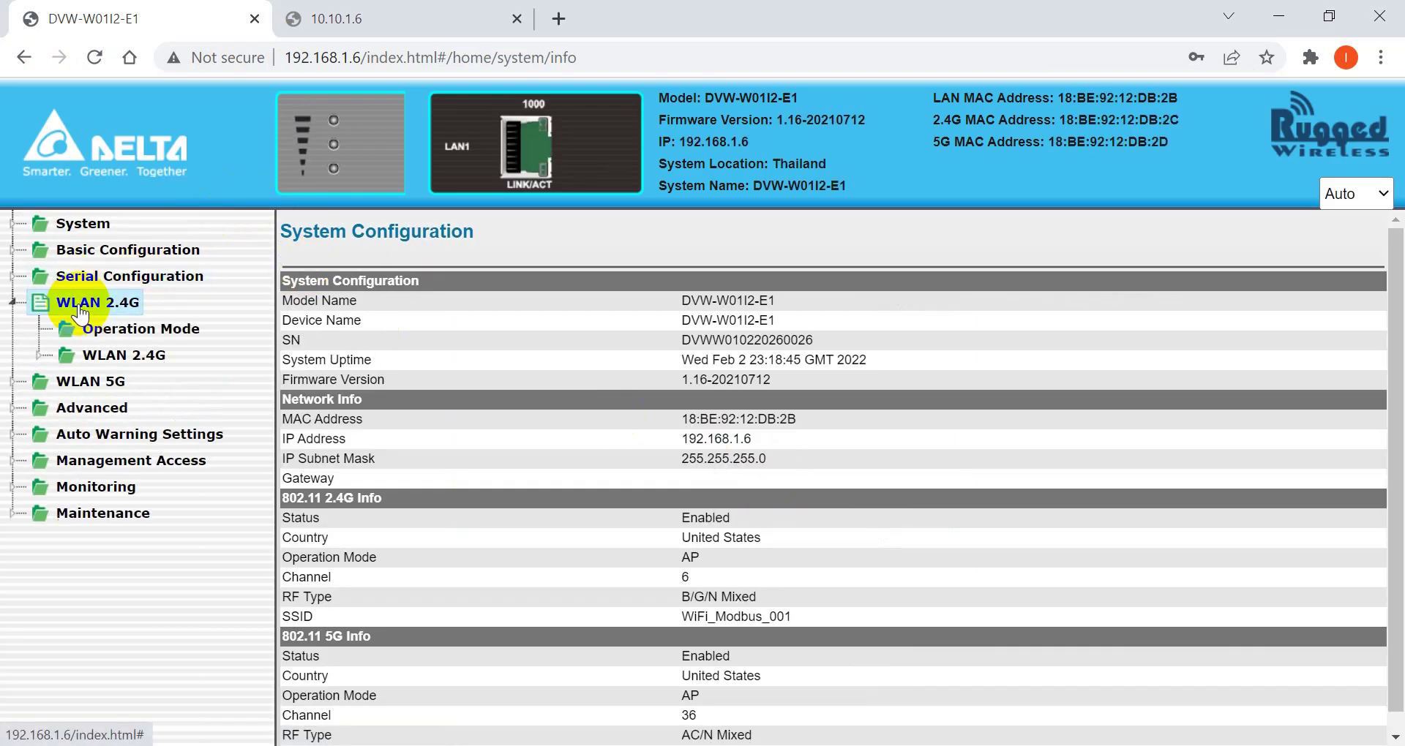
{"action": "left_click", "coordinate": [96, 250]}
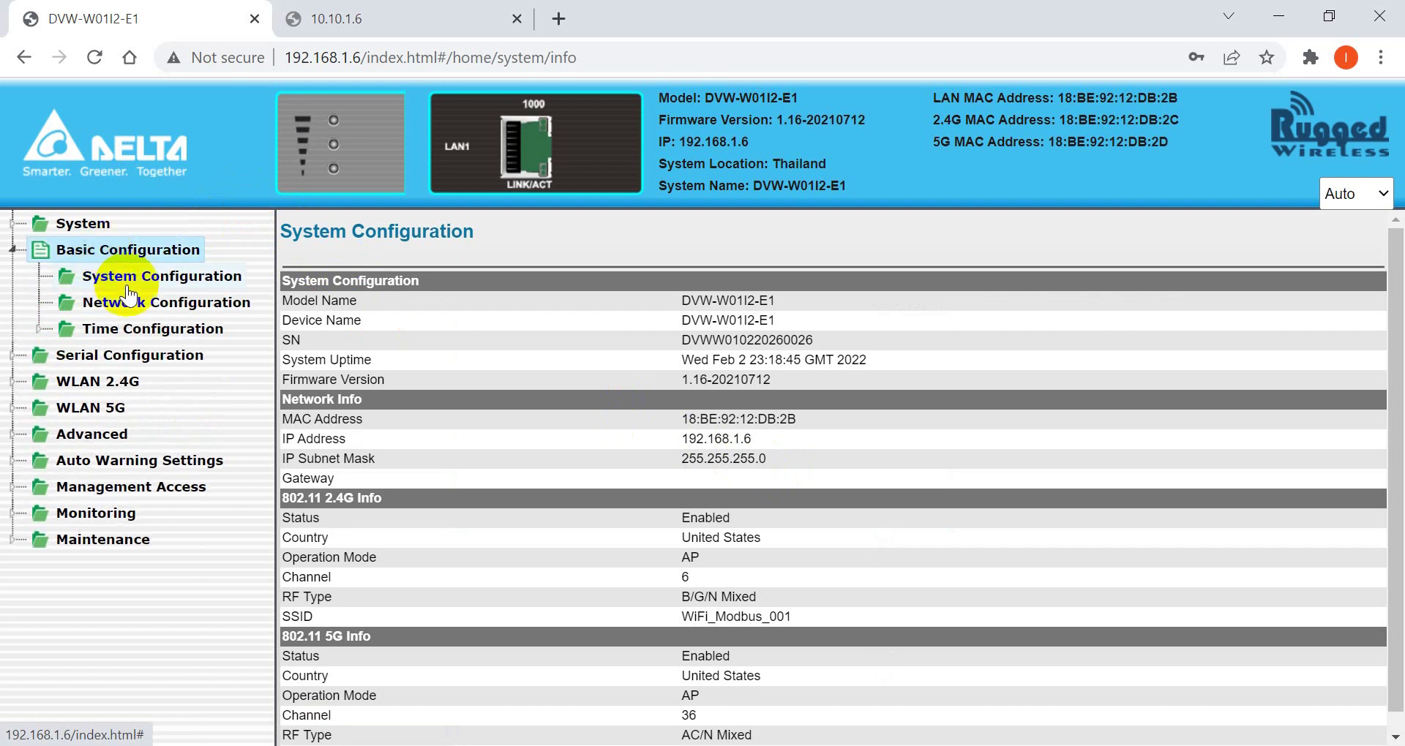
{"action": "left_click", "coordinate": [130, 307]}
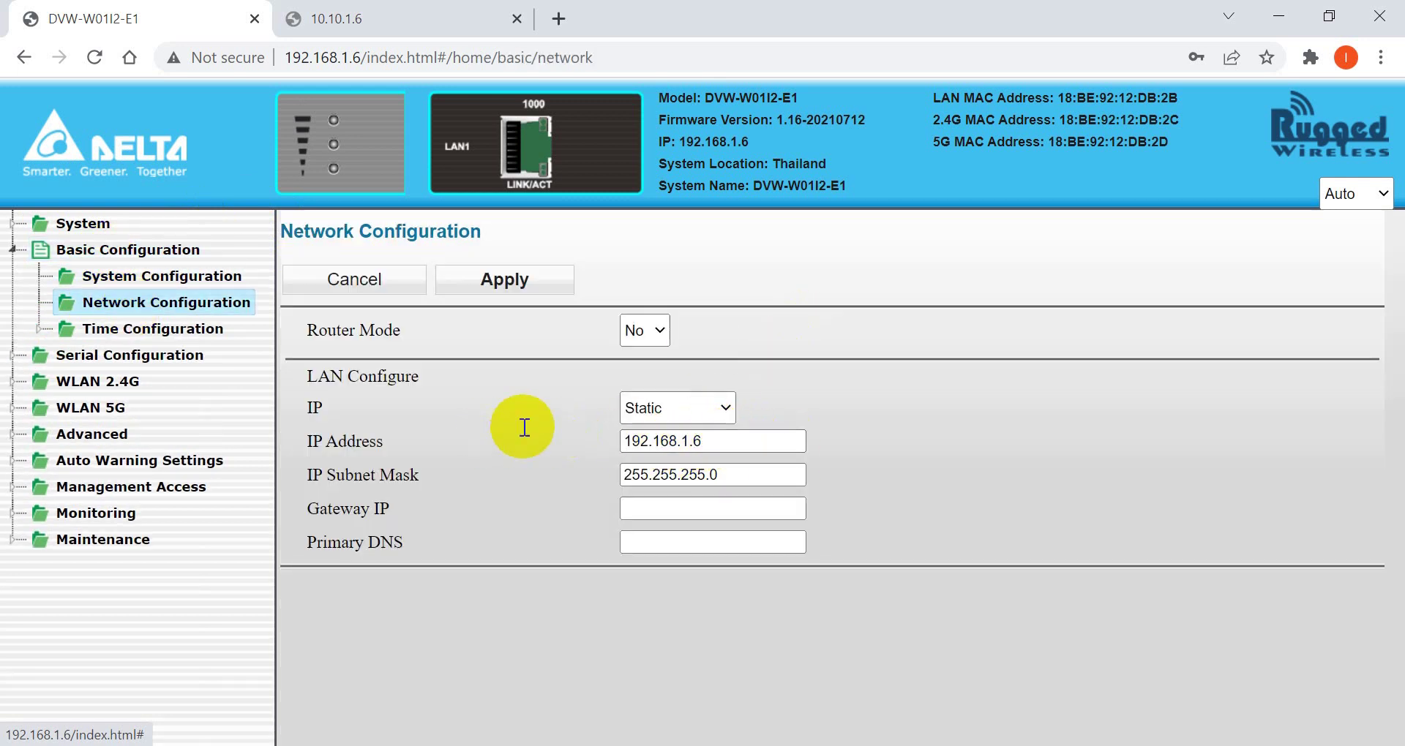
{"action": "left_click", "coordinate": [92, 381]}
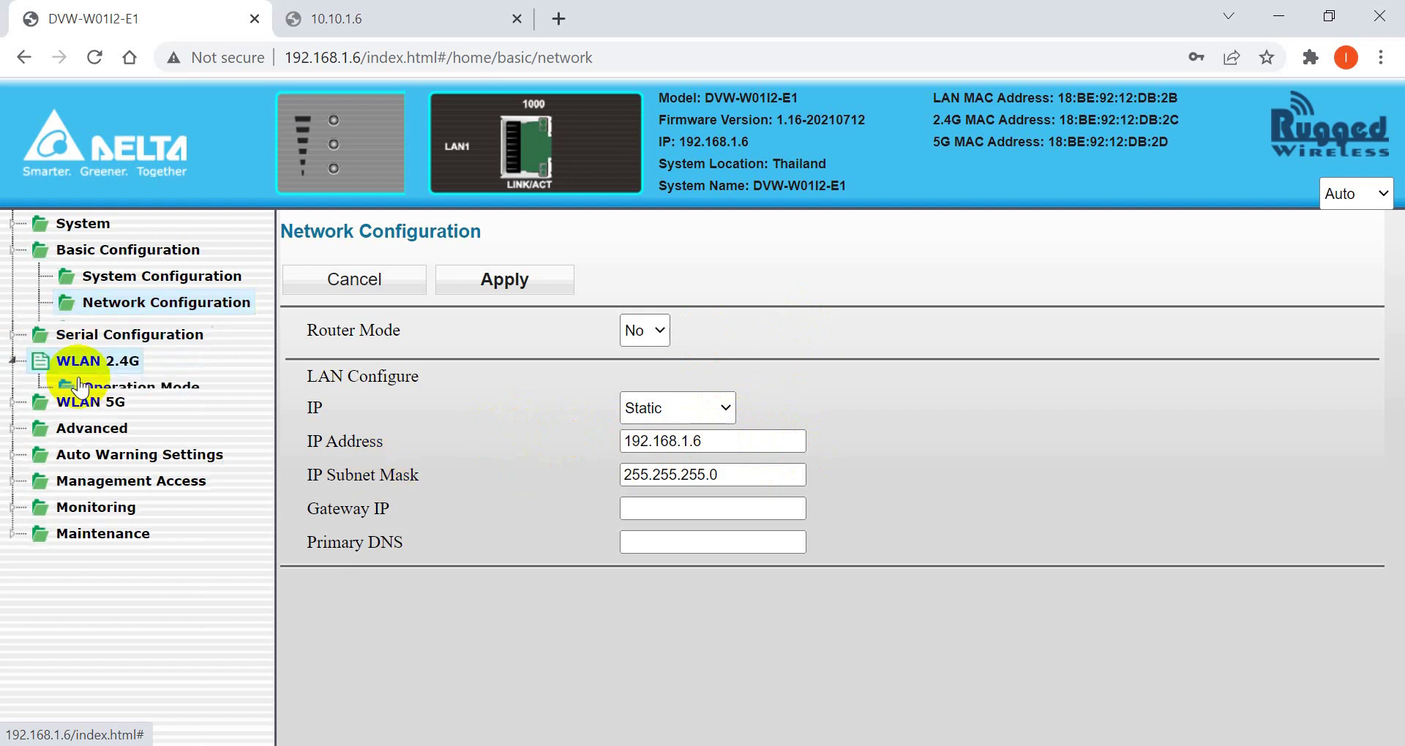
{"action": "left_click", "coordinate": [146, 329]}
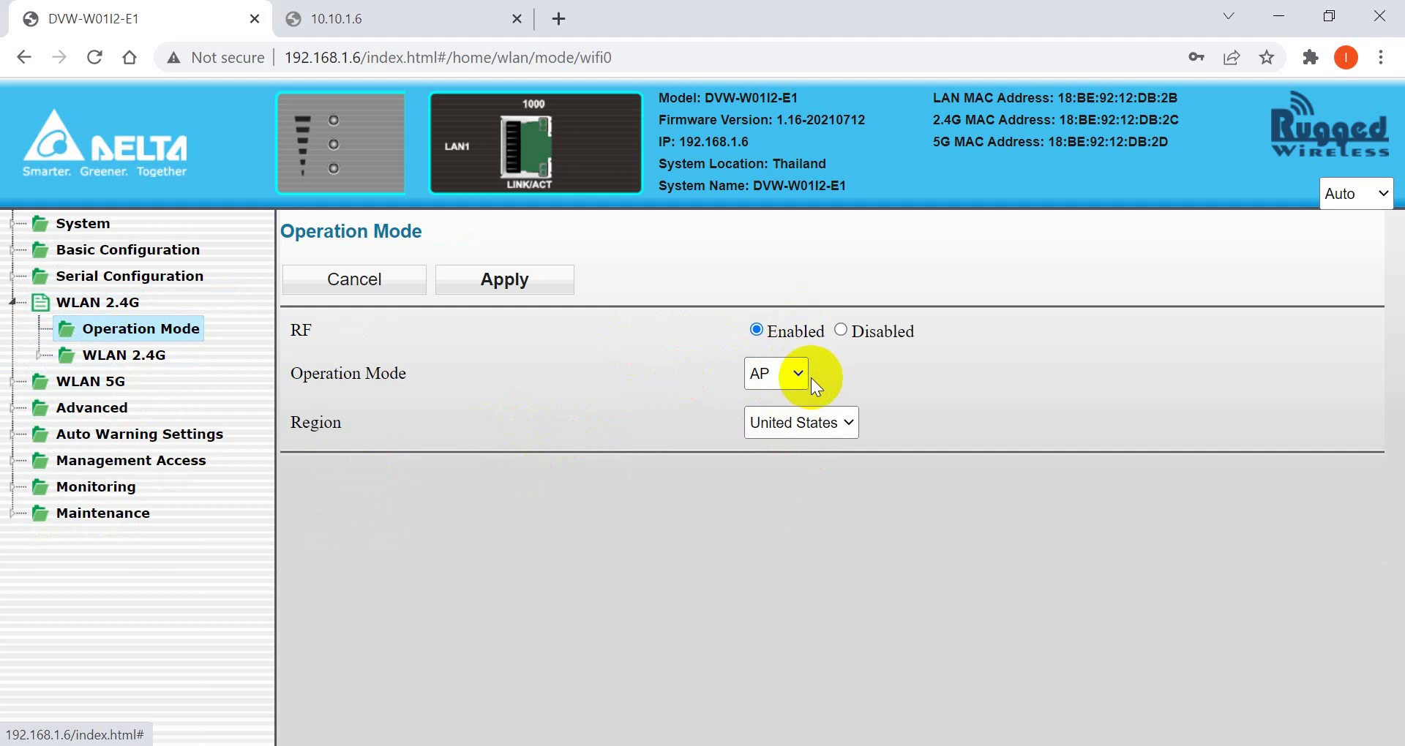
{"action": "left_click", "coordinate": [121, 355]}
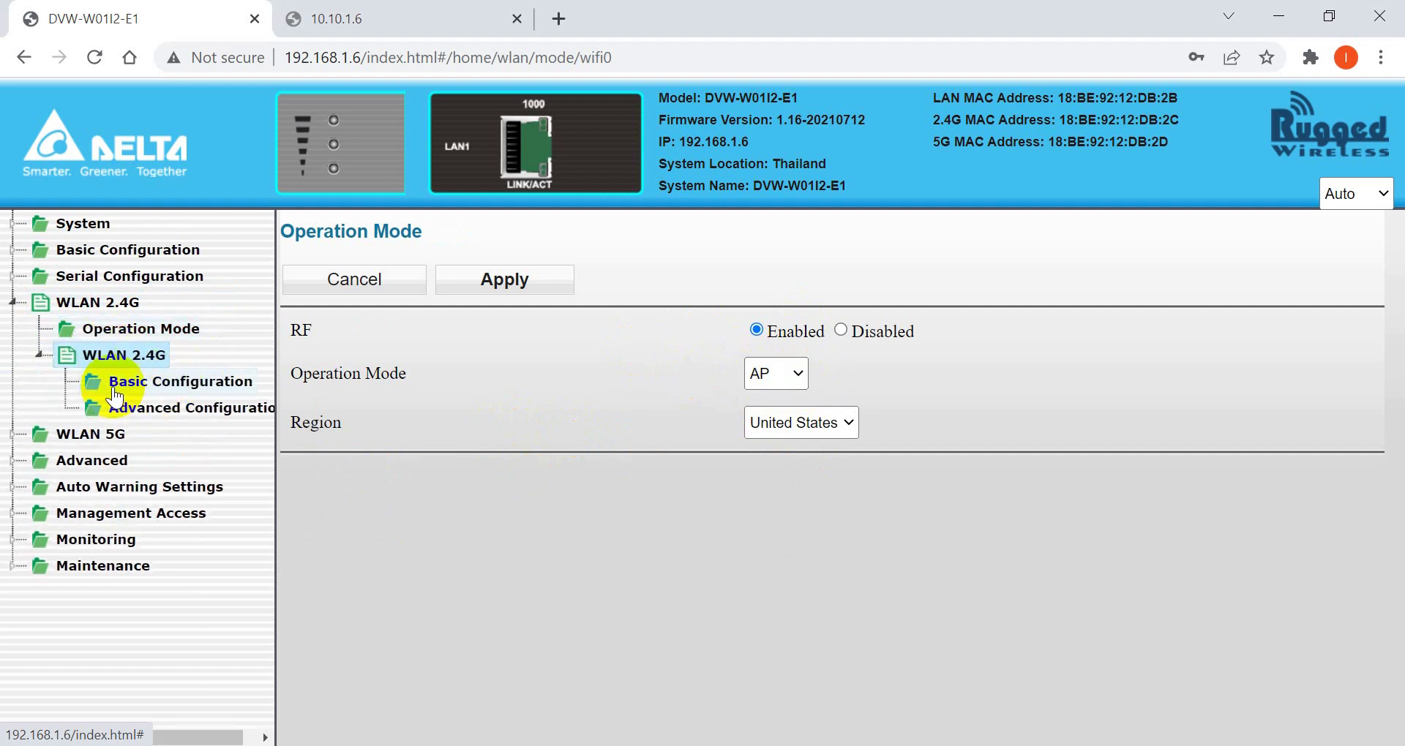
{"action": "left_click", "coordinate": [157, 396]}
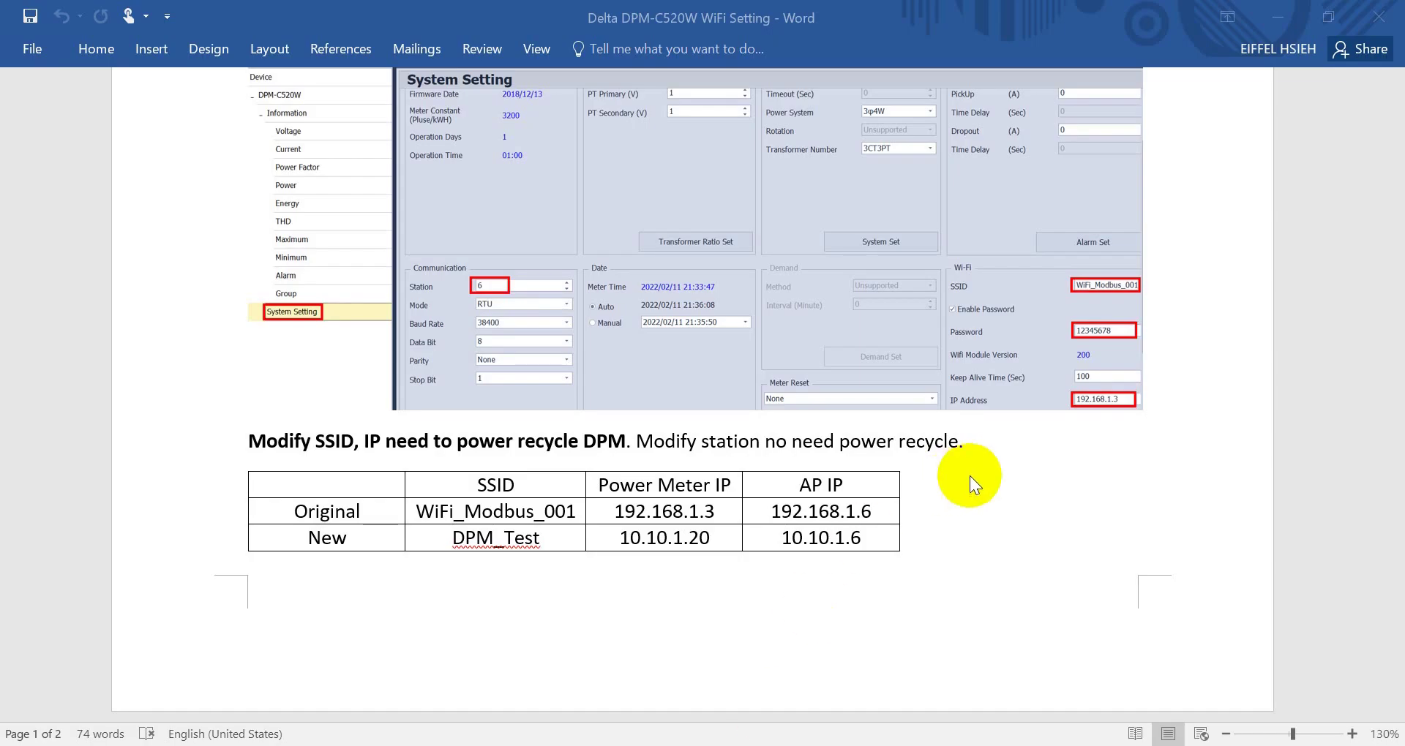
{"action": "scroll", "coordinate": [974, 477], "scroll_direction": "down", "scroll_amount": 4}
{"action": "scroll", "coordinate": [975, 477], "scroll_direction": "down", "scroll_amount": 8}
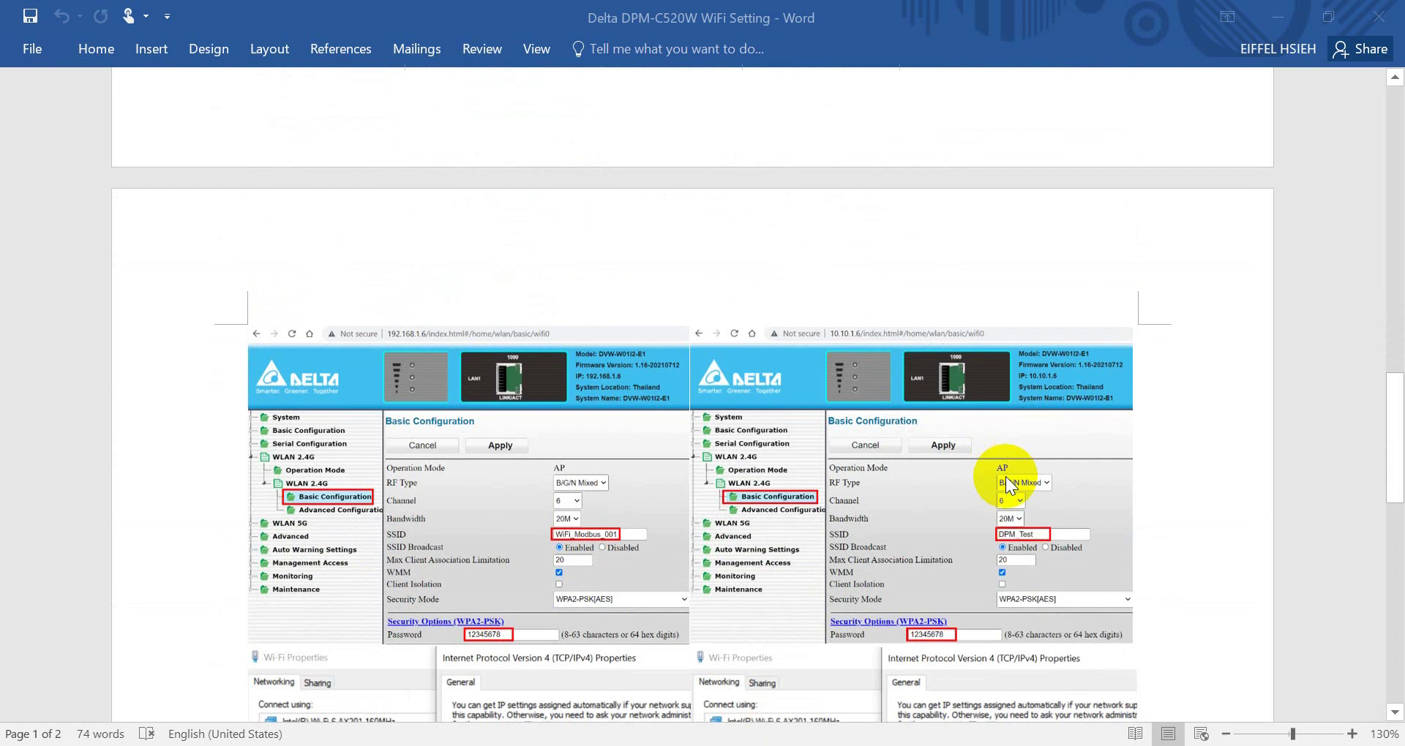
{"action": "scroll", "coordinate": [974, 398], "scroll_direction": "down", "scroll_amount": 1}
{"action": "scroll", "coordinate": [963, 396], "scroll_direction": "down", "scroll_amount": 2}
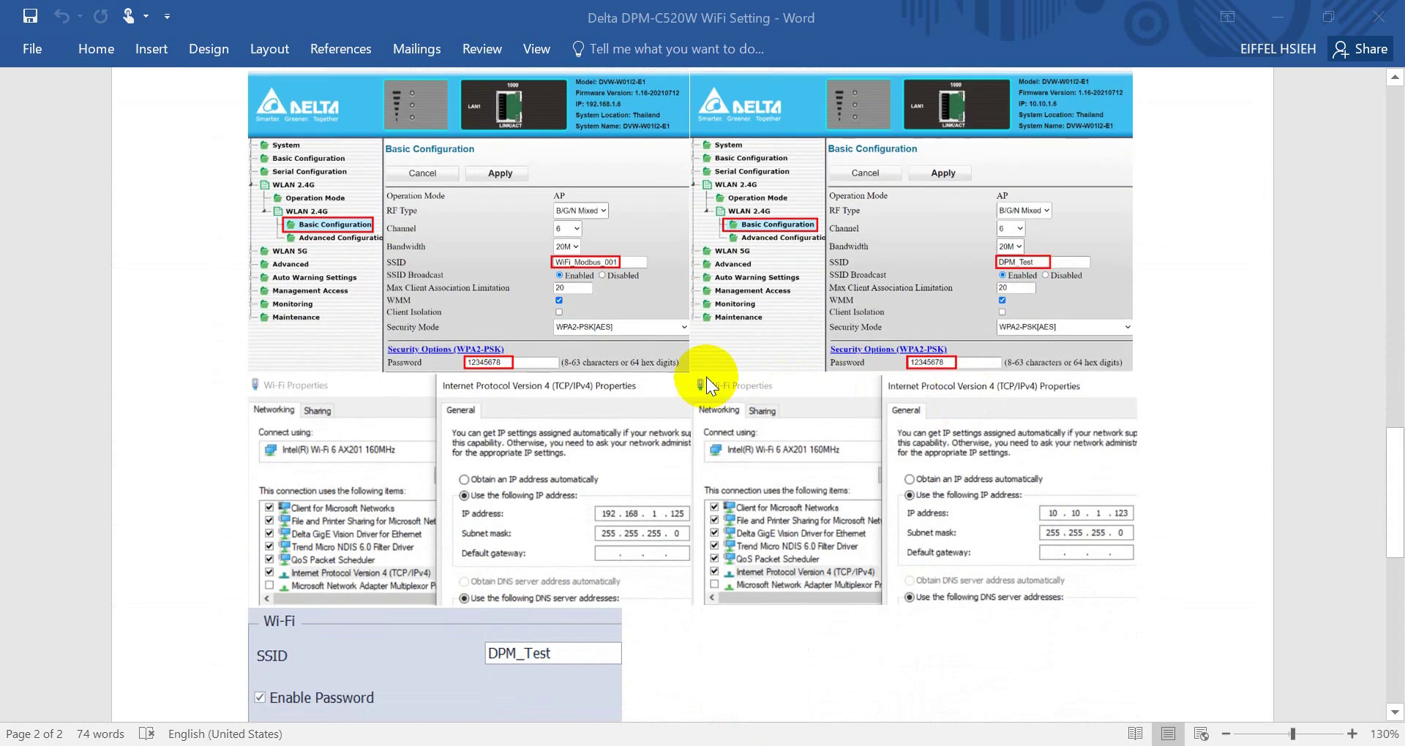
{"action": "scroll", "coordinate": [707, 350], "scroll_direction": "up", "scroll_amount": 2}
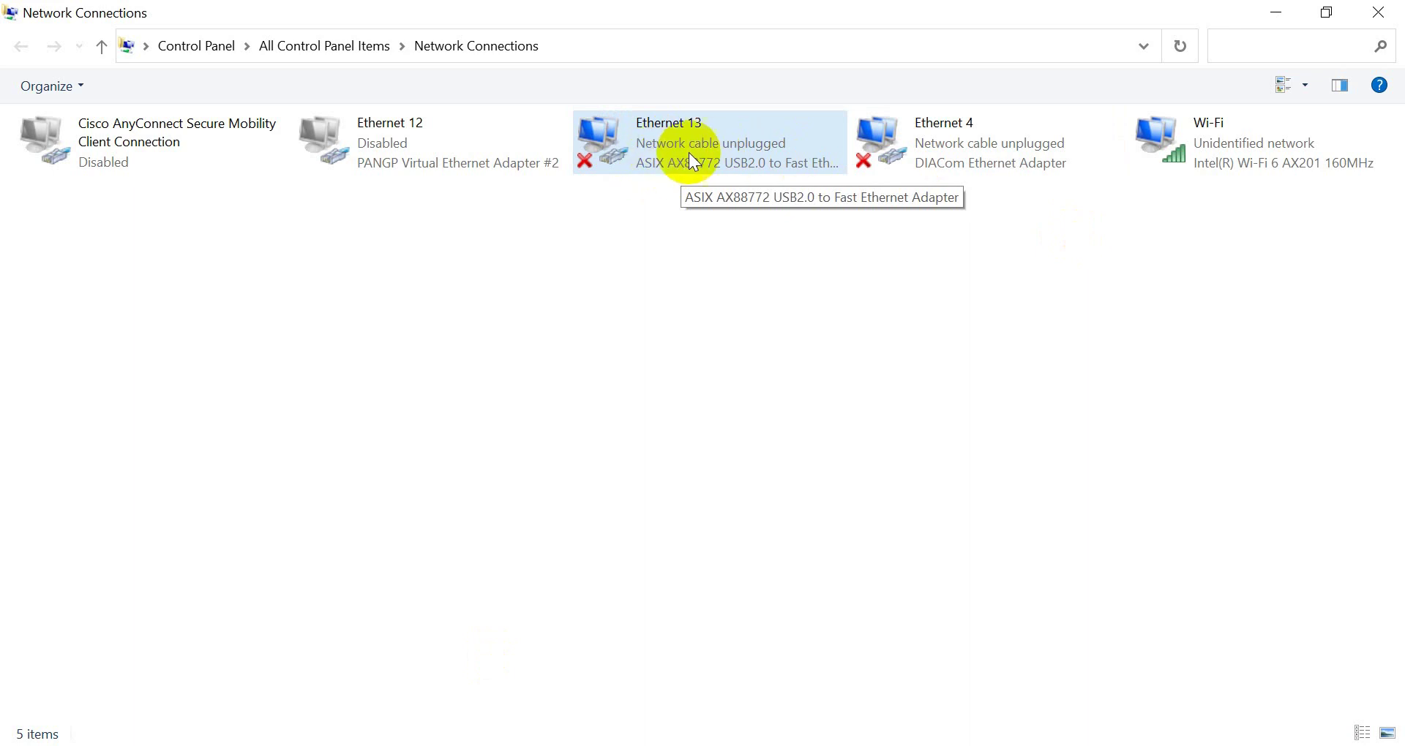
Step: Give the Wi-Fi adapter static IPv4 address 192.168.1.222 with subnet mask 255.255.255.0
{"action": "left_click", "coordinate": [1215, 150]}
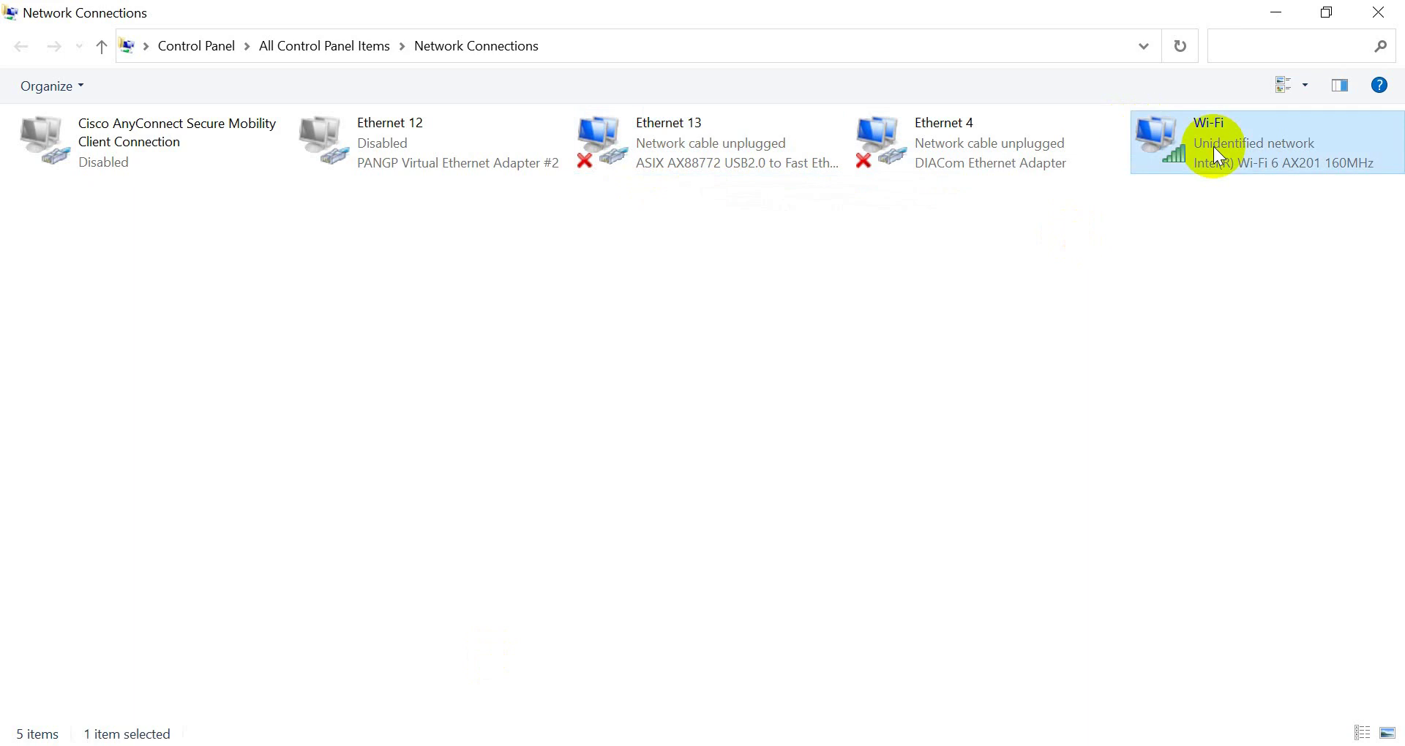
{"action": "right_click", "coordinate": [1214, 146]}
{"action": "left_click", "coordinate": [1113, 380]}
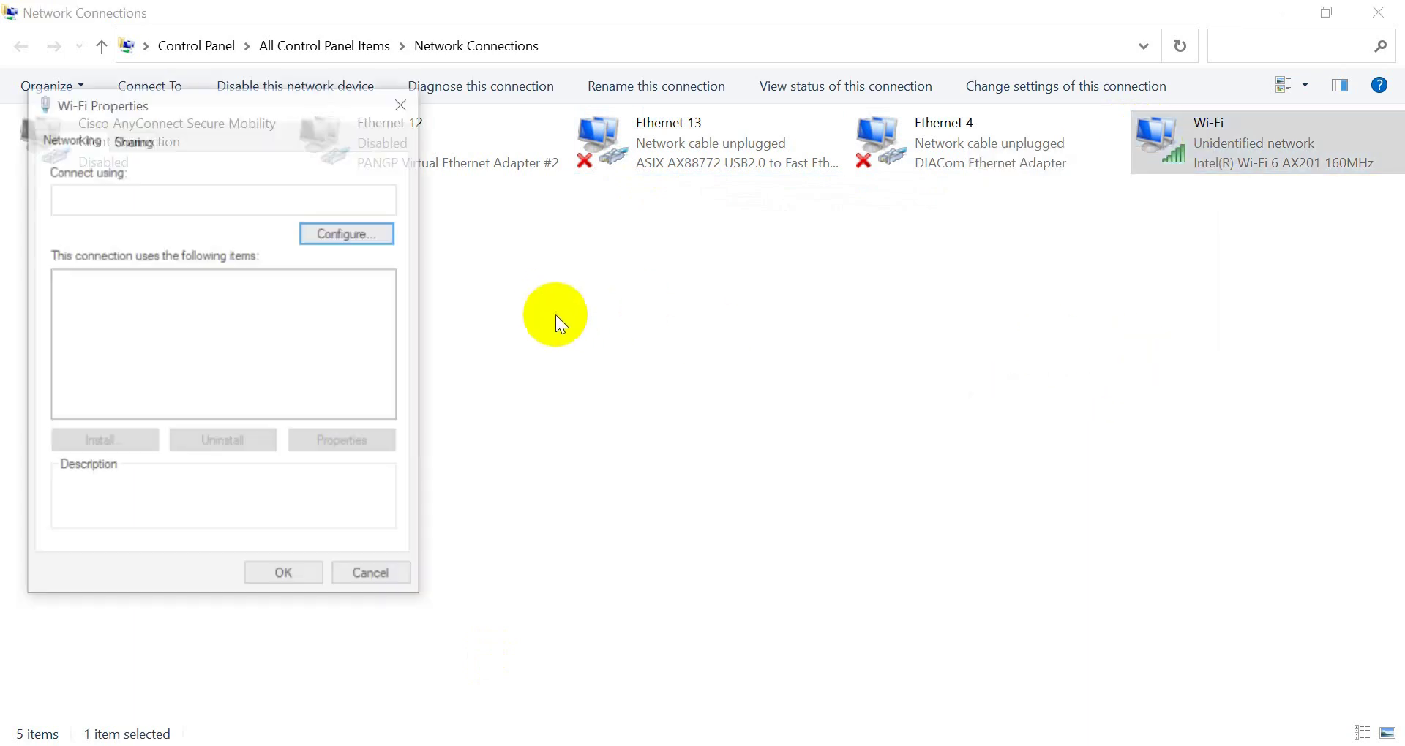
{"action": "double_click", "coordinate": [249, 373]}
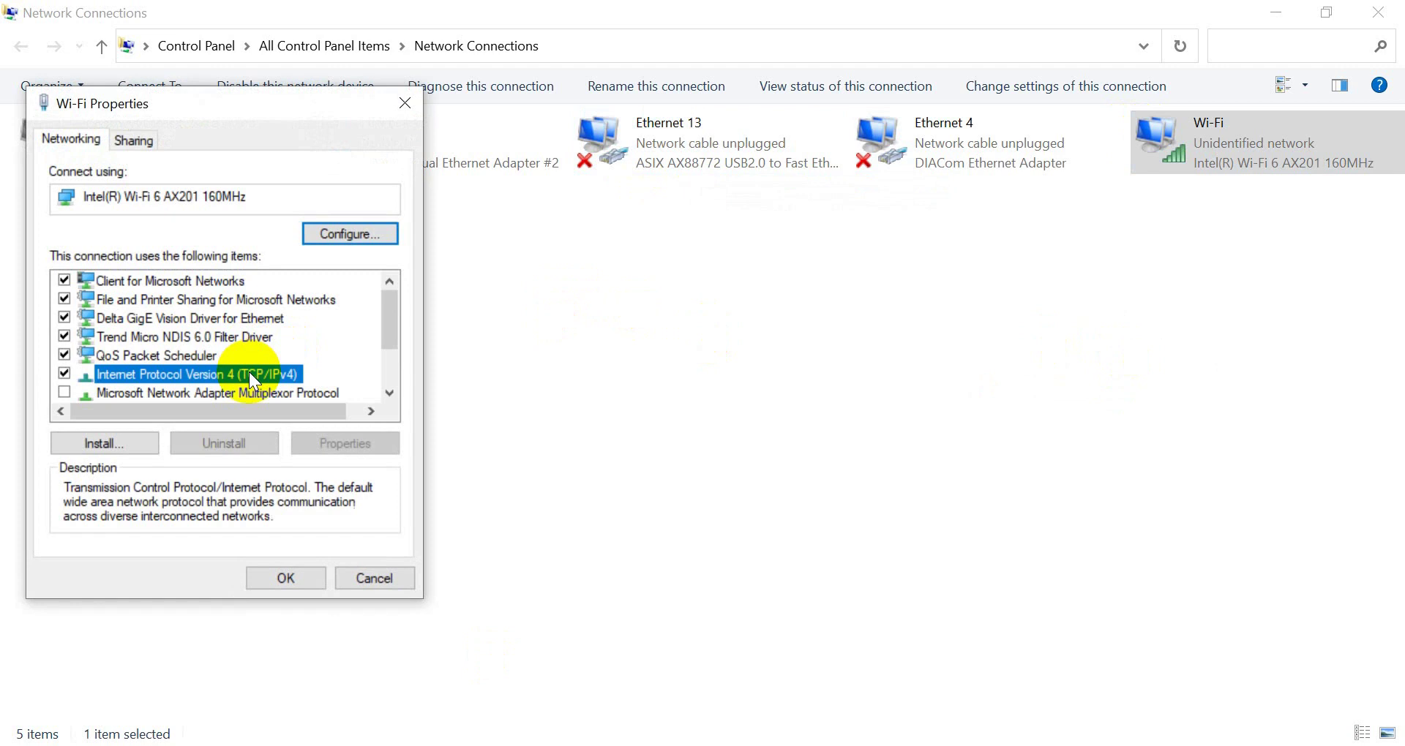
{"action": "left_click", "coordinate": [129, 347]}
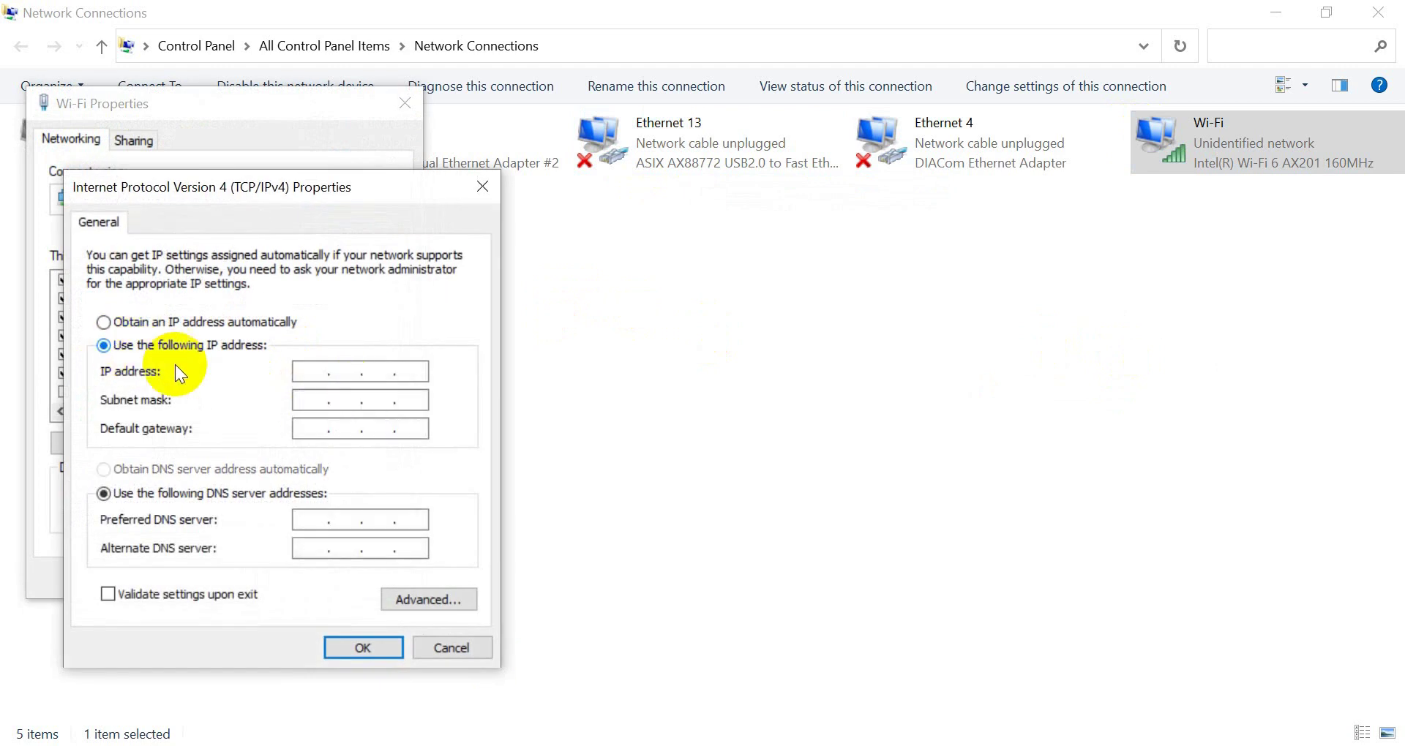
{"action": "left_click", "coordinate": [310, 376]}
{"action": "type", "text": "19"}
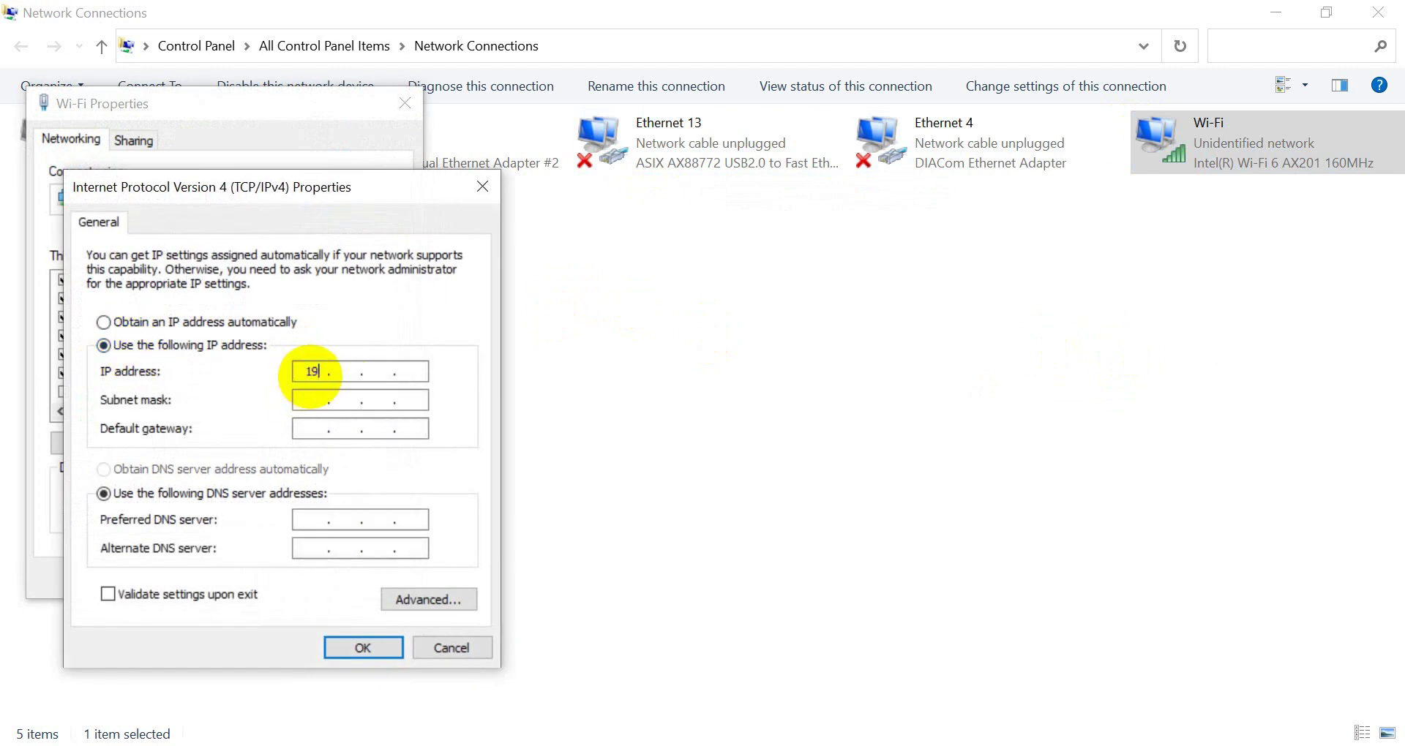
{"action": "type", "text": "2.168.1.222"}
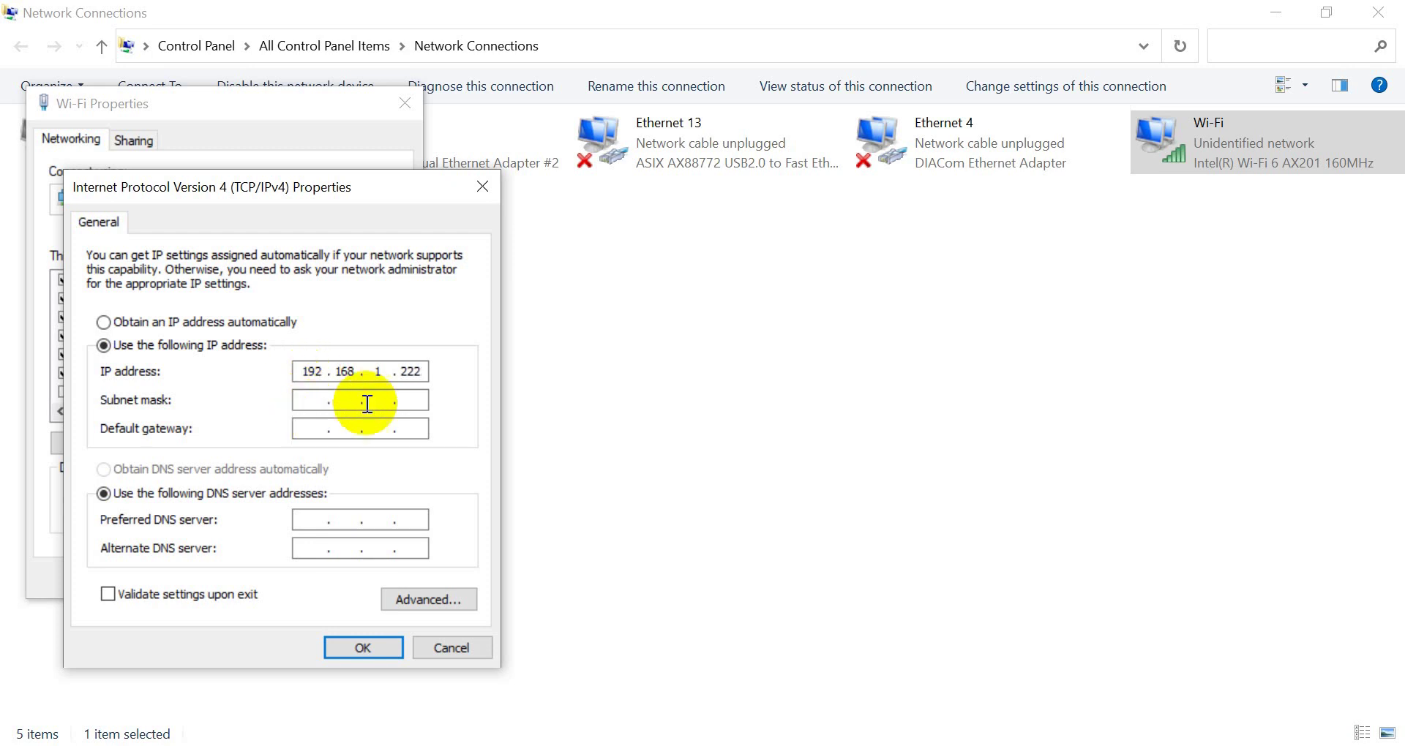
{"action": "left_click", "coordinate": [370, 404]}
{"action": "left_click", "coordinate": [364, 647]}
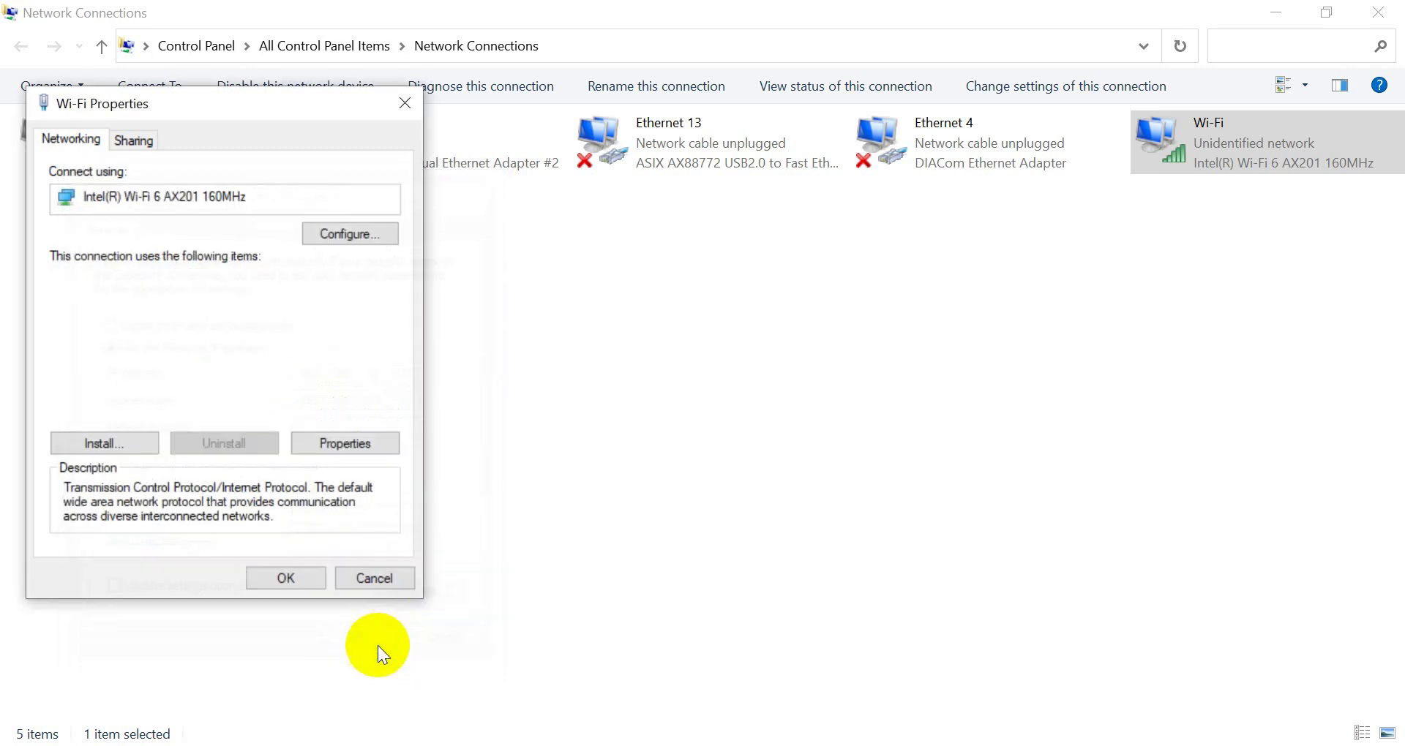
{"action": "left_click", "coordinate": [297, 579]}
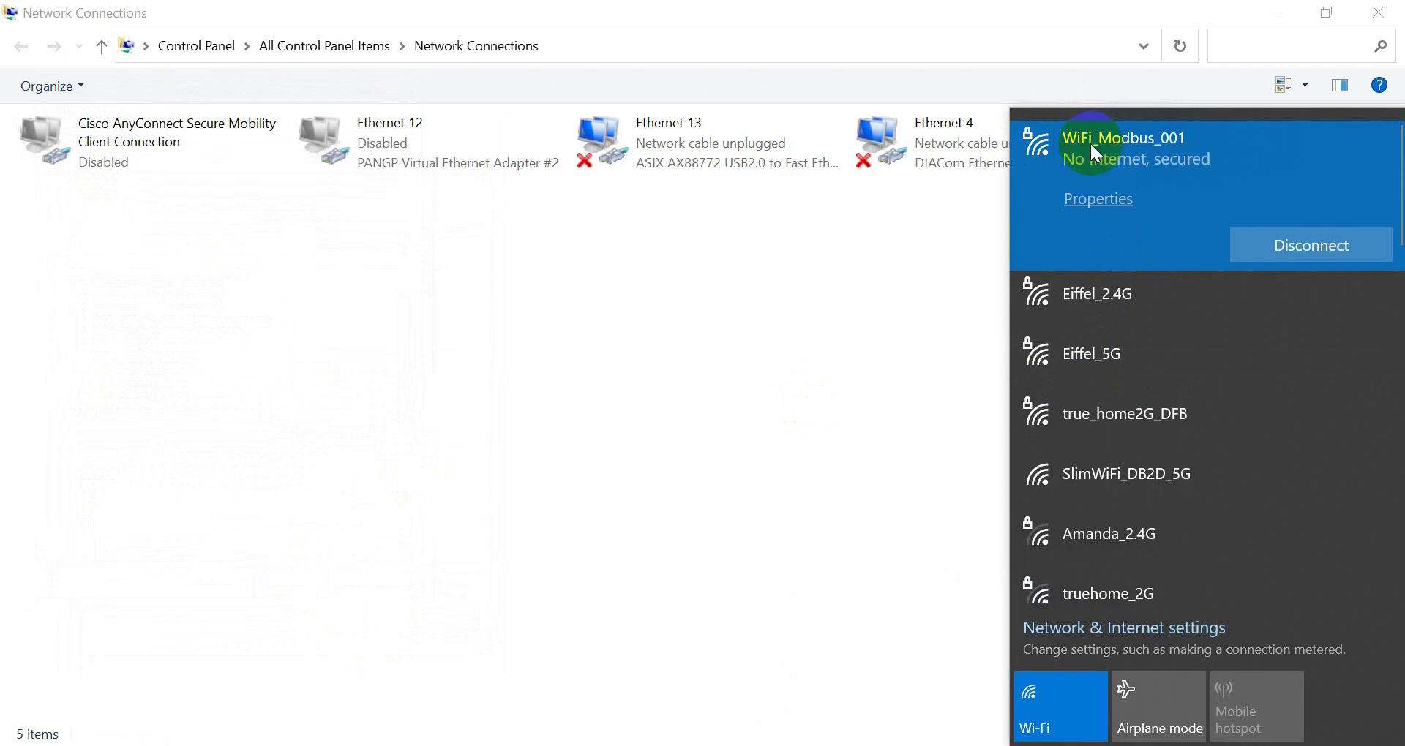
{"action": "left_click", "coordinate": [850, 349]}
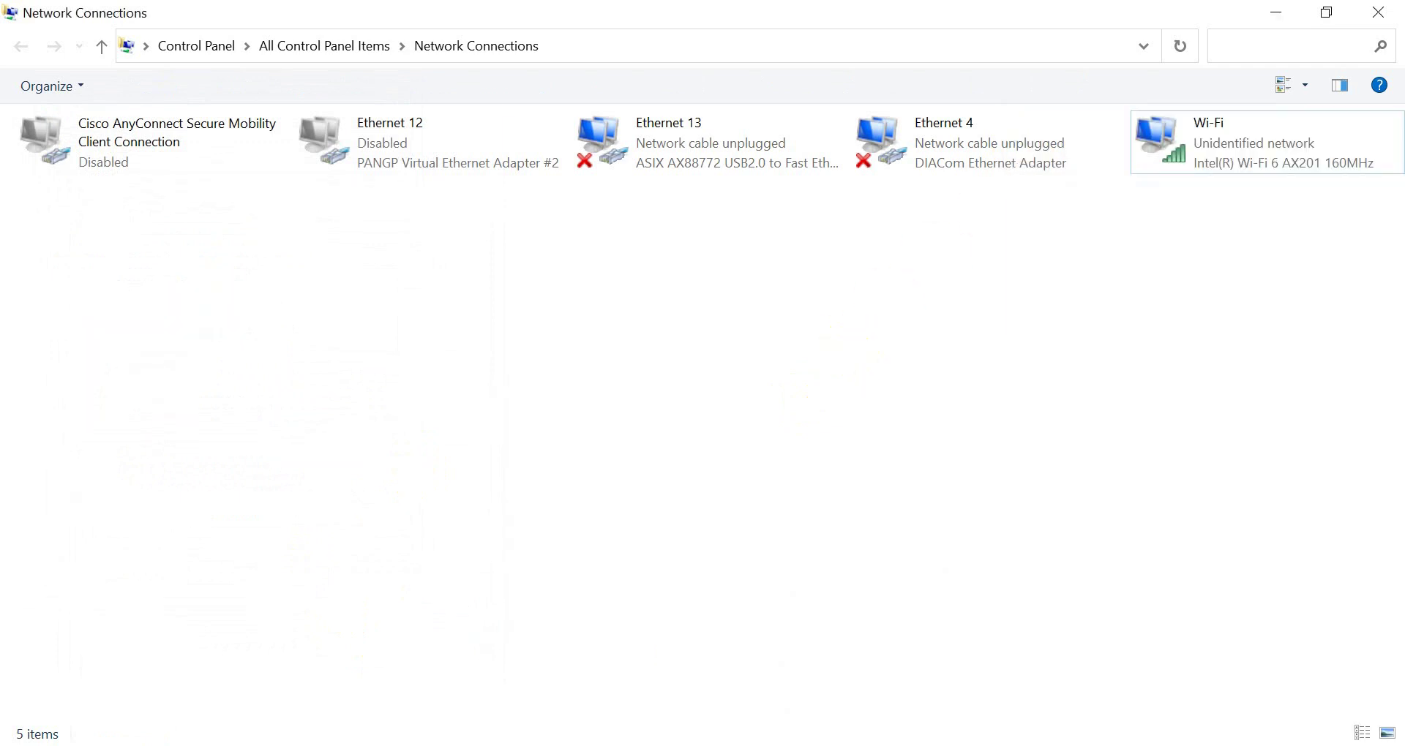
{"action": "left_click", "coordinate": [615, 634]}
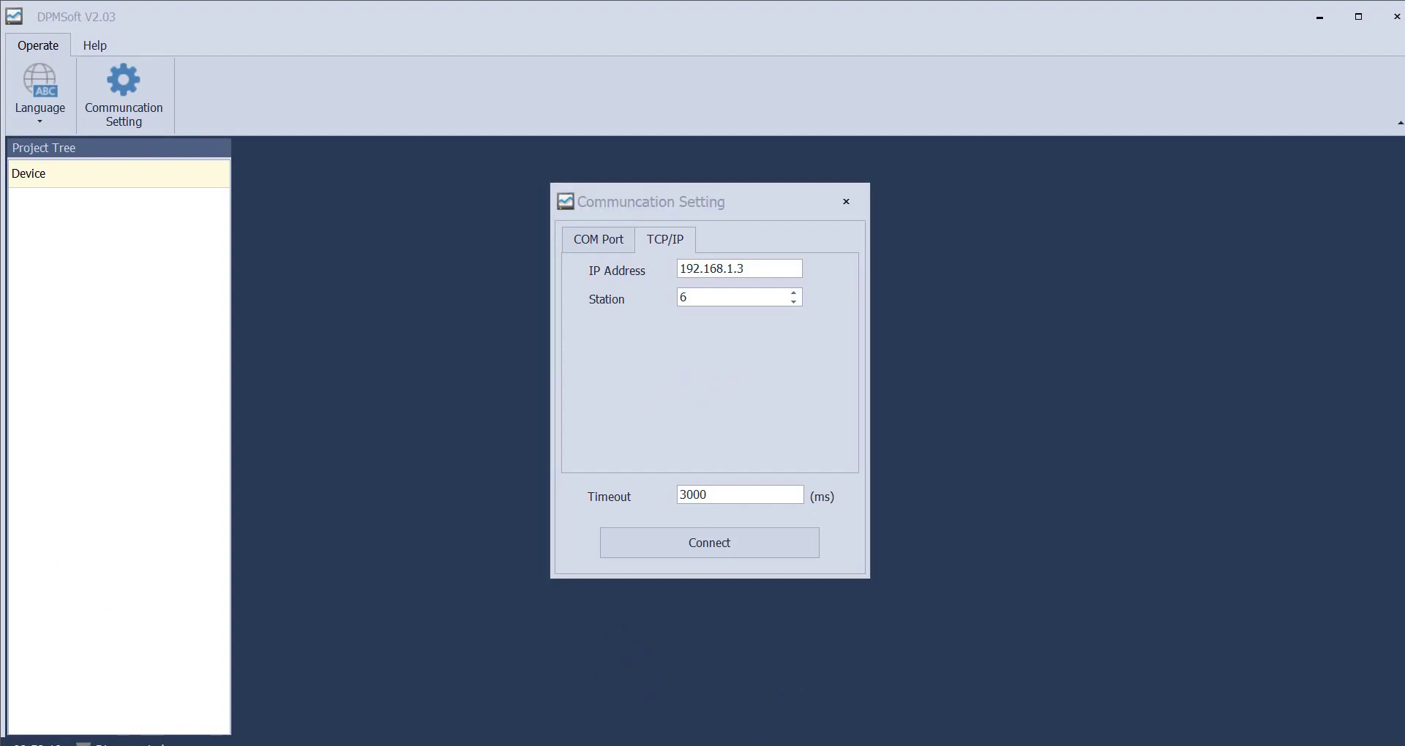
Step: Review the guide's RS485/WiFi table, then return to DPMSoft's TCP/IP settings for 192.168.1.3, station 6
{"action": "key", "text": "alt+Tab"}
{"action": "scroll", "coordinate": [1207, 539], "scroll_direction": "up", "scroll_amount": 10}
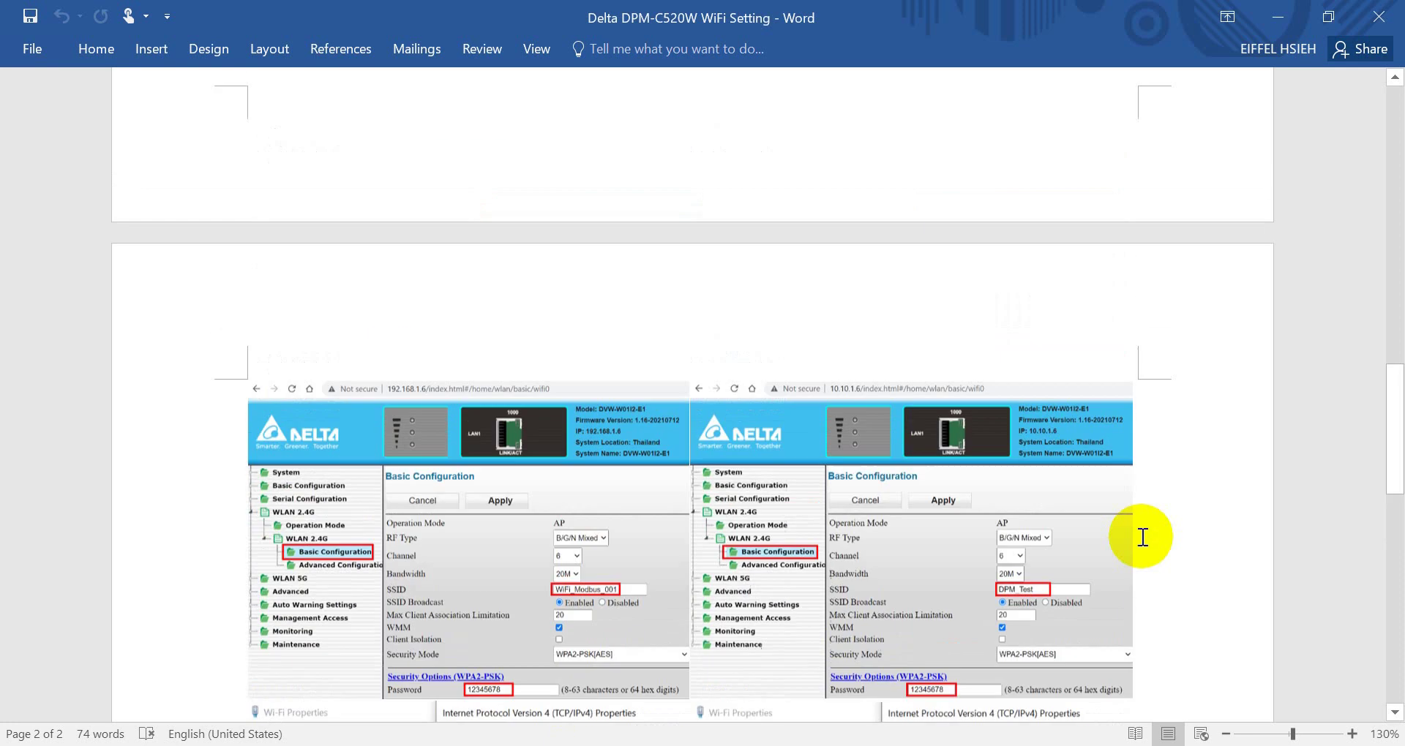
{"action": "scroll", "coordinate": [1237, 446], "scroll_direction": "up", "scroll_amount": 4}
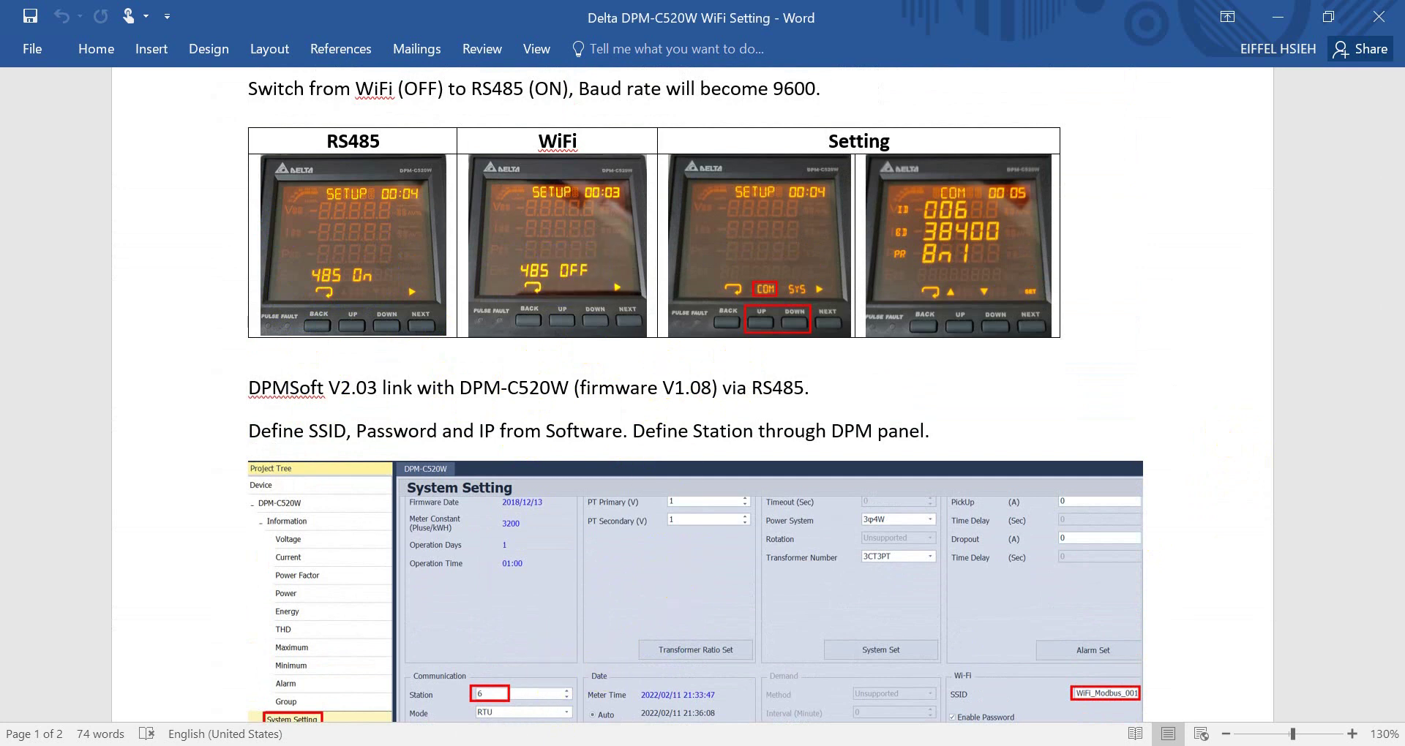
{"action": "left_click", "coordinate": [621, 684]}
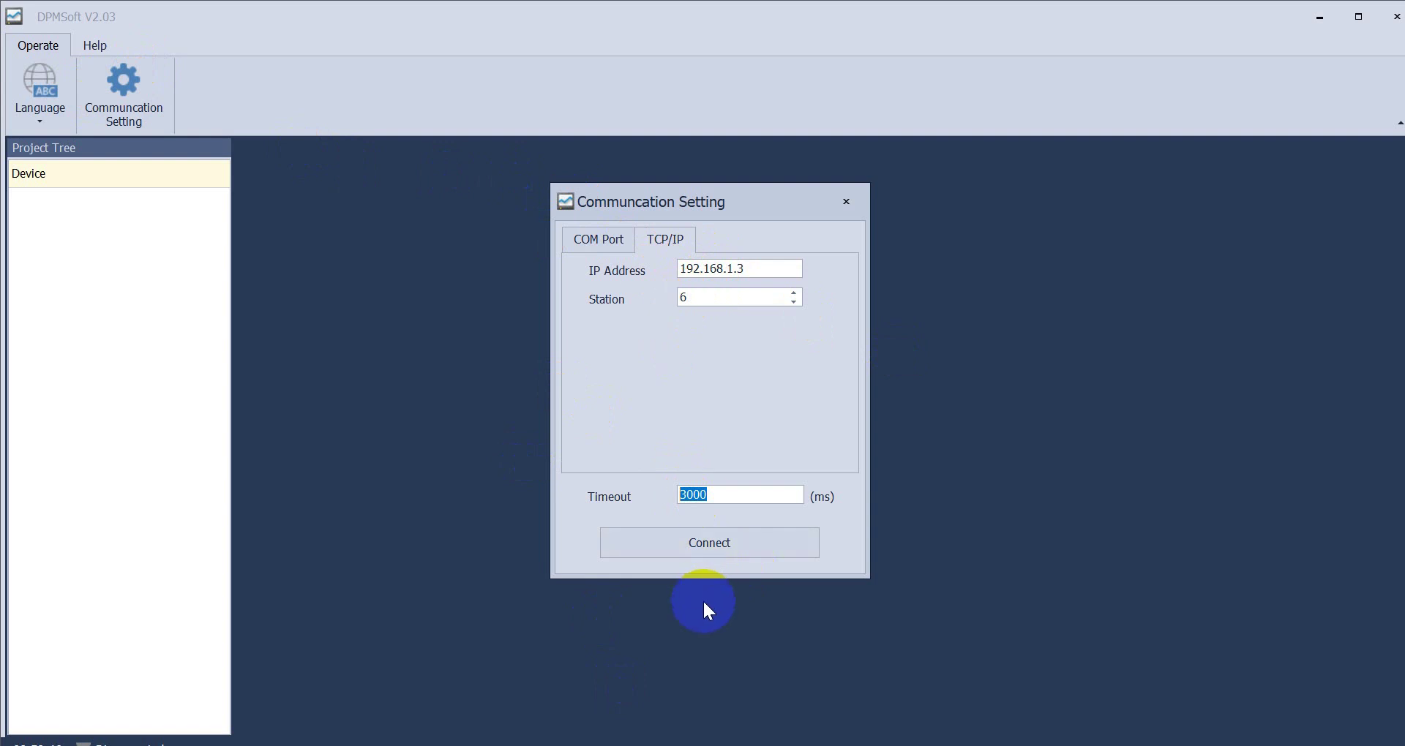
Step: Connect over TCP/IP, verify SSID WiFi_Modbus_001 at 192.168.1.3, then compare with the guide's table
{"action": "left_click", "coordinate": [708, 551]}
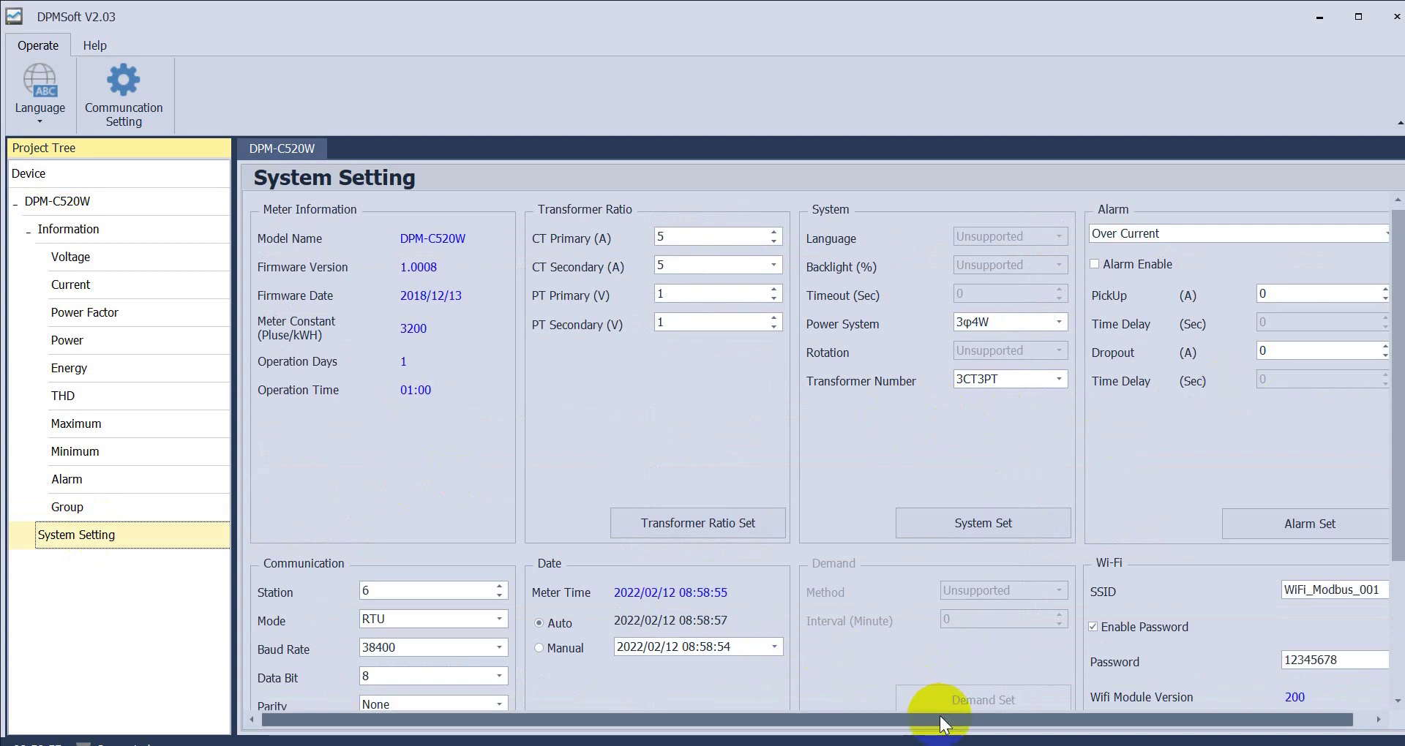
{"action": "scroll", "coordinate": [940, 717], "scroll_direction": "right", "scroll_amount": 1}
{"action": "left_click_drag", "start_coordinate": [1399, 497], "coordinate": [1371, 580]}
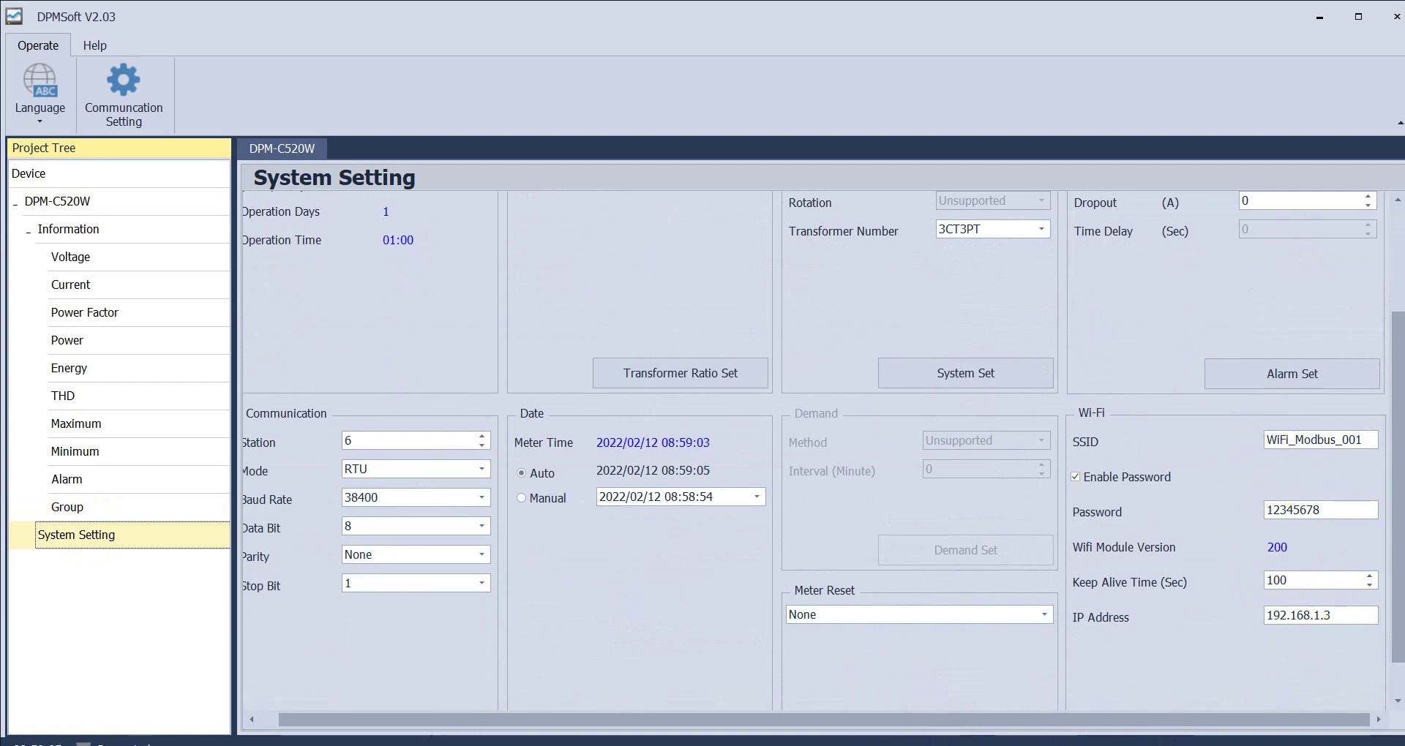
{"action": "key", "text": "alt+Tab"}
{"action": "scroll", "coordinate": [916, 379], "scroll_direction": "down", "scroll_amount": 9}
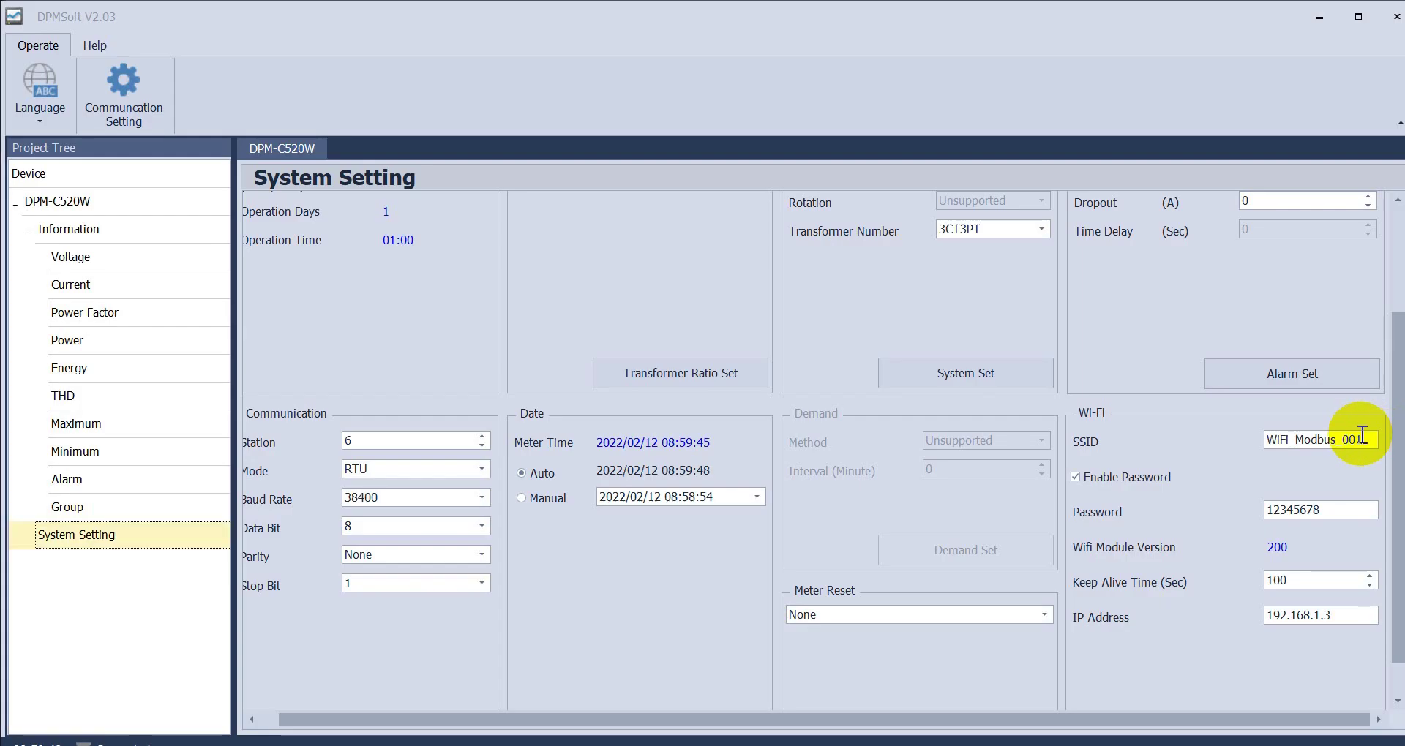
Step: Change the meter's SSID to DPM_Test and its IP to 10.10.1.20, then write the settings to the meter
{"action": "left_click_drag", "start_coordinate": [1355, 438], "coordinate": [1107, 476]}
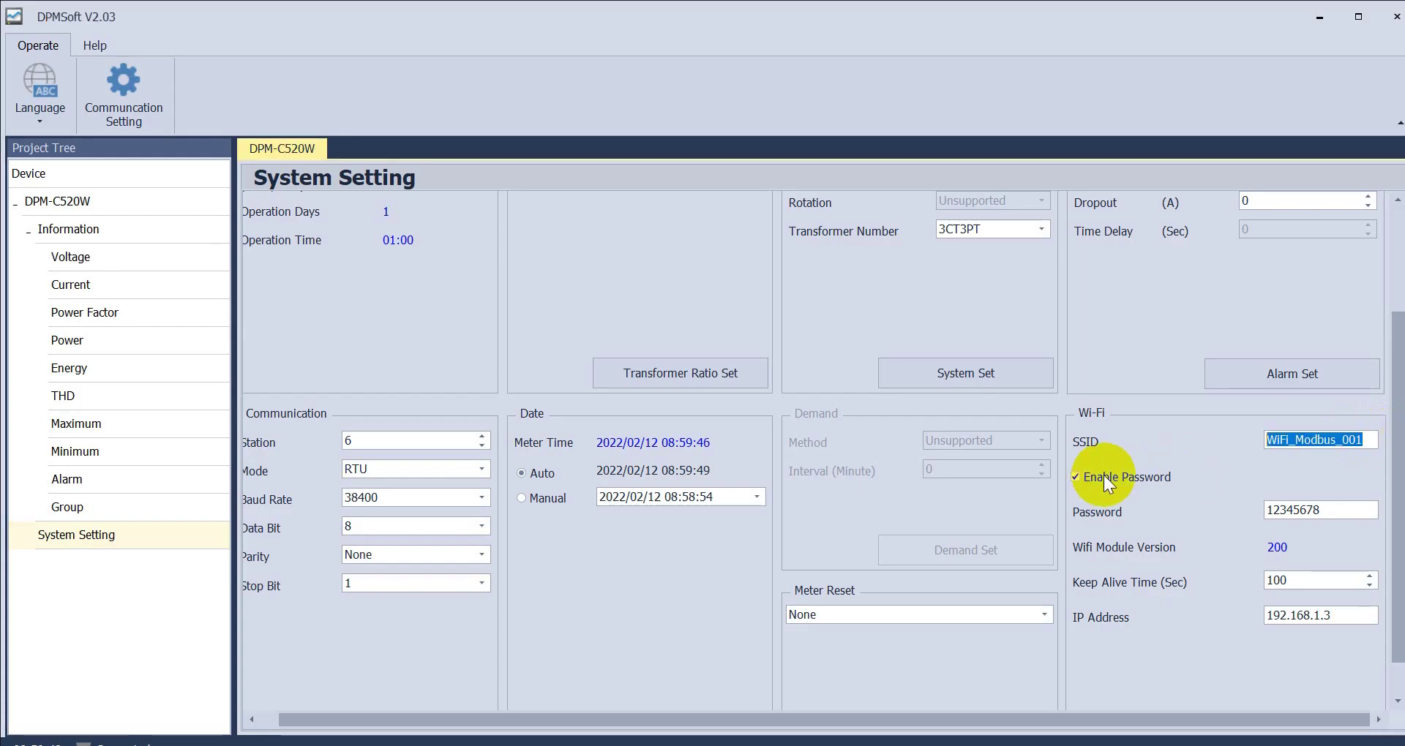
{"action": "type", "text": "M_Test"}
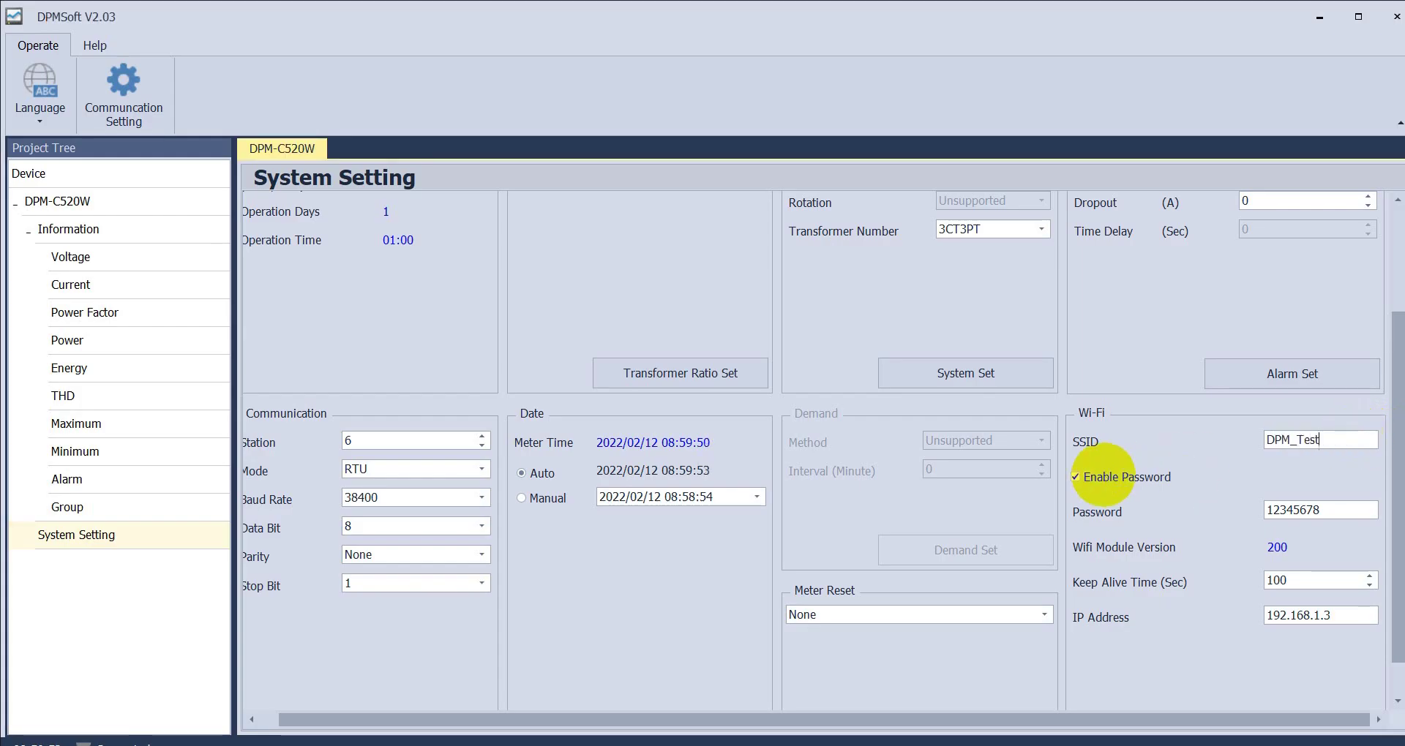
{"action": "left_click_drag", "start_coordinate": [1349, 622], "coordinate": [1013, 621]}
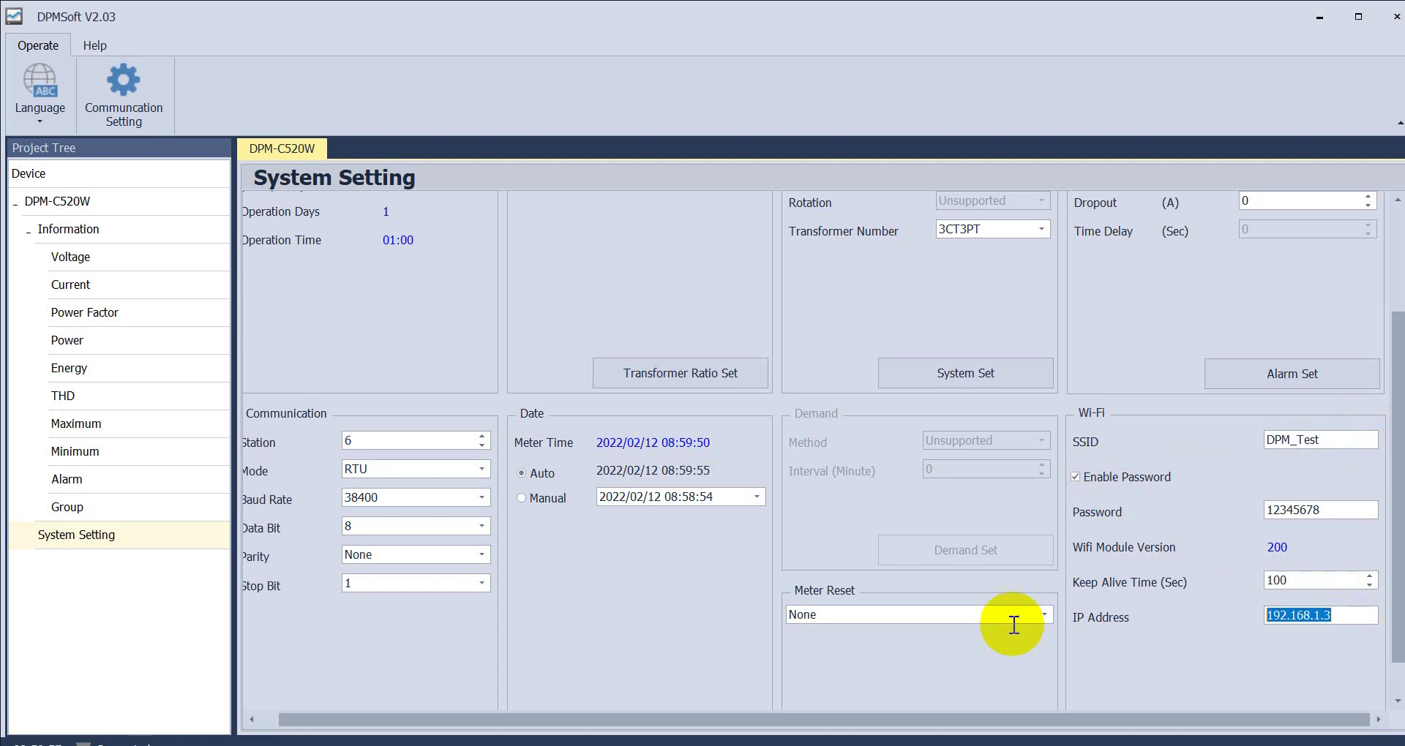
{"action": "type", "text": "1"}
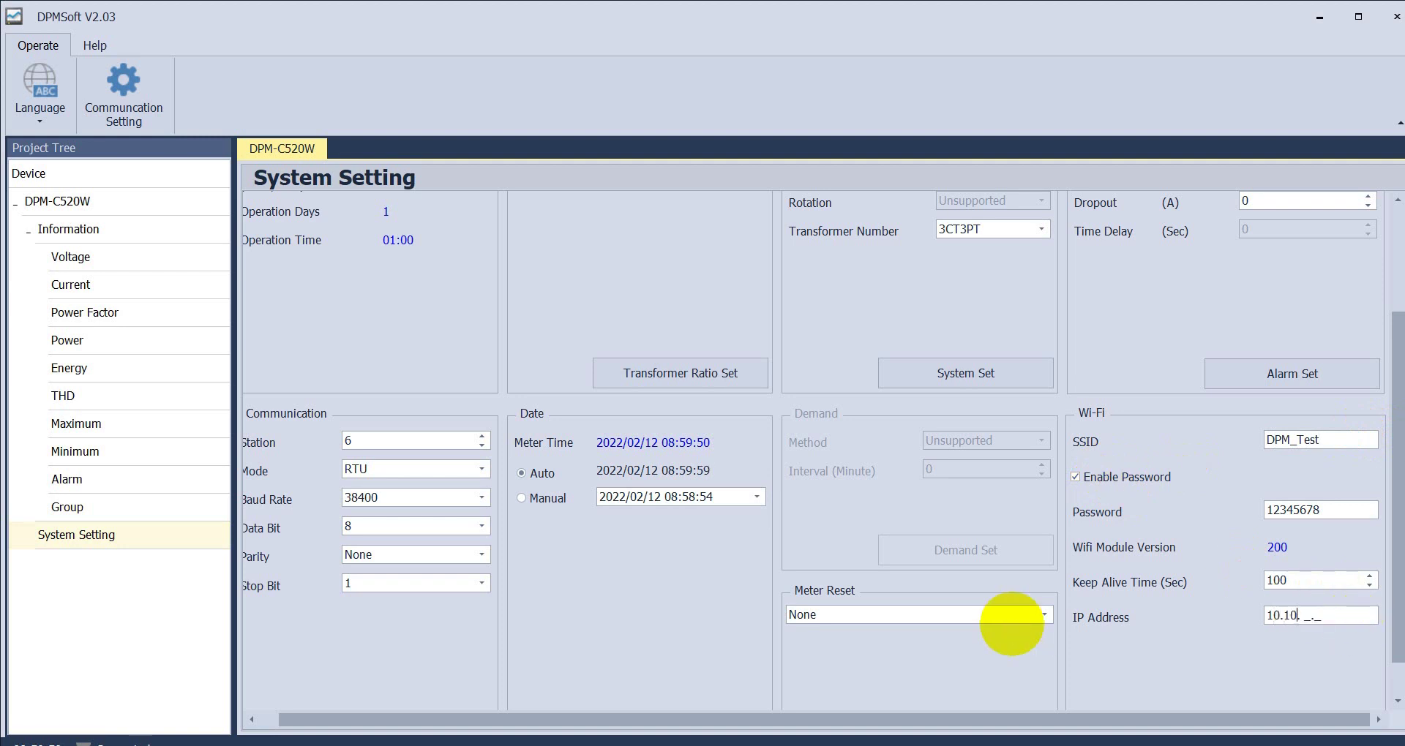
{"action": "type", "text": "0.10.1"}
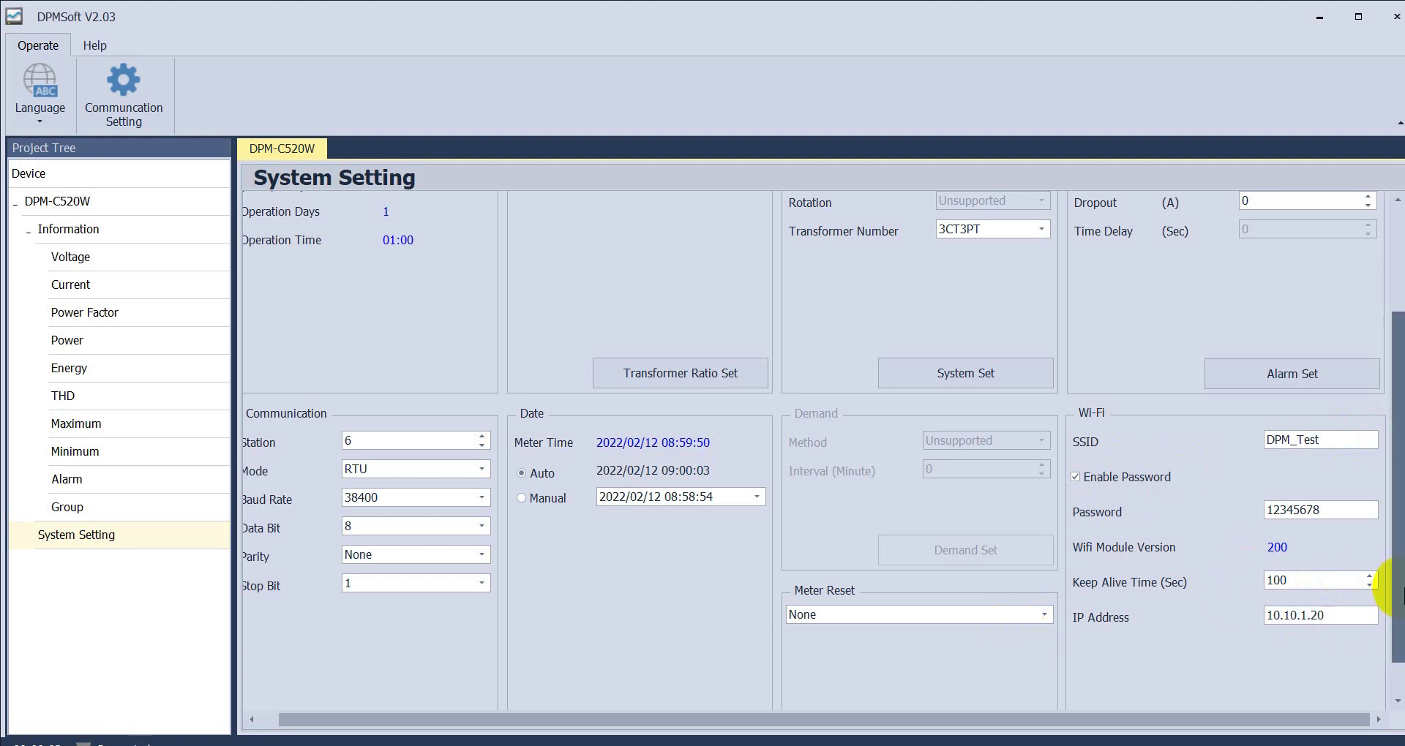
{"action": "left_click_drag", "start_coordinate": [1401, 594], "coordinate": [1396, 626]}
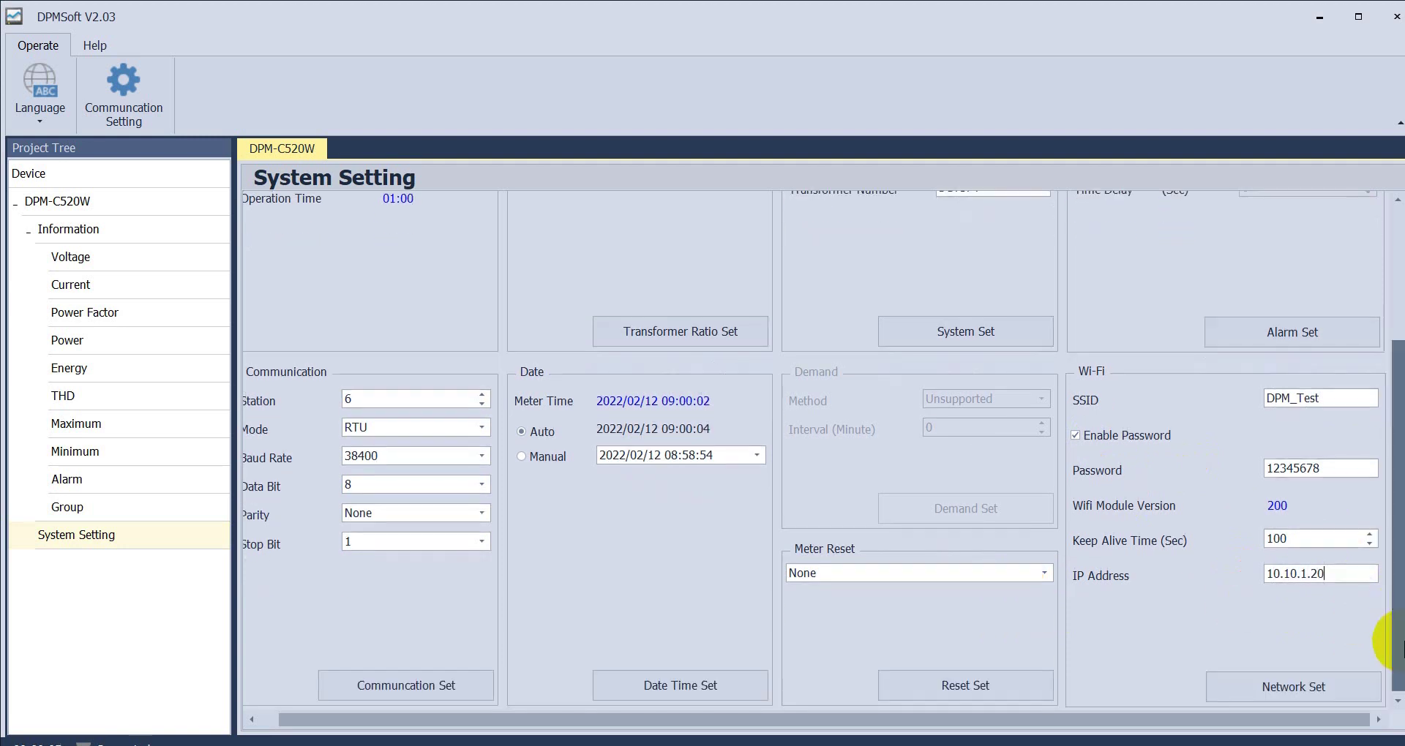
{"action": "left_click", "coordinate": [1271, 686]}
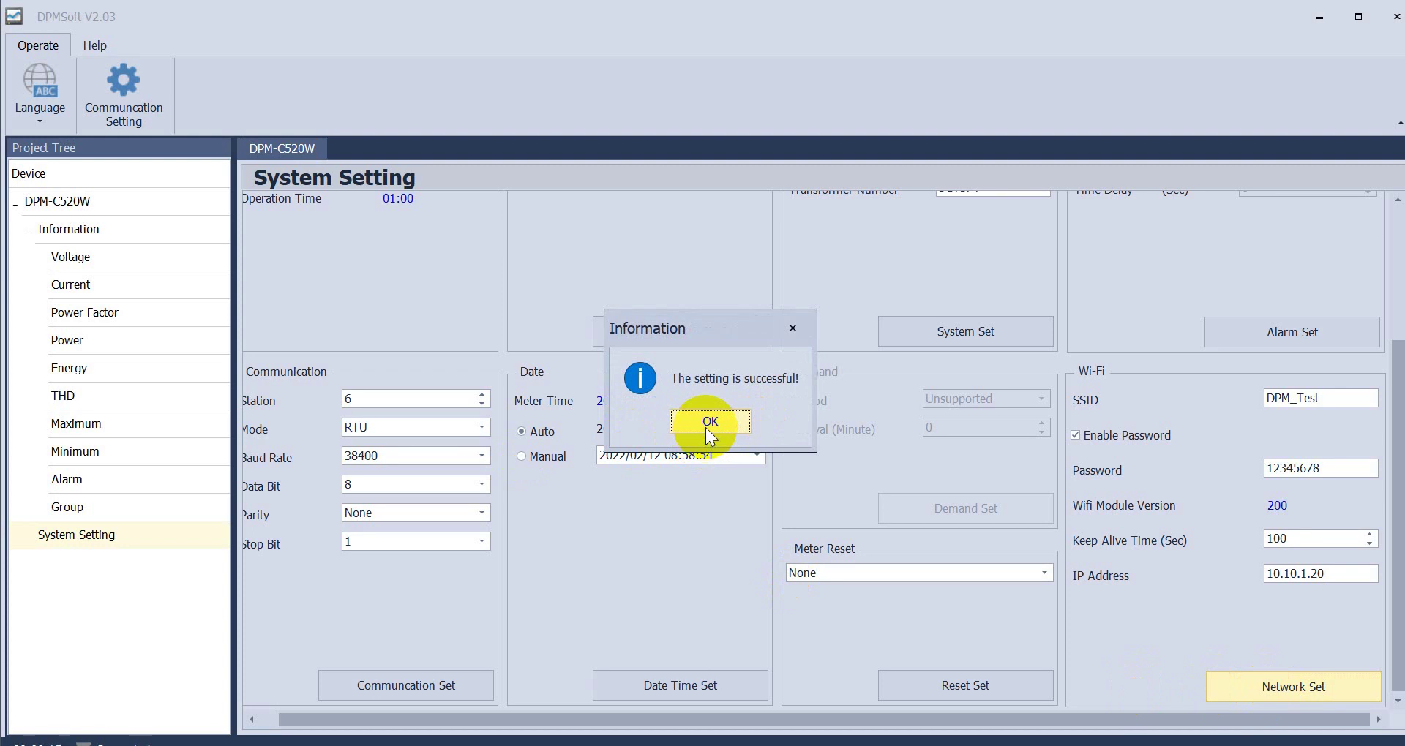
{"action": "left_click", "coordinate": [707, 425]}
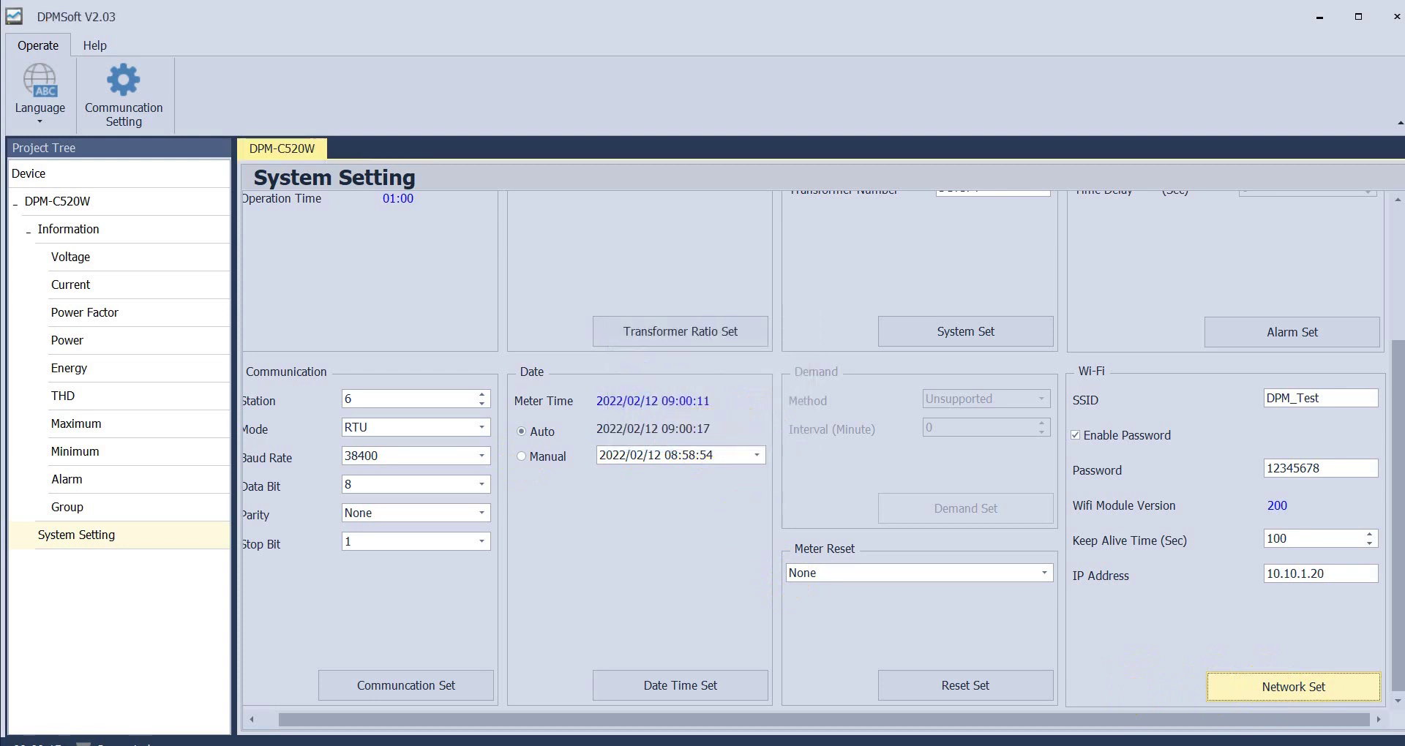
Step: Decline reconnecting to the lost meter, minimize DPMSoft, and bring up the access point's web configuration
{"action": "key", "text": "alt+Tab"}
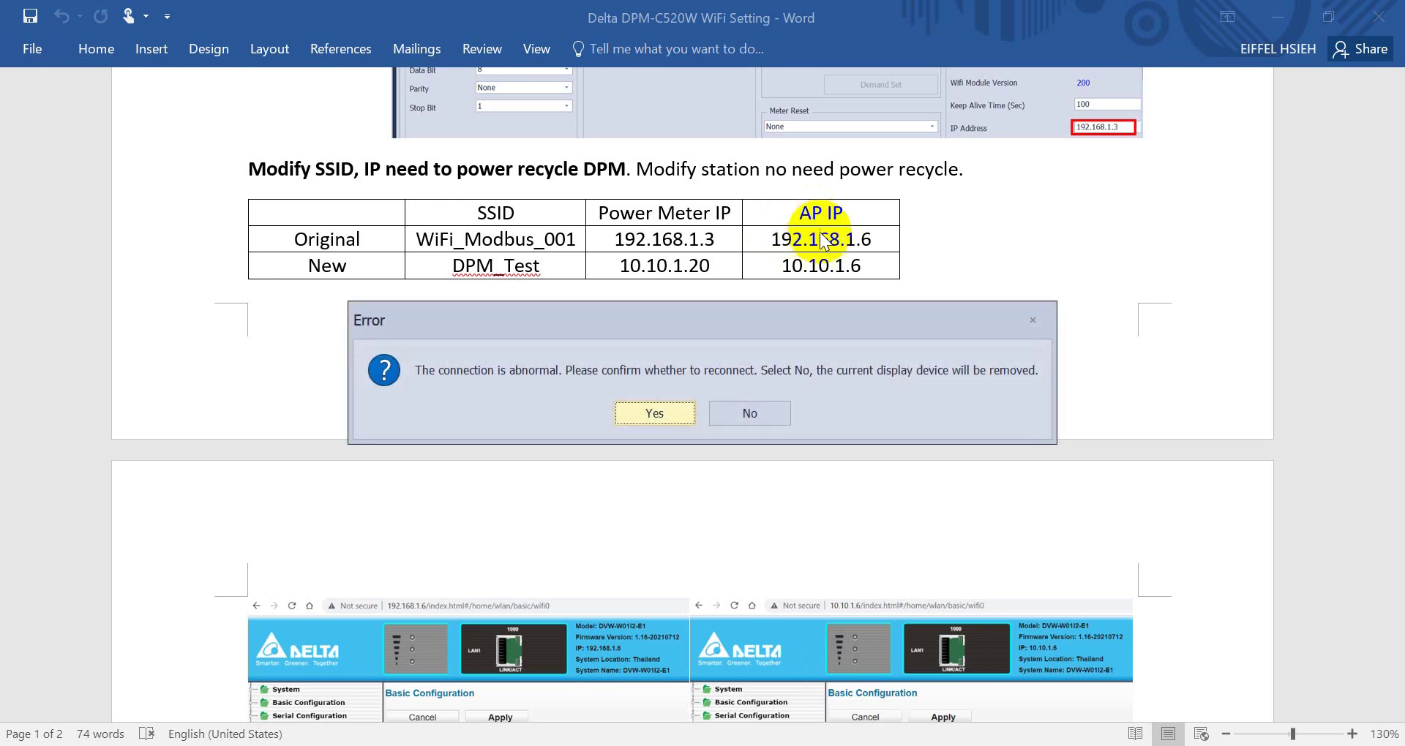
{"action": "left_click", "coordinate": [749, 413]}
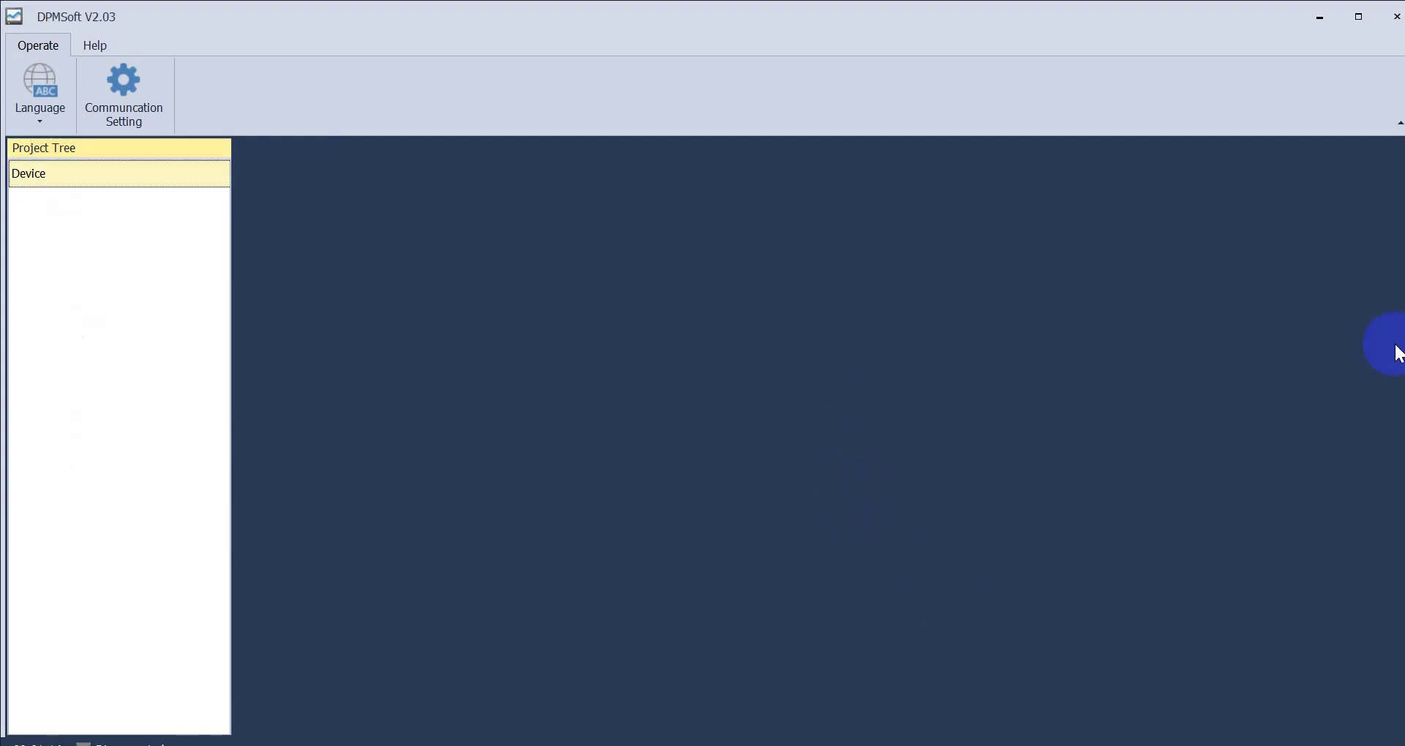
{"action": "left_click", "coordinate": [1295, 20]}
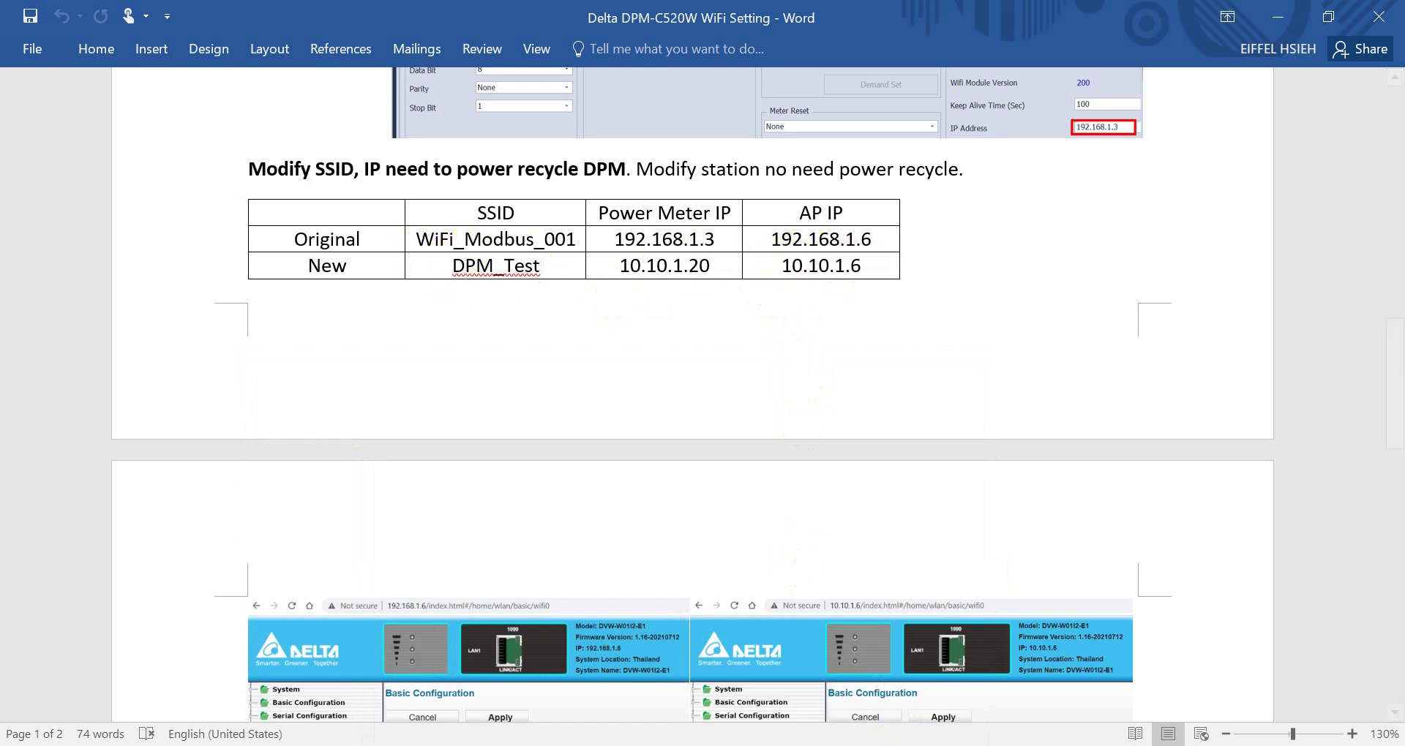
{"action": "key", "text": "alt+Tab"}
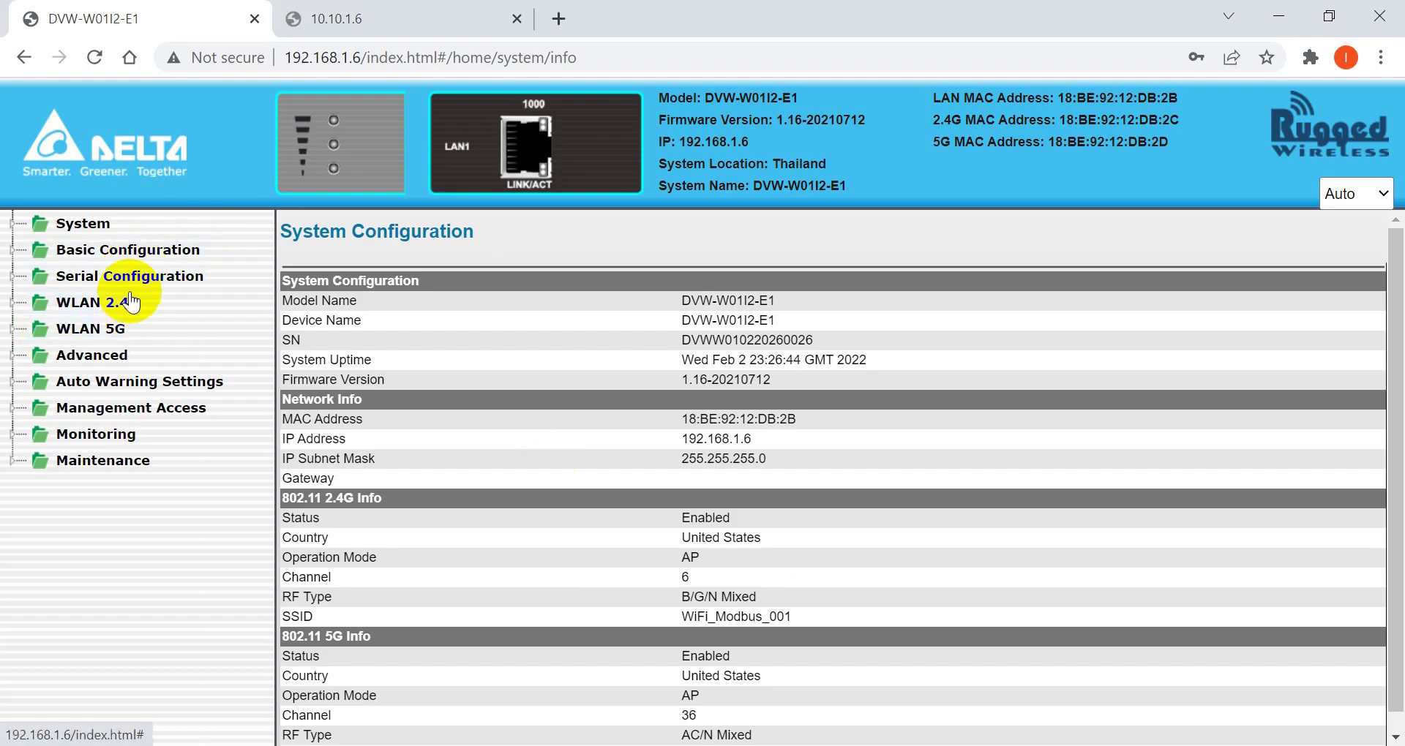
Step: In WLAN 2.4G Basic Configuration, replace SSID WiFi_Modbus_001 with DPM_Test and apply
{"action": "left_click", "coordinate": [99, 304]}
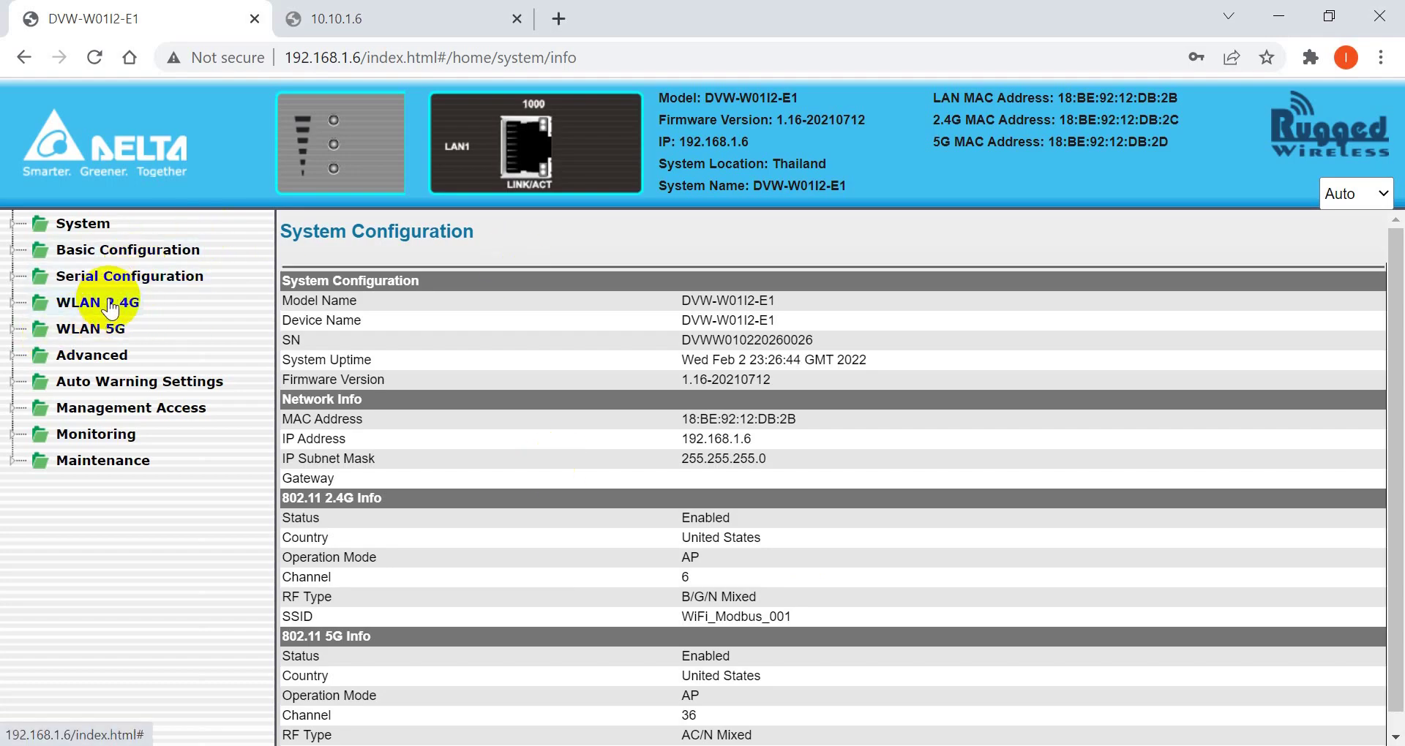
{"action": "left_click", "coordinate": [124, 355]}
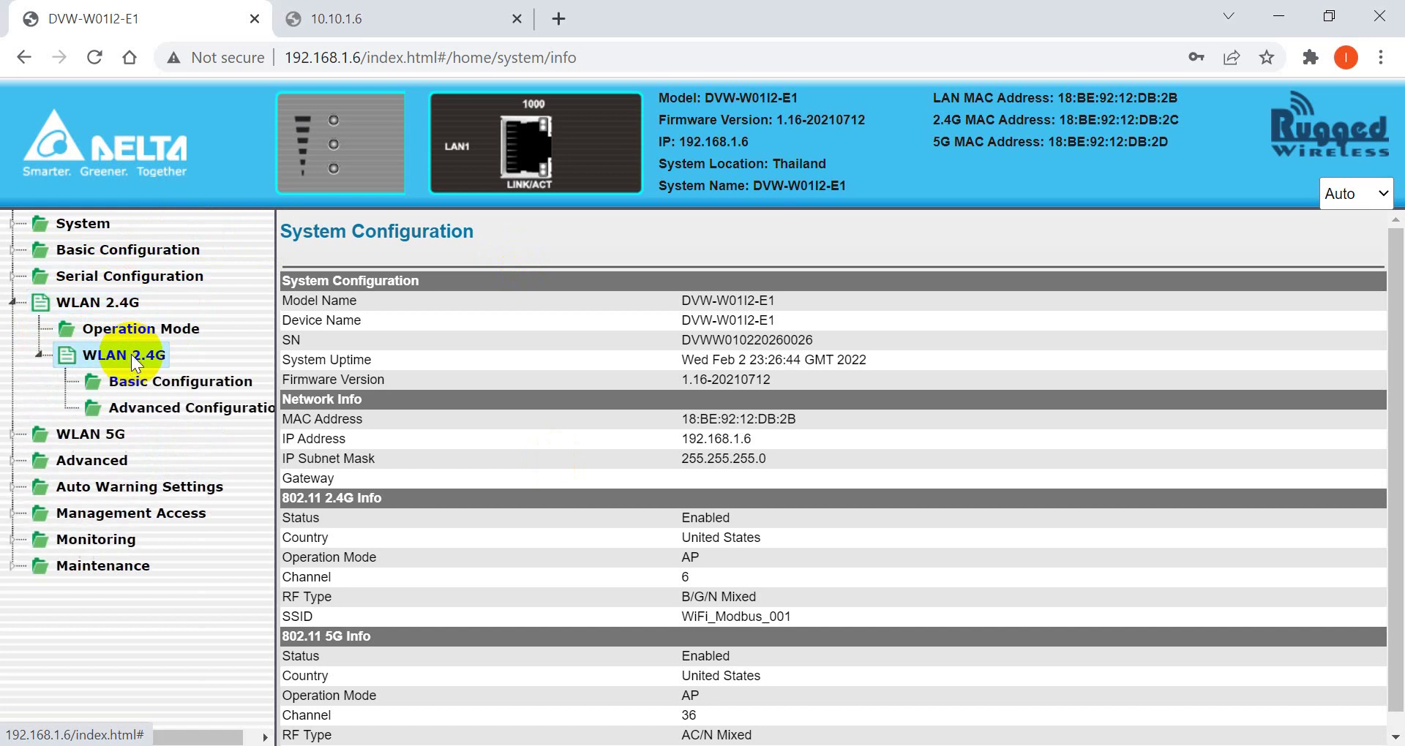
{"action": "left_click", "coordinate": [158, 388]}
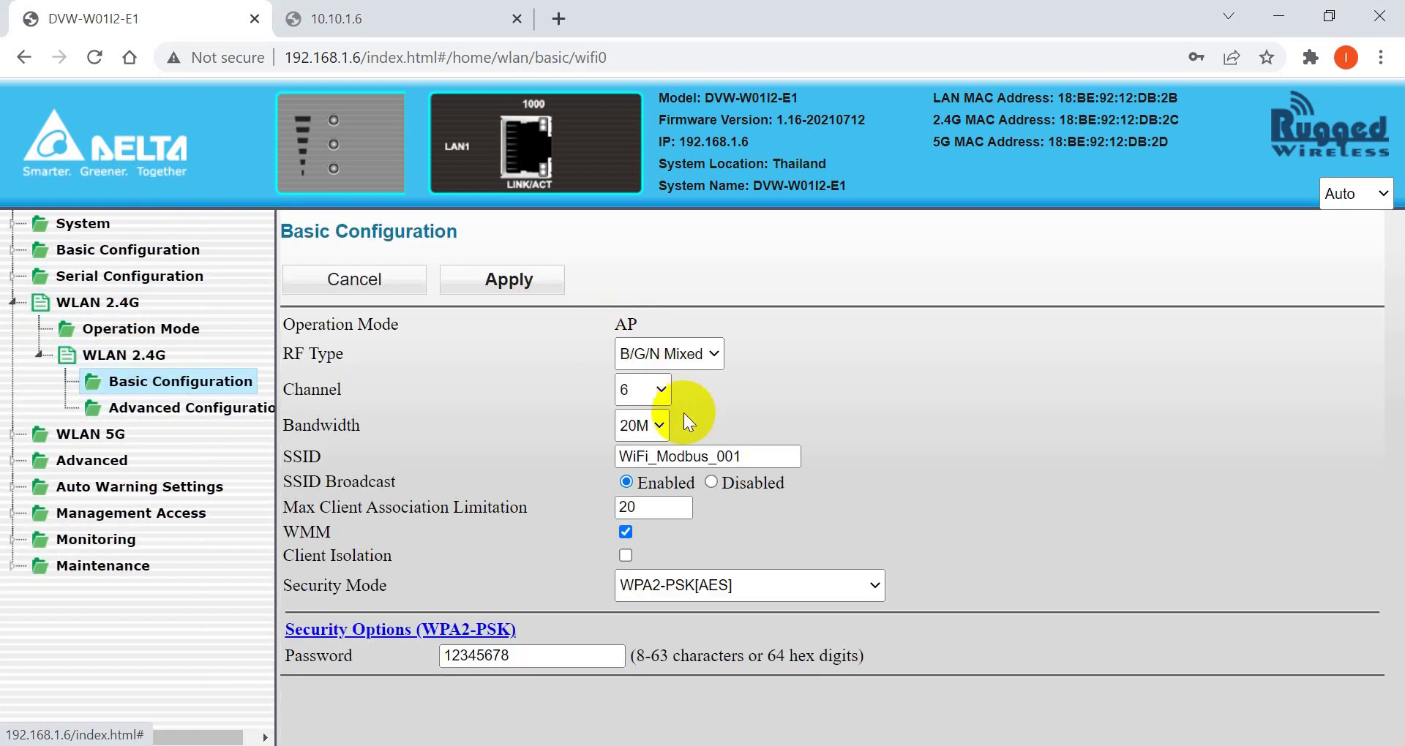
{"action": "left_click_drag", "start_coordinate": [744, 457], "coordinate": [573, 463]}
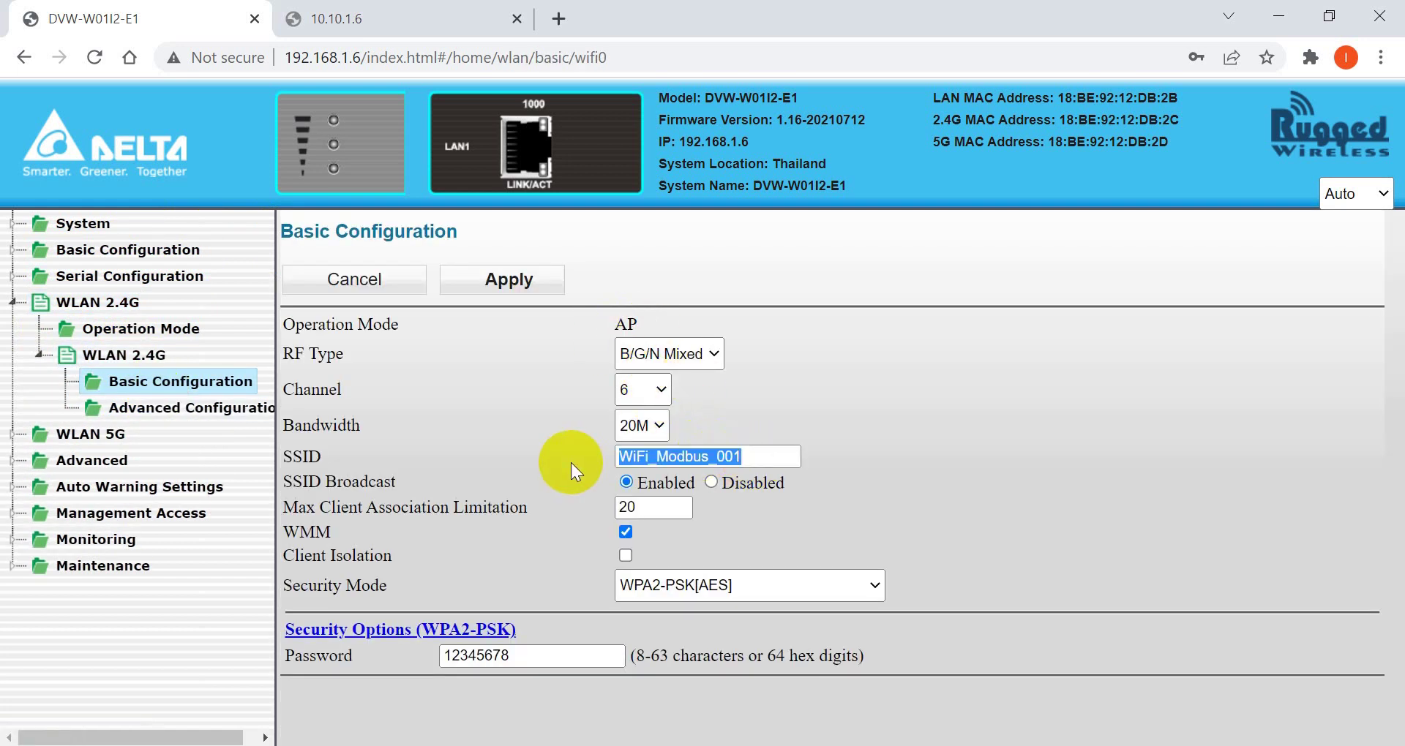
{"action": "type", "text": "DPM_Test"}
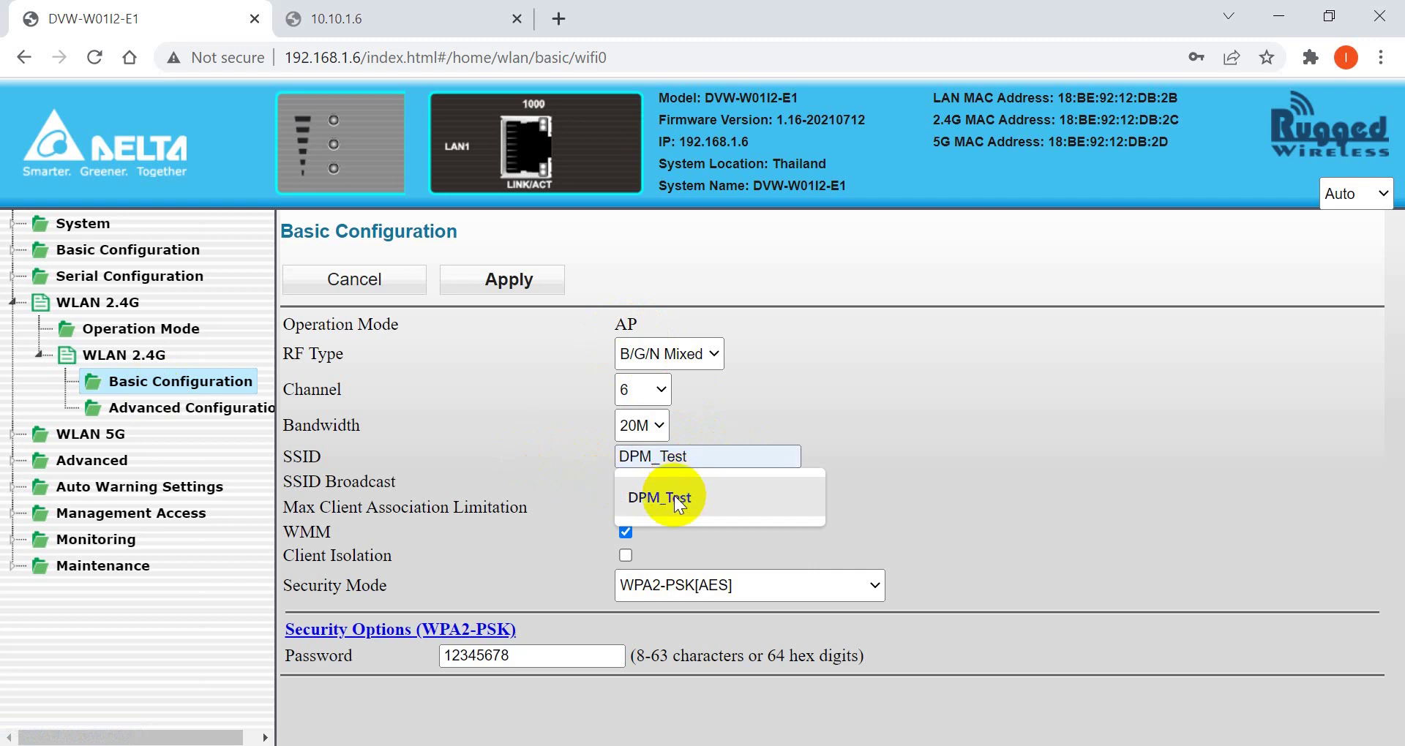
{"action": "left_click", "coordinate": [670, 495]}
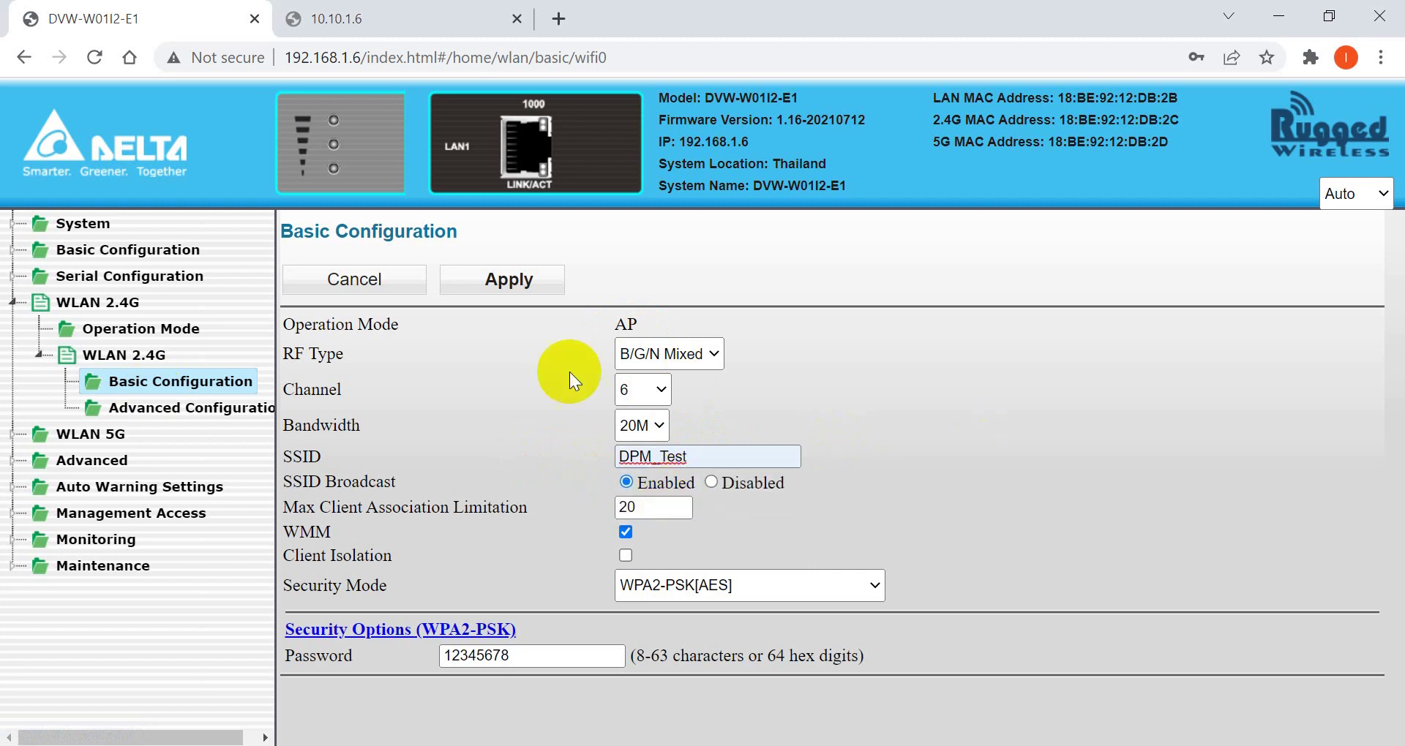
{"action": "left_click", "coordinate": [516, 282]}
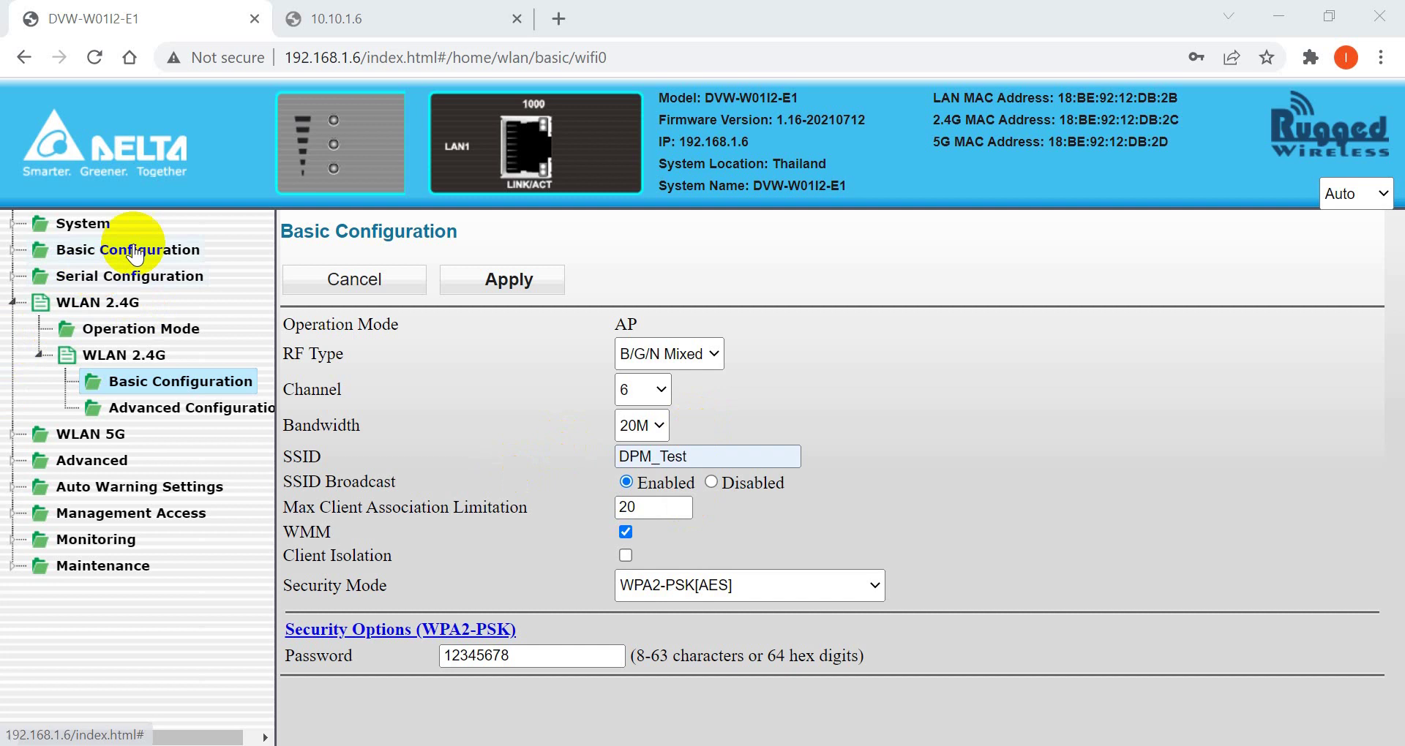
Step: Change the access point's IP from 192.168.1.6 to 10.10.1.6, apply it, and view the 10.10.1.6 tab
{"action": "left_click", "coordinate": [135, 253]}
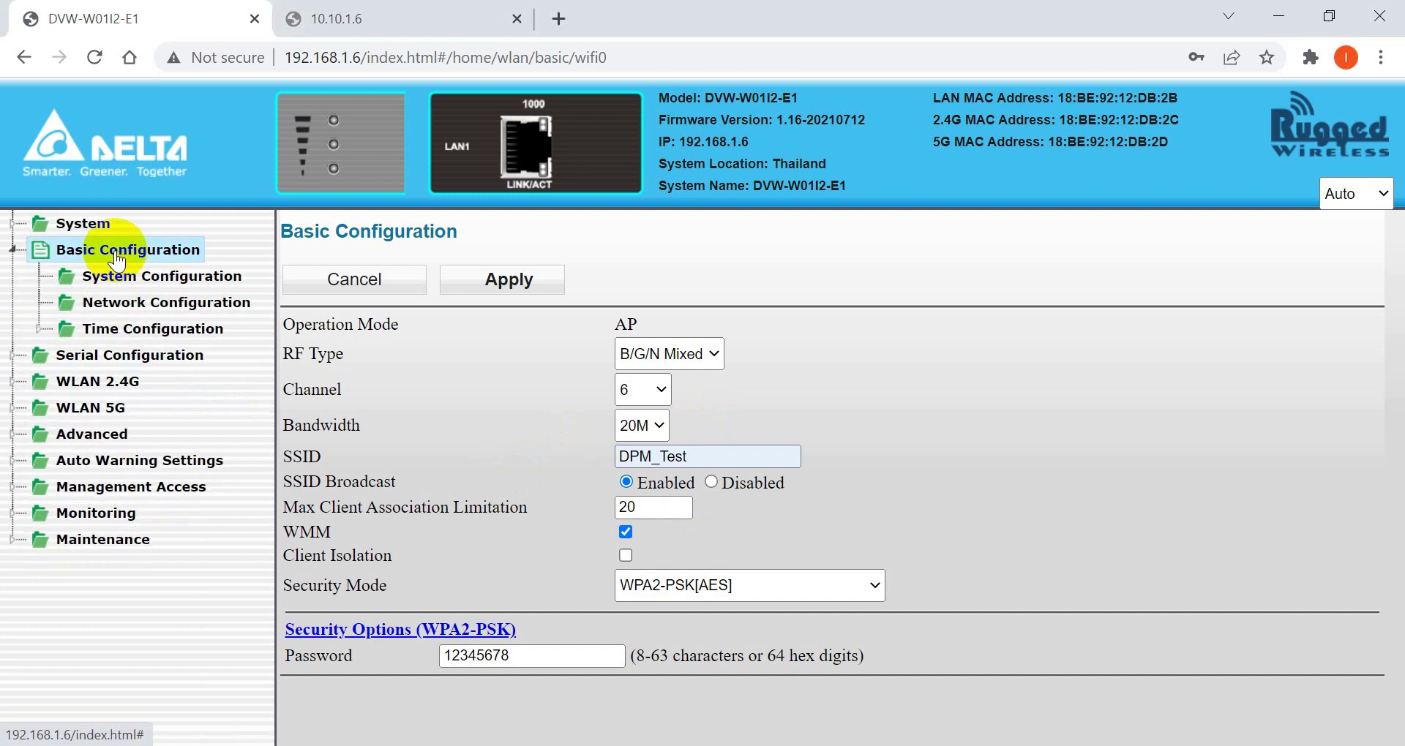
{"action": "left_click", "coordinate": [119, 298]}
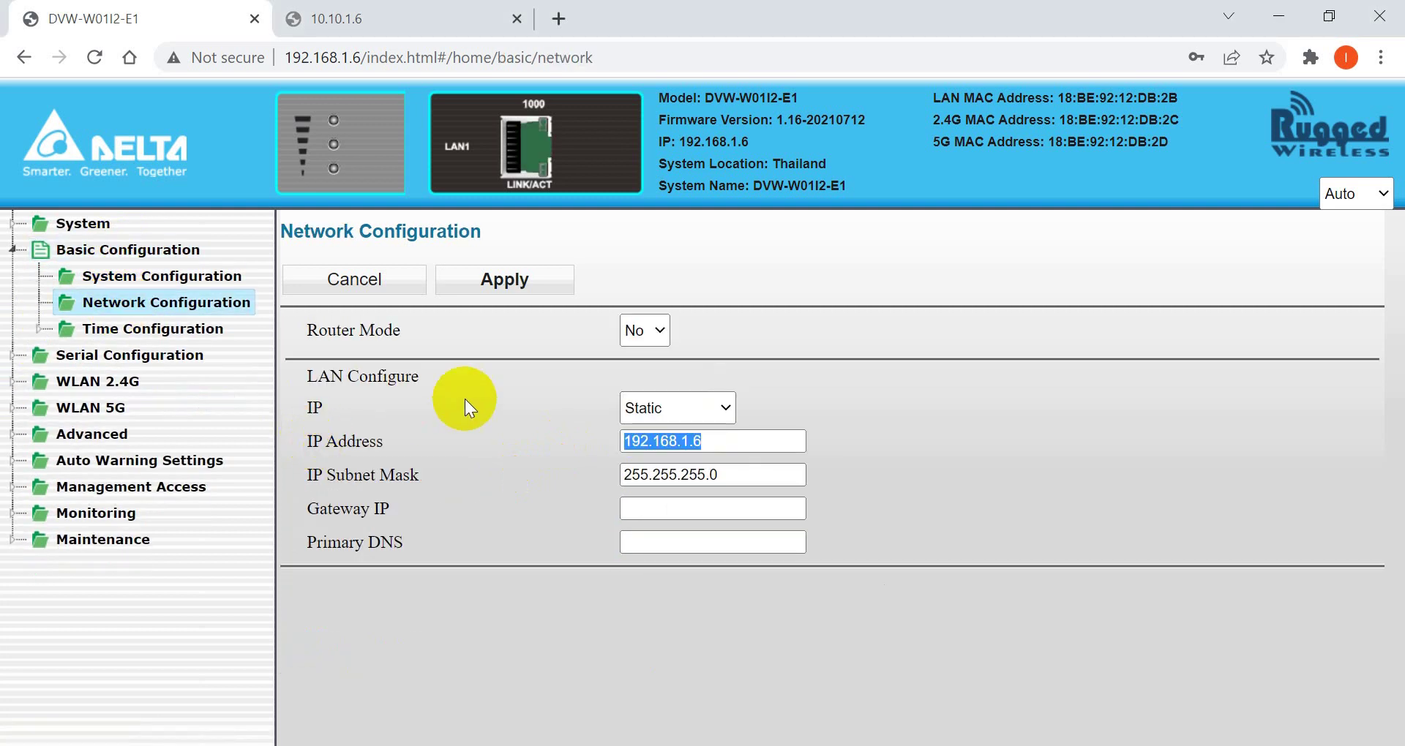
{"action": "left_click", "coordinate": [649, 440]}
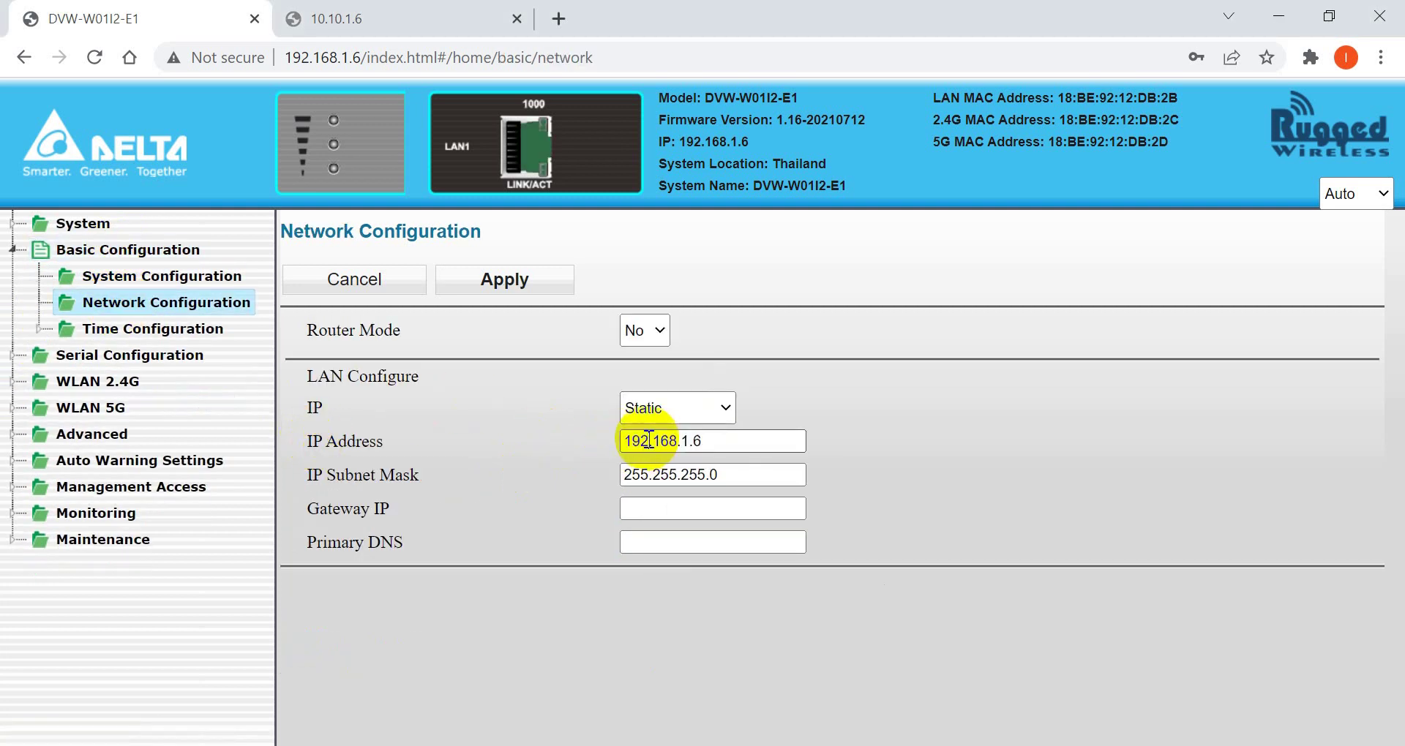
{"action": "key", "text": "BackSpace"}
{"action": "key", "text": "BackSpace"}
{"action": "type", "text": "0"}
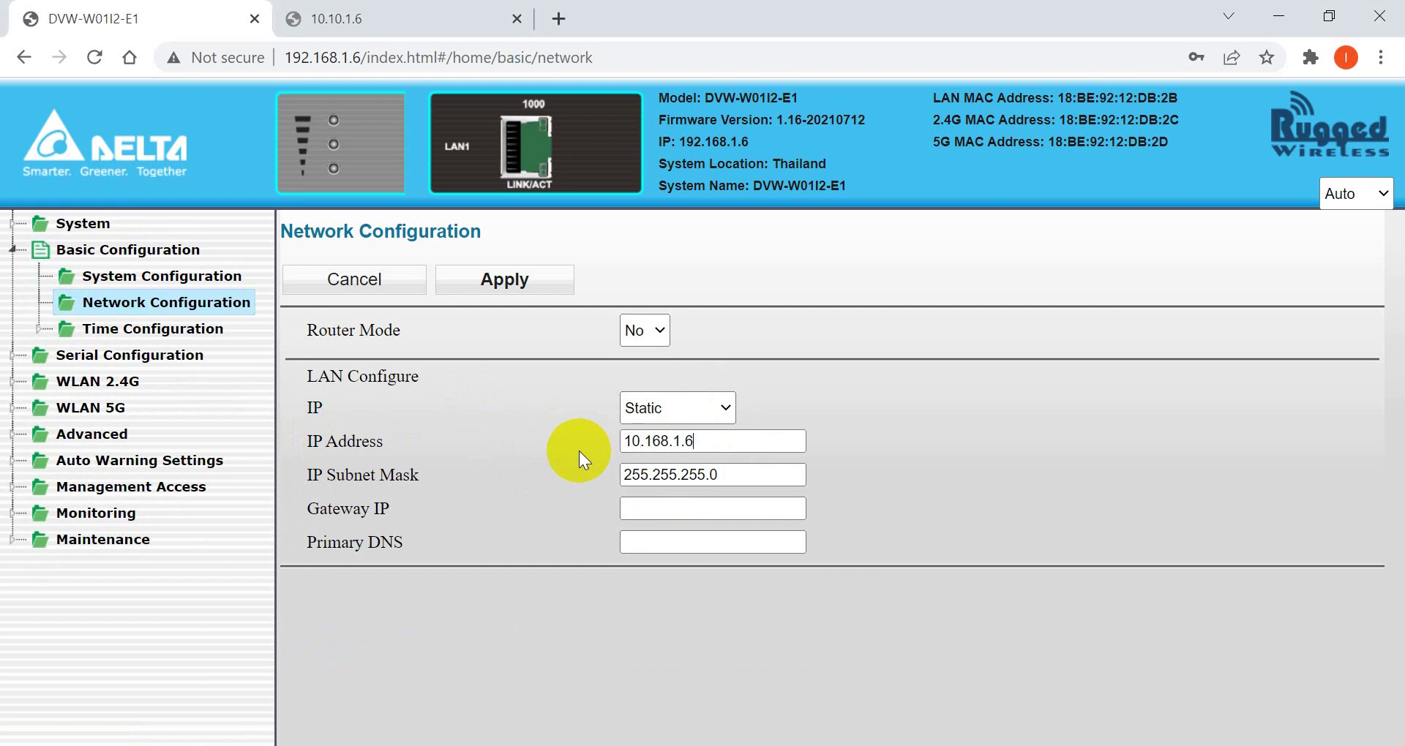
{"action": "key", "text": "BackSpace"}
{"action": "key", "text": "BackSpace"}
{"action": "type", "text": "0"}
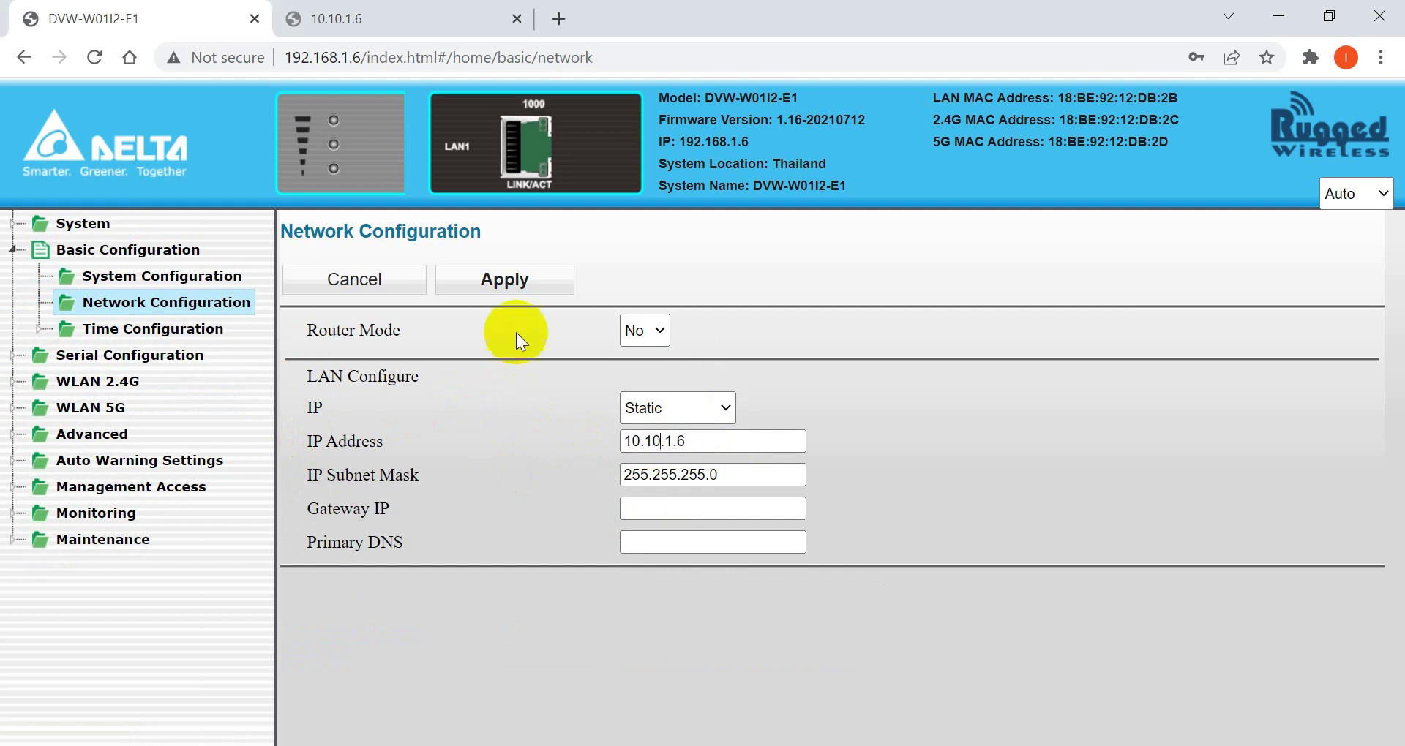
{"action": "left_click", "coordinate": [513, 281]}
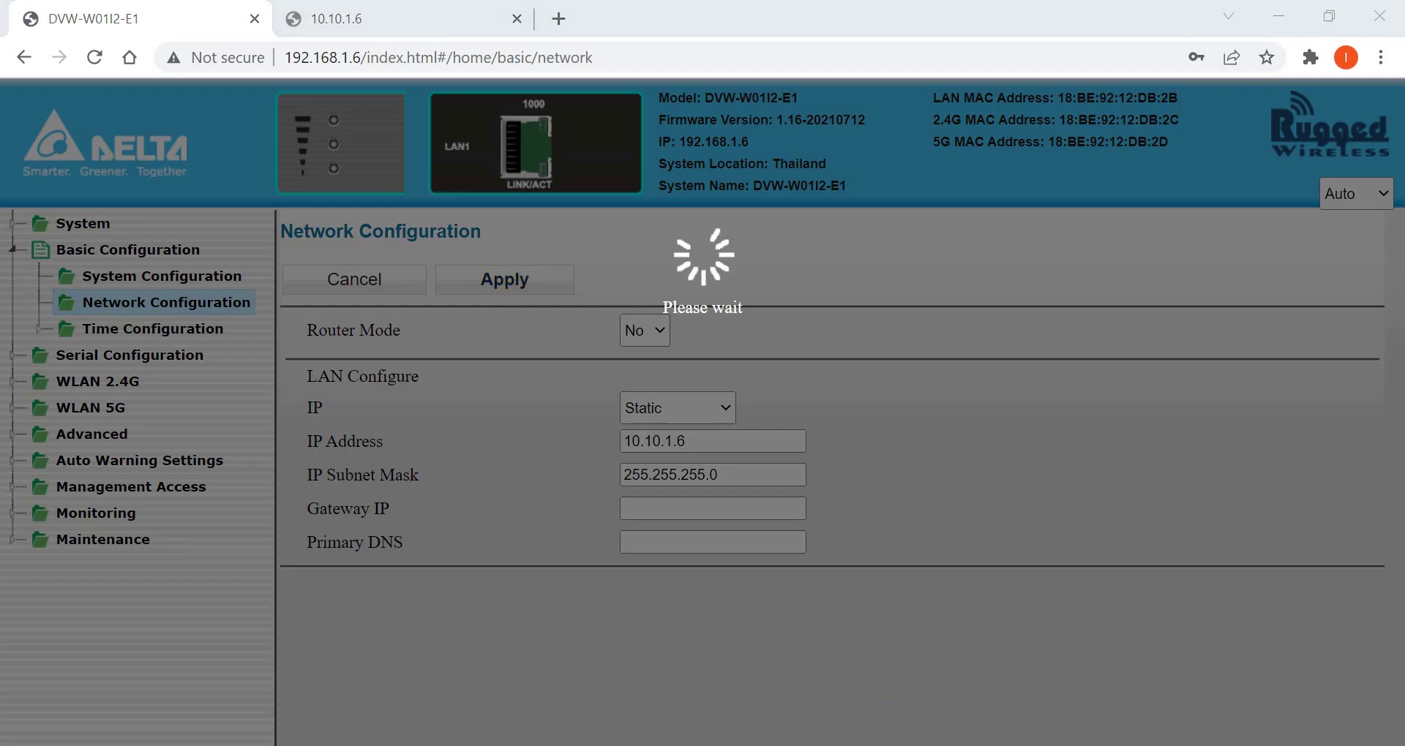
{"action": "key", "text": "ctrl+Tab"}
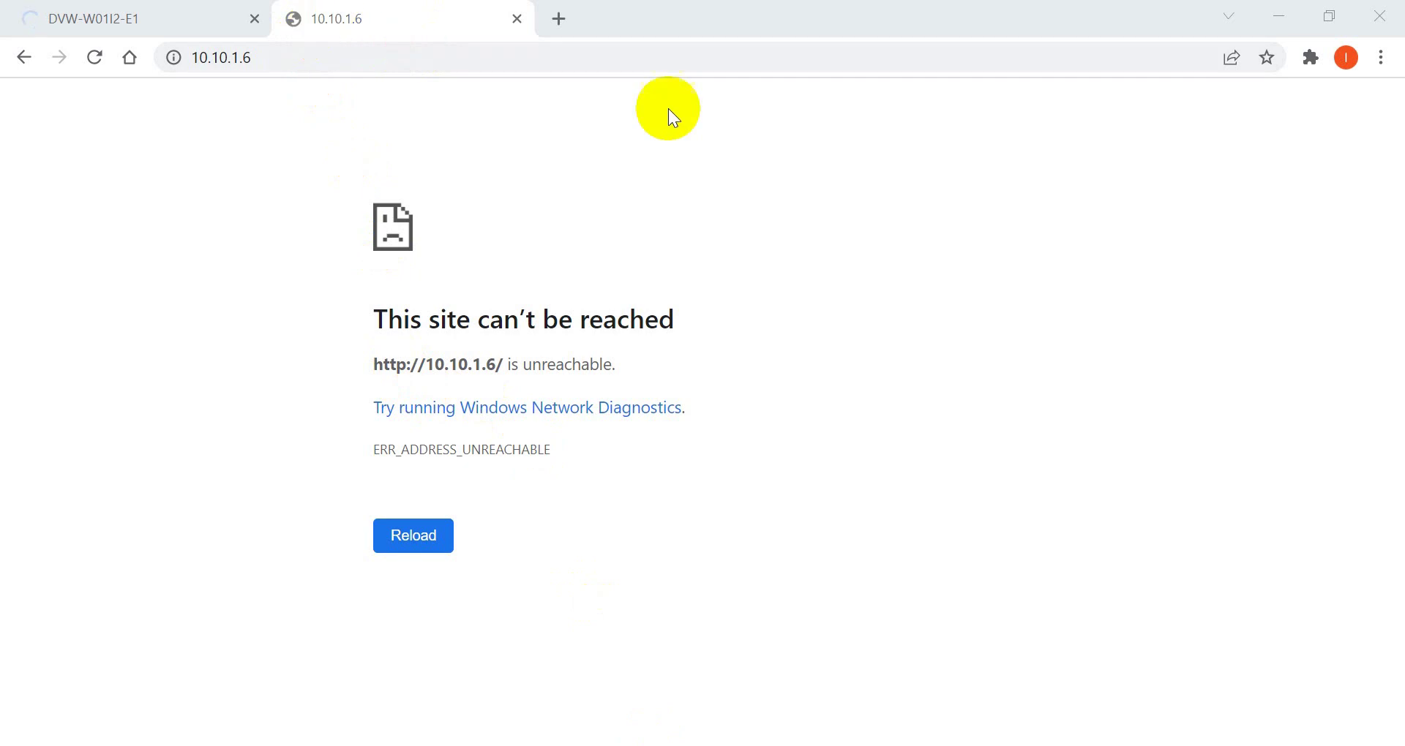
Step: Set Ethernet 13's IPv4 address from 192.168.x to 10.10.1.15, save, and return to the browser
{"action": "key", "text": "alt+Tab"}
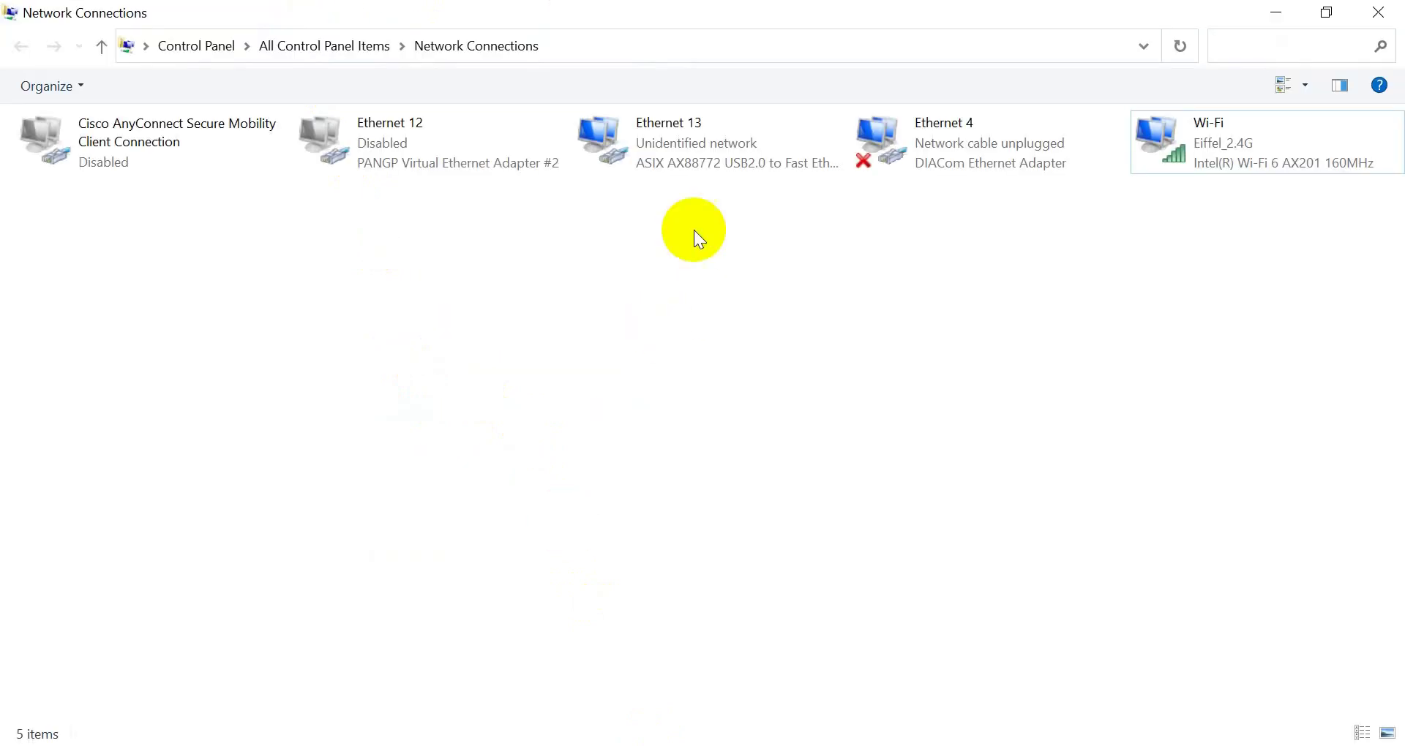
{"action": "left_click", "coordinate": [666, 135]}
{"action": "right_click", "coordinate": [666, 139]}
{"action": "left_click", "coordinate": [551, 349]}
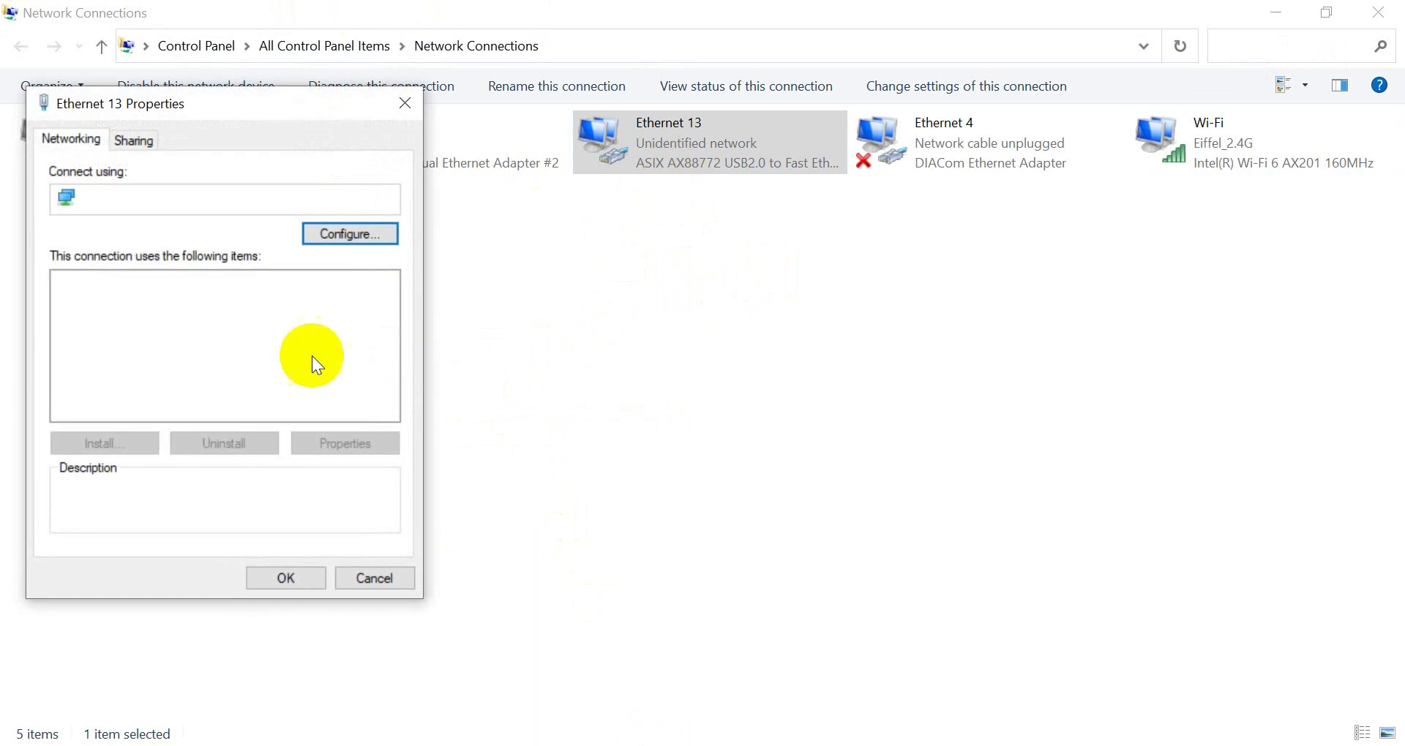
{"action": "double_click", "coordinate": [242, 376]}
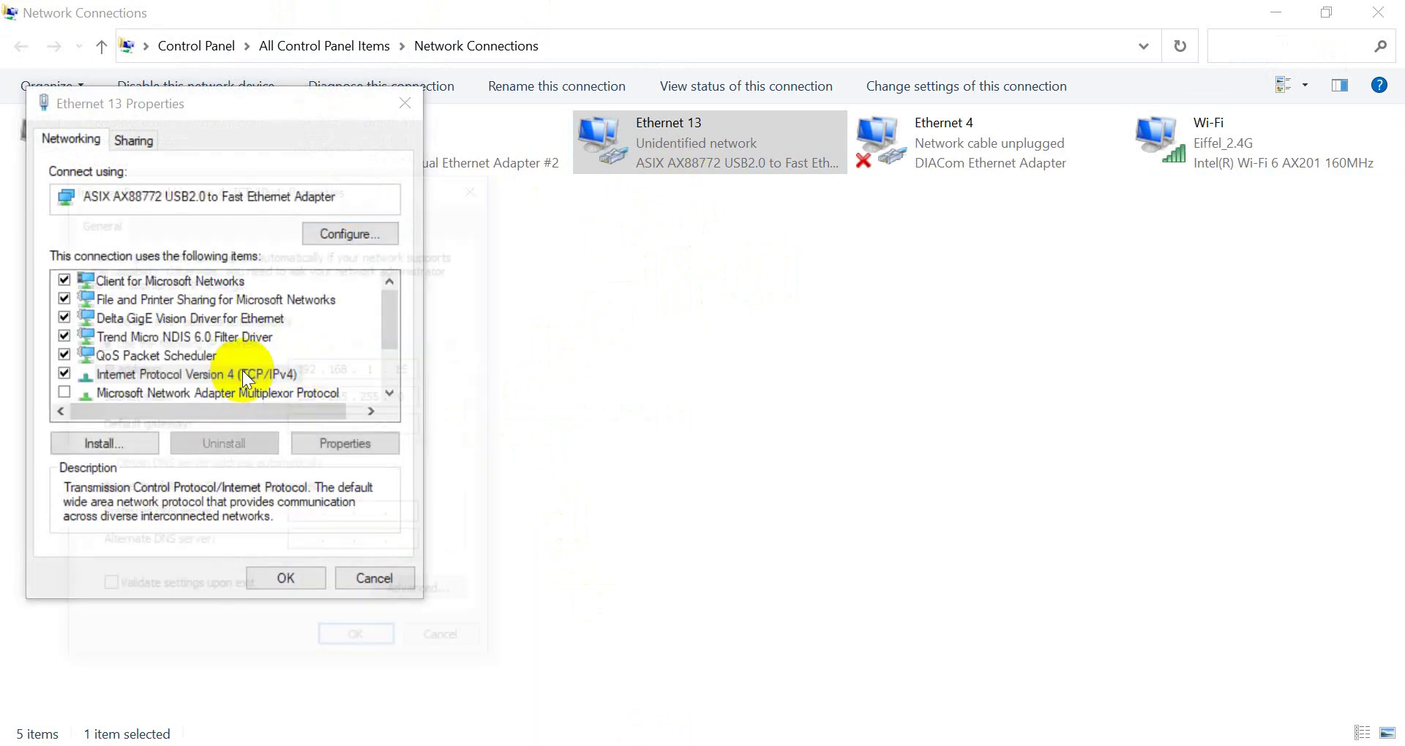
{"action": "double_click", "coordinate": [322, 374]}
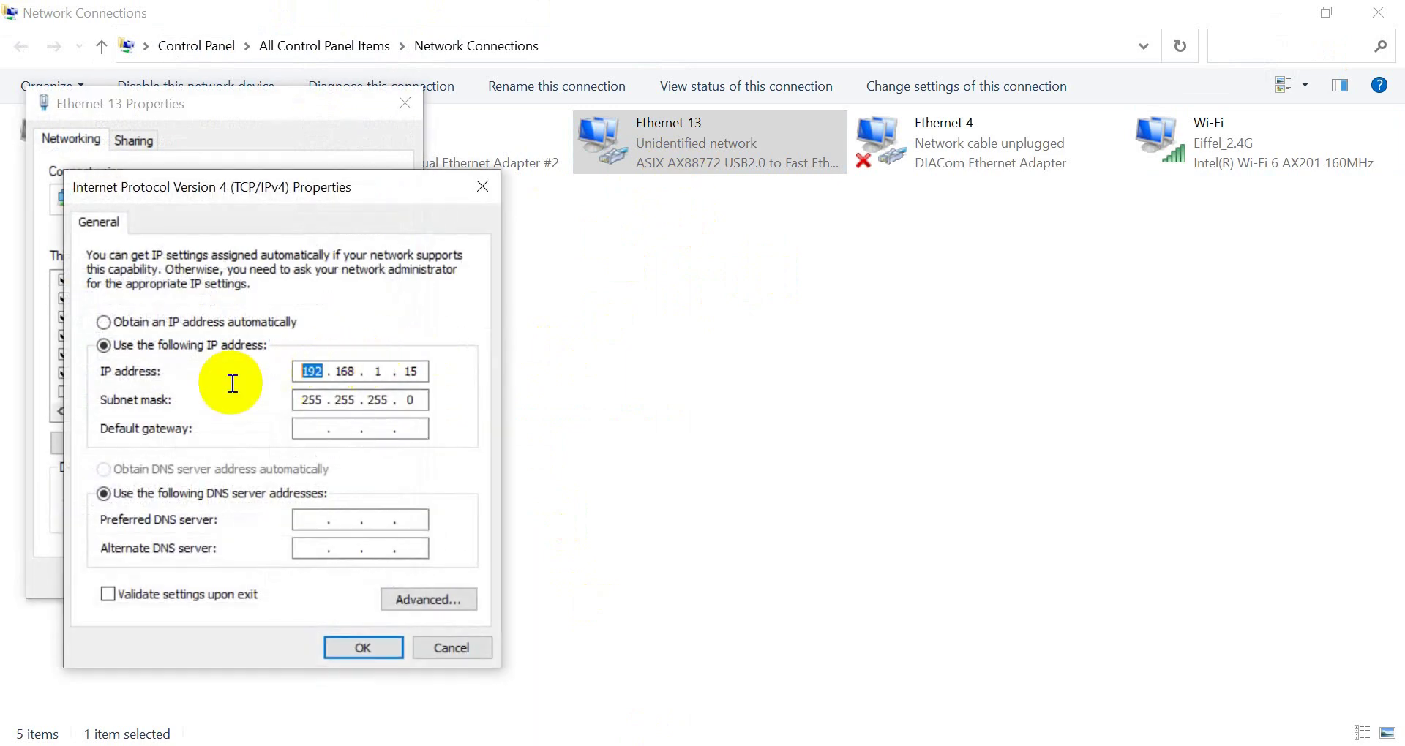
{"action": "type", "text": "1"}
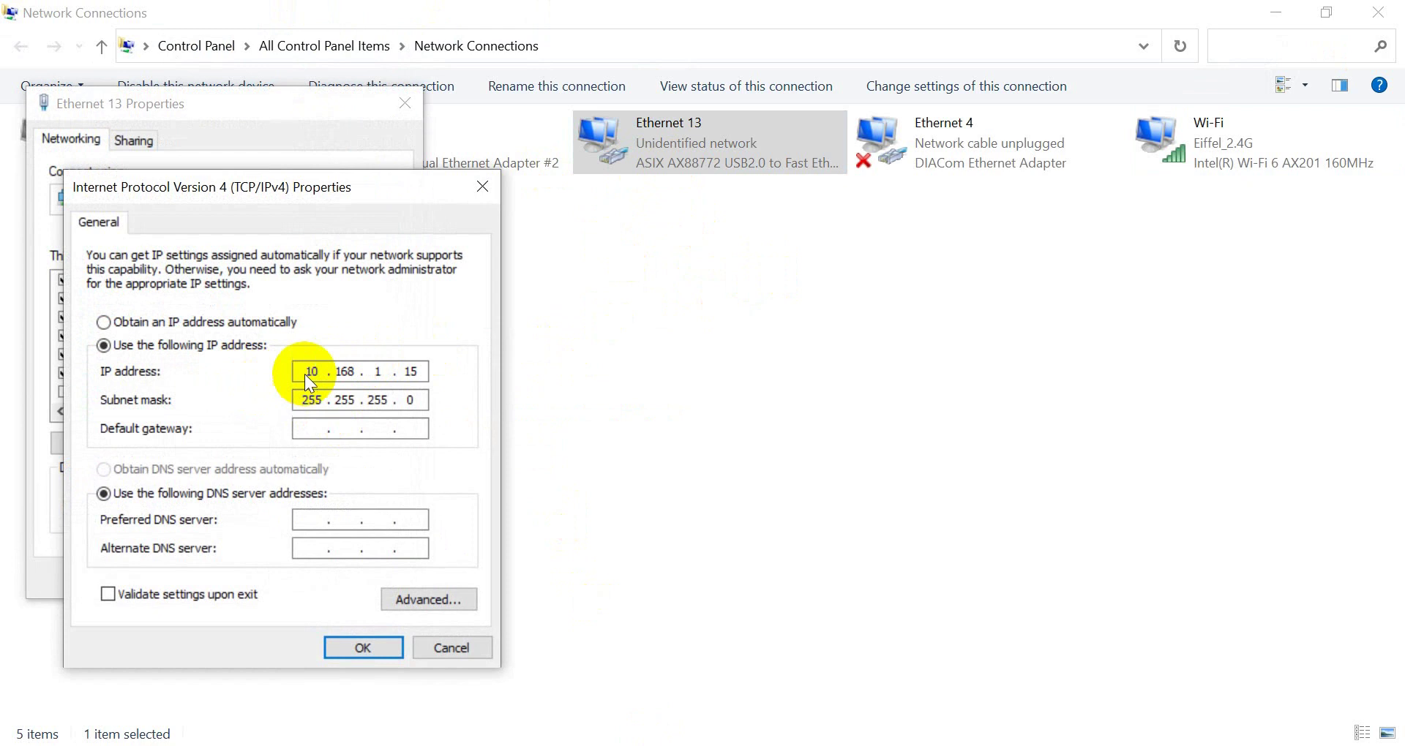
{"action": "double_click", "coordinate": [337, 374]}
{"action": "type", "text": "1"}
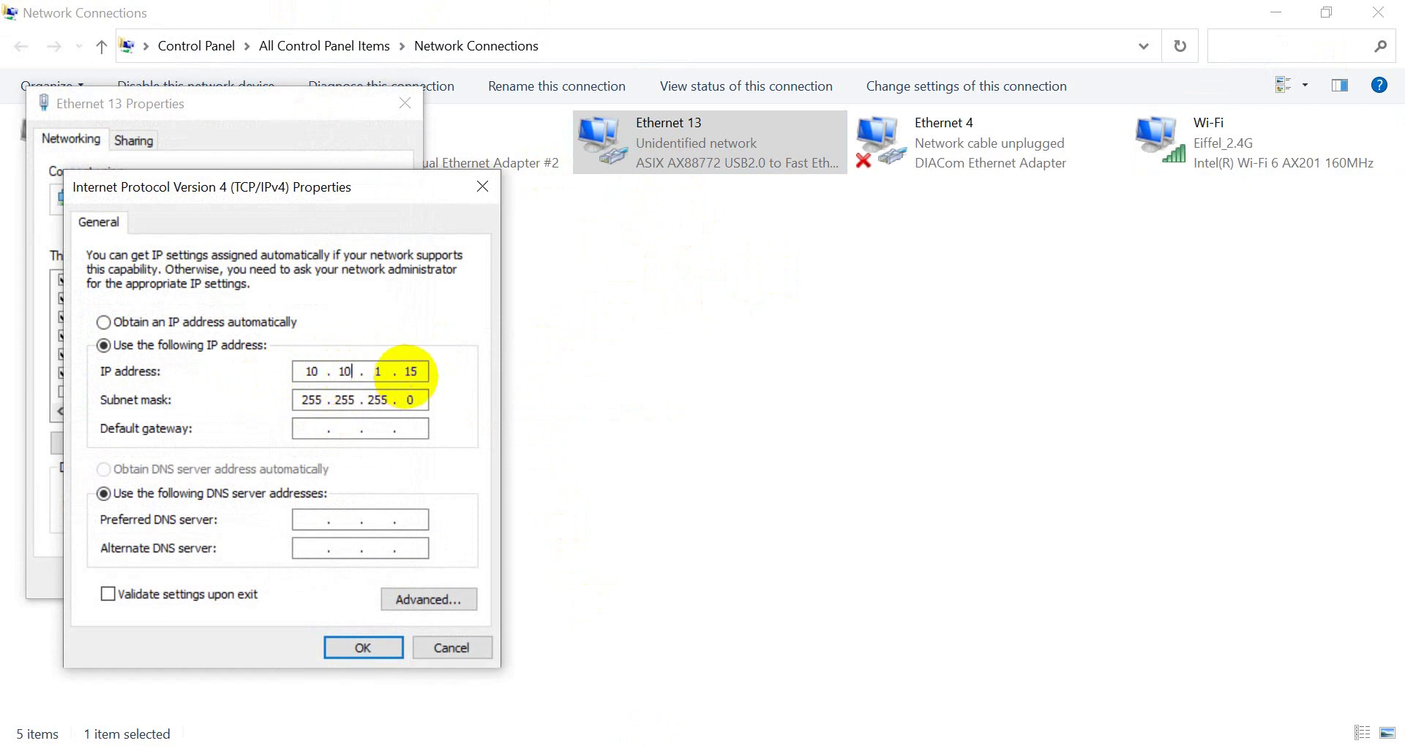
{"action": "left_click", "coordinate": [362, 643]}
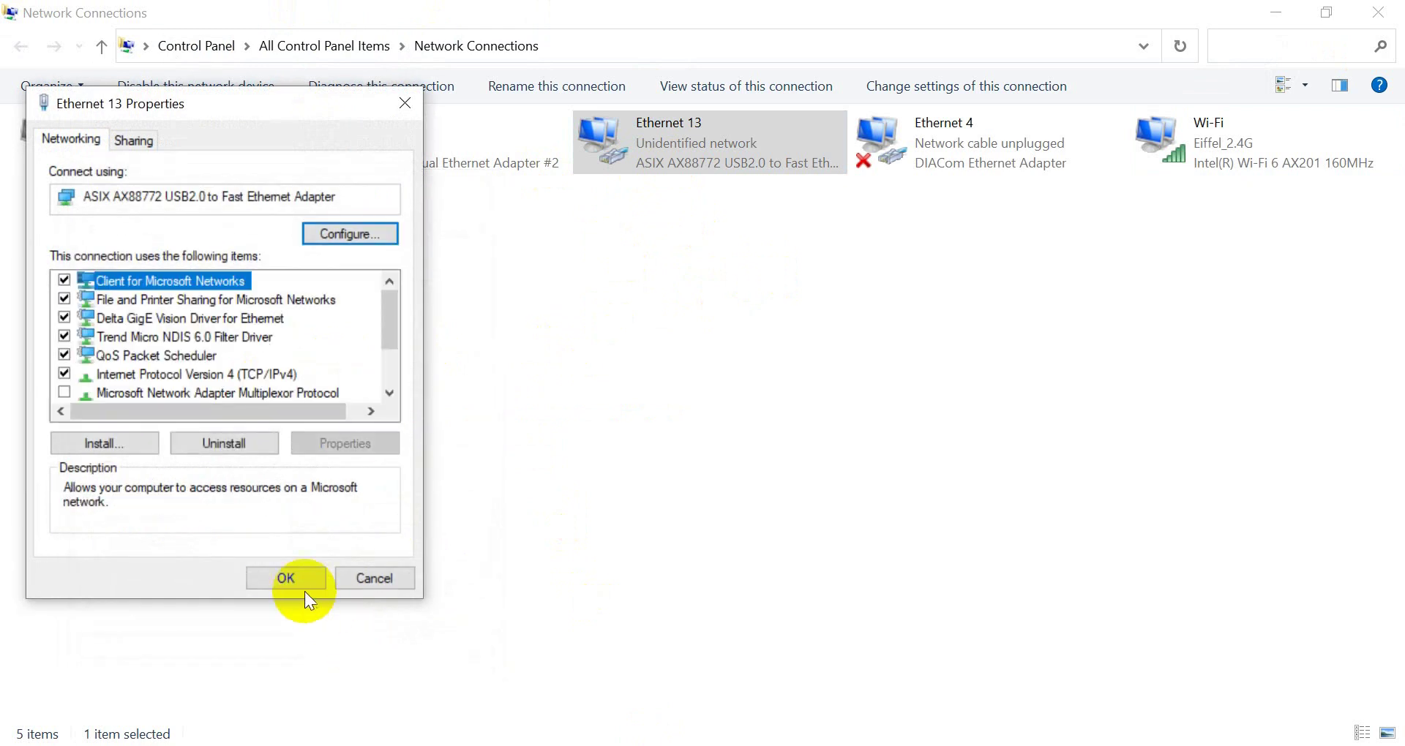
{"action": "left_click", "coordinate": [292, 578]}
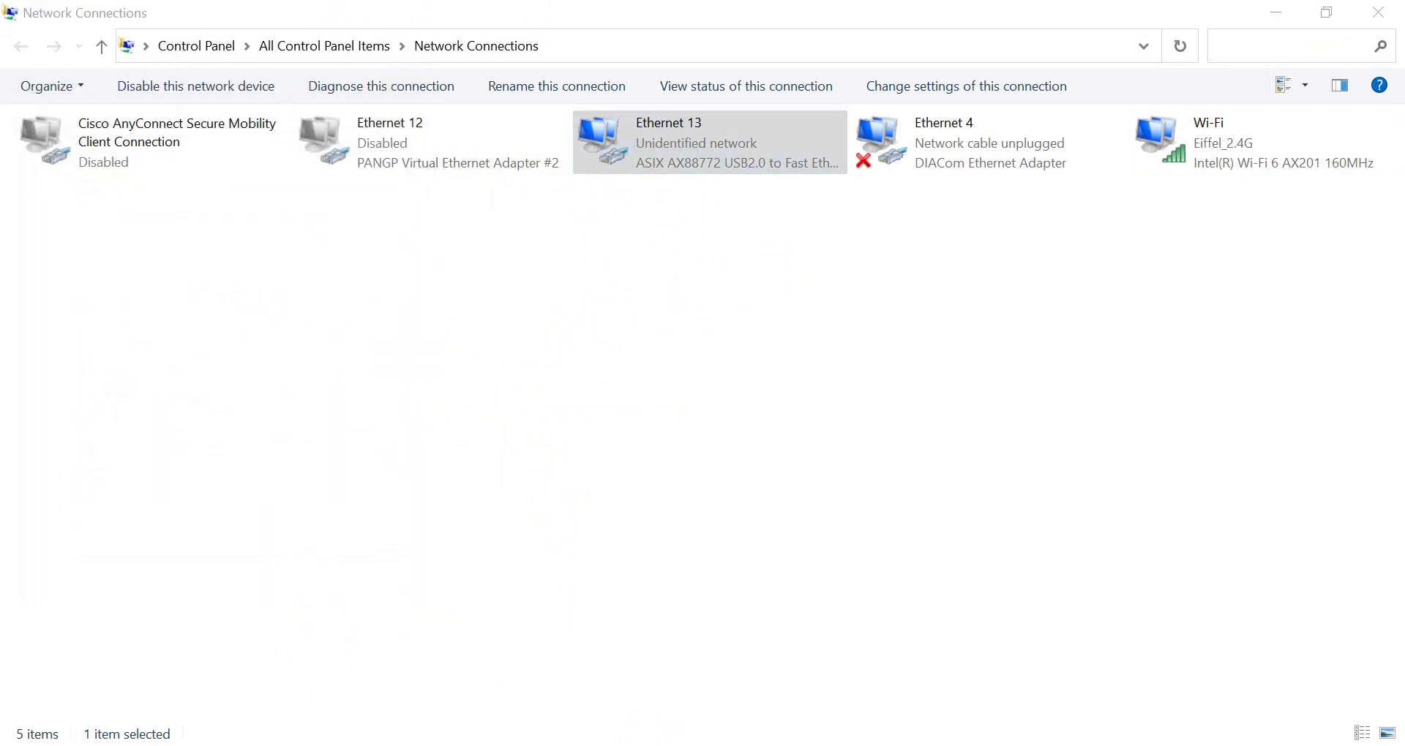
{"action": "key", "text": "alt+Tab"}
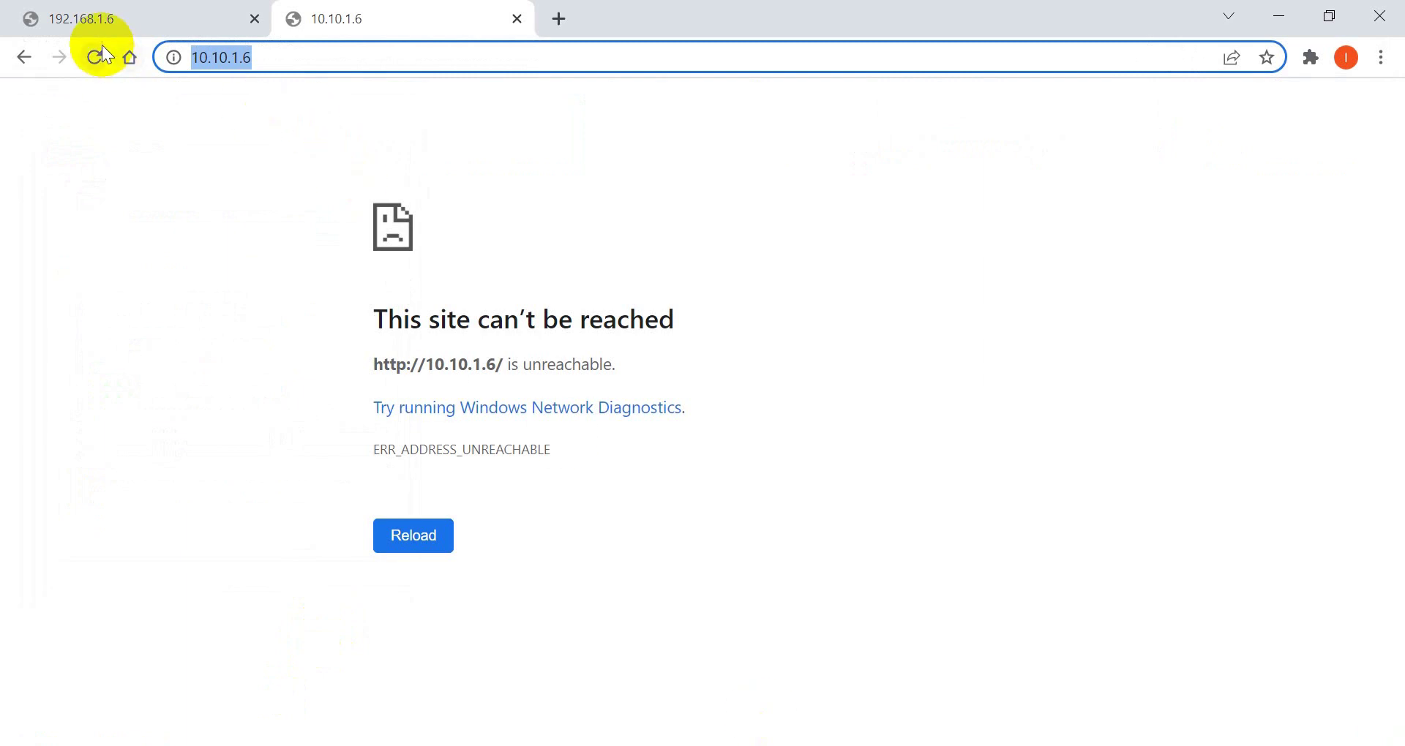
Step: Reload the page at 10.10.1.6 and log in to the access point as admin
{"action": "left_click", "coordinate": [101, 48]}
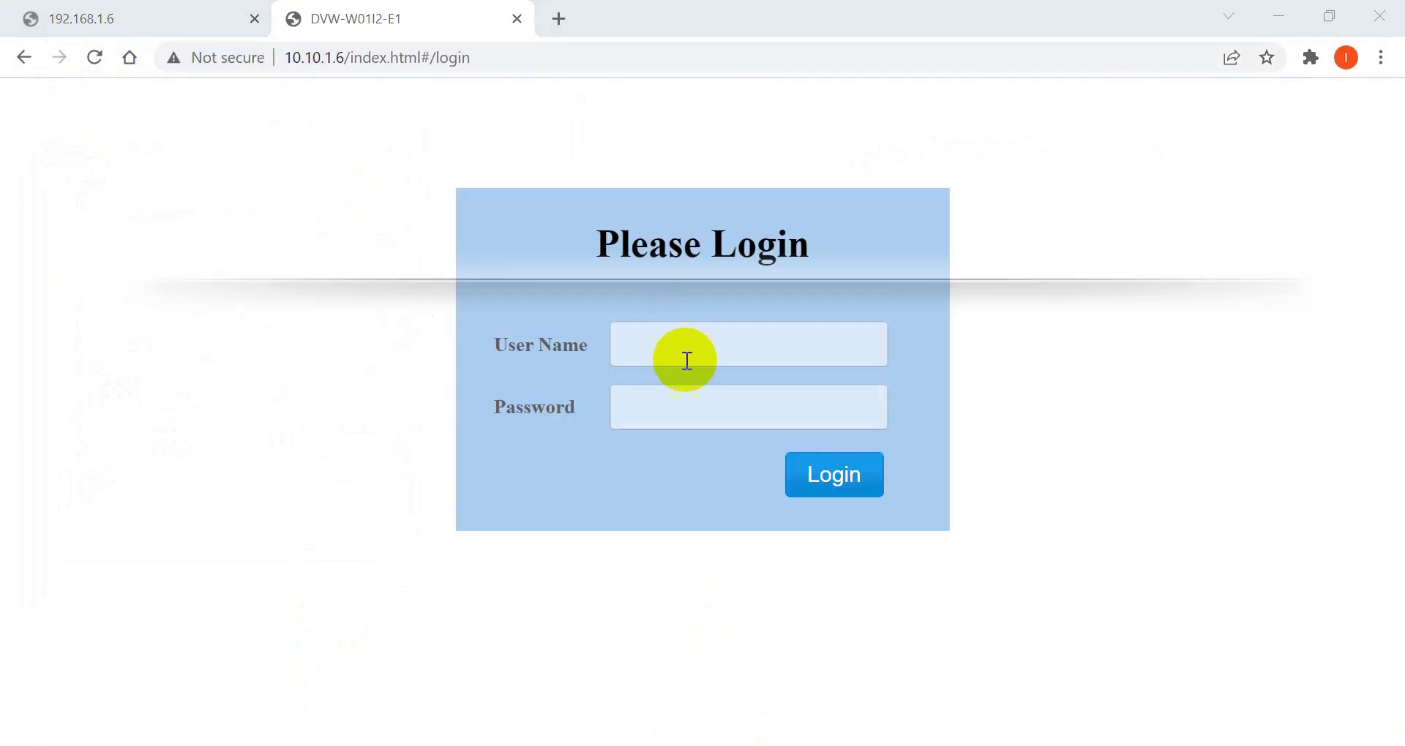
{"action": "left_click", "coordinate": [684, 351]}
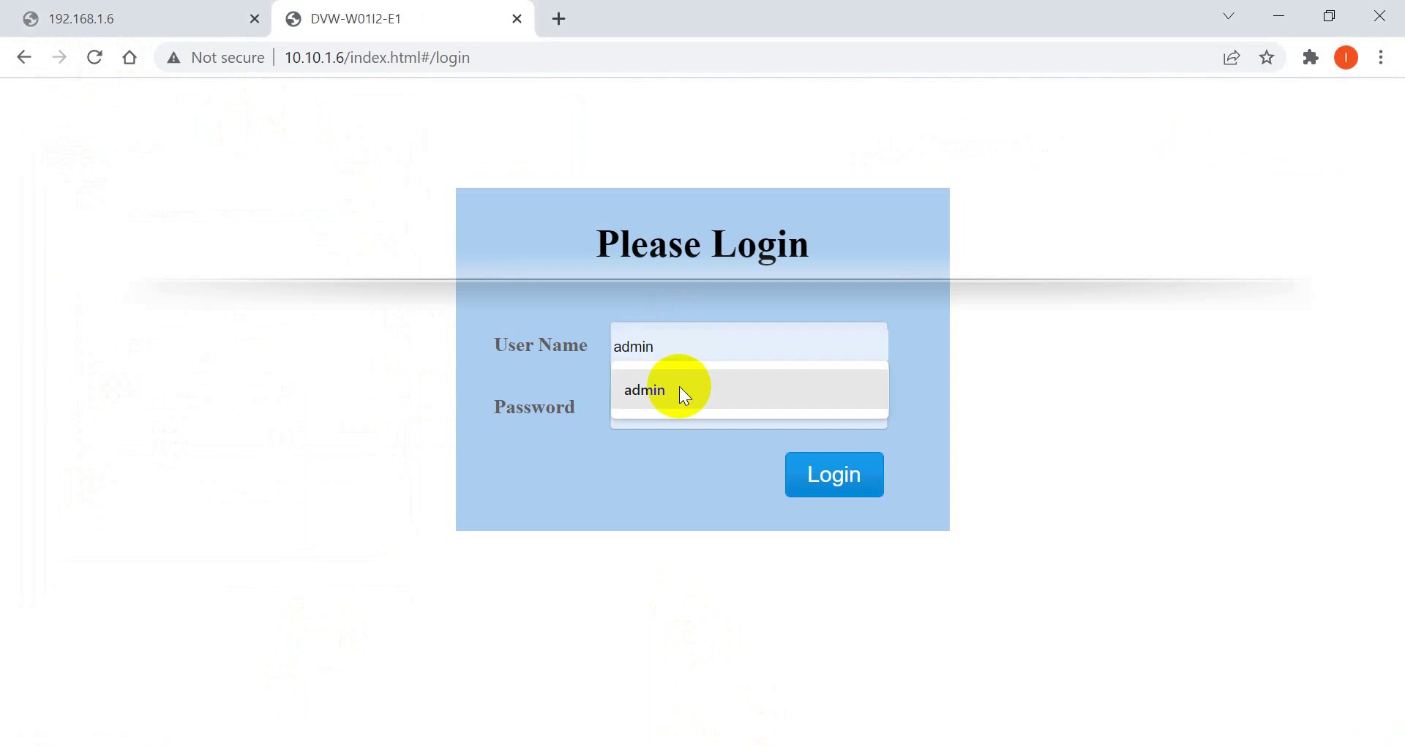
{"action": "left_click", "coordinate": [679, 388]}
{"action": "left_click", "coordinate": [677, 399]}
{"action": "type", "text": "ad"}
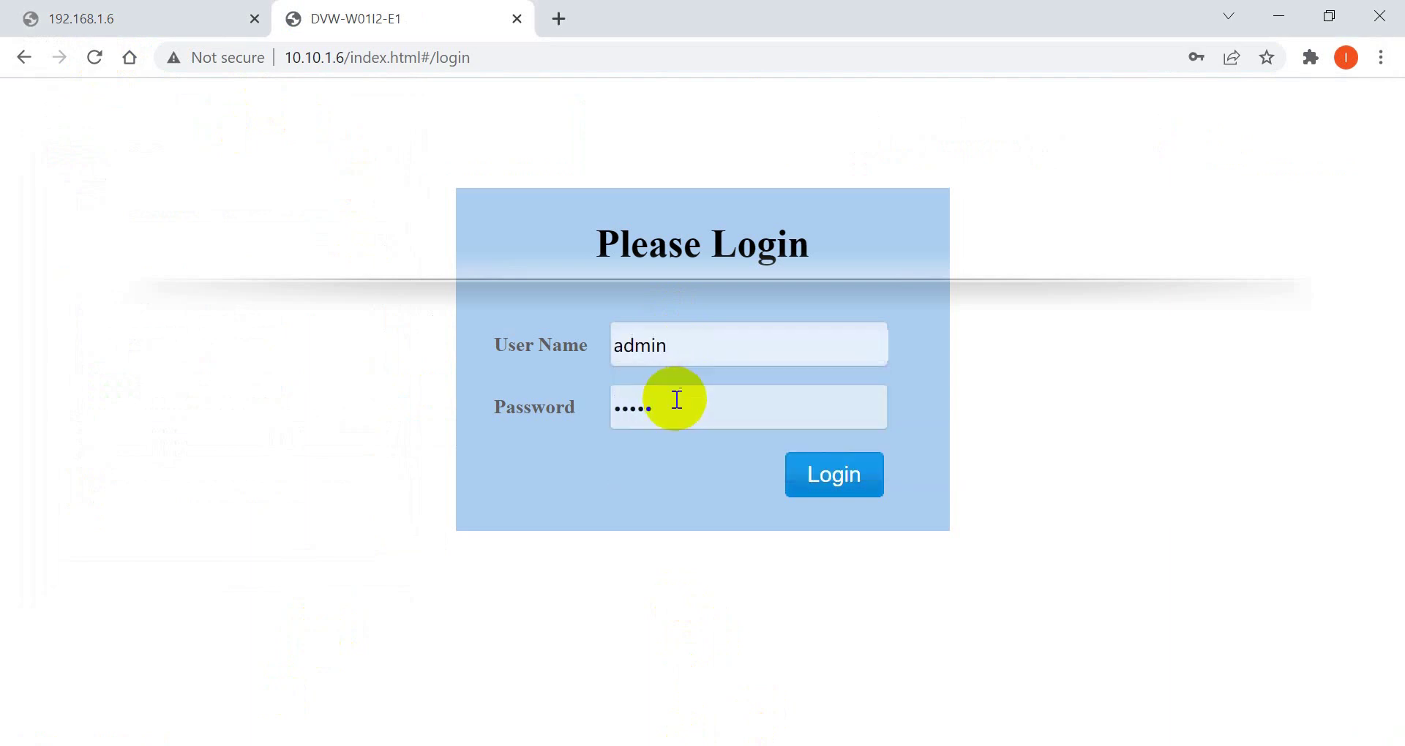
{"action": "key", "text": "Return"}
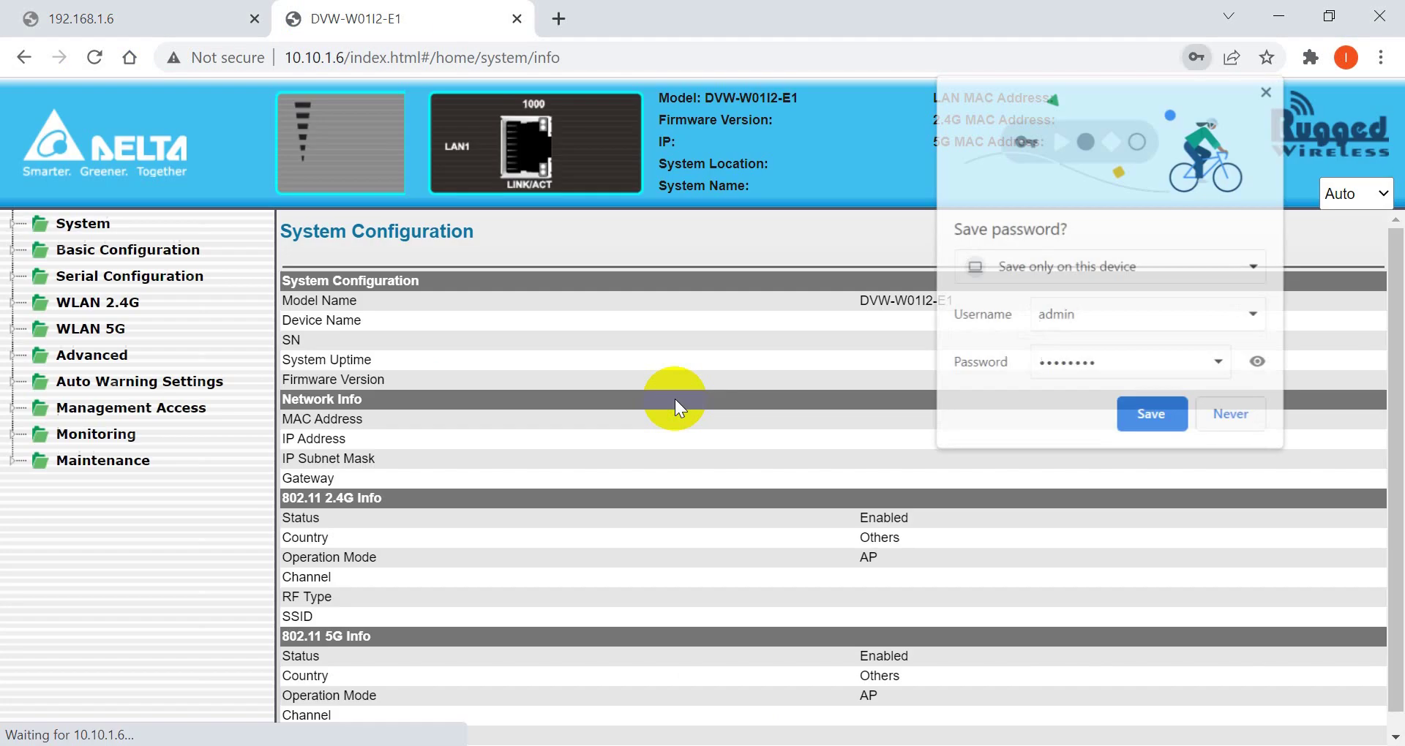
{"action": "left_click", "coordinate": [901, 370]}
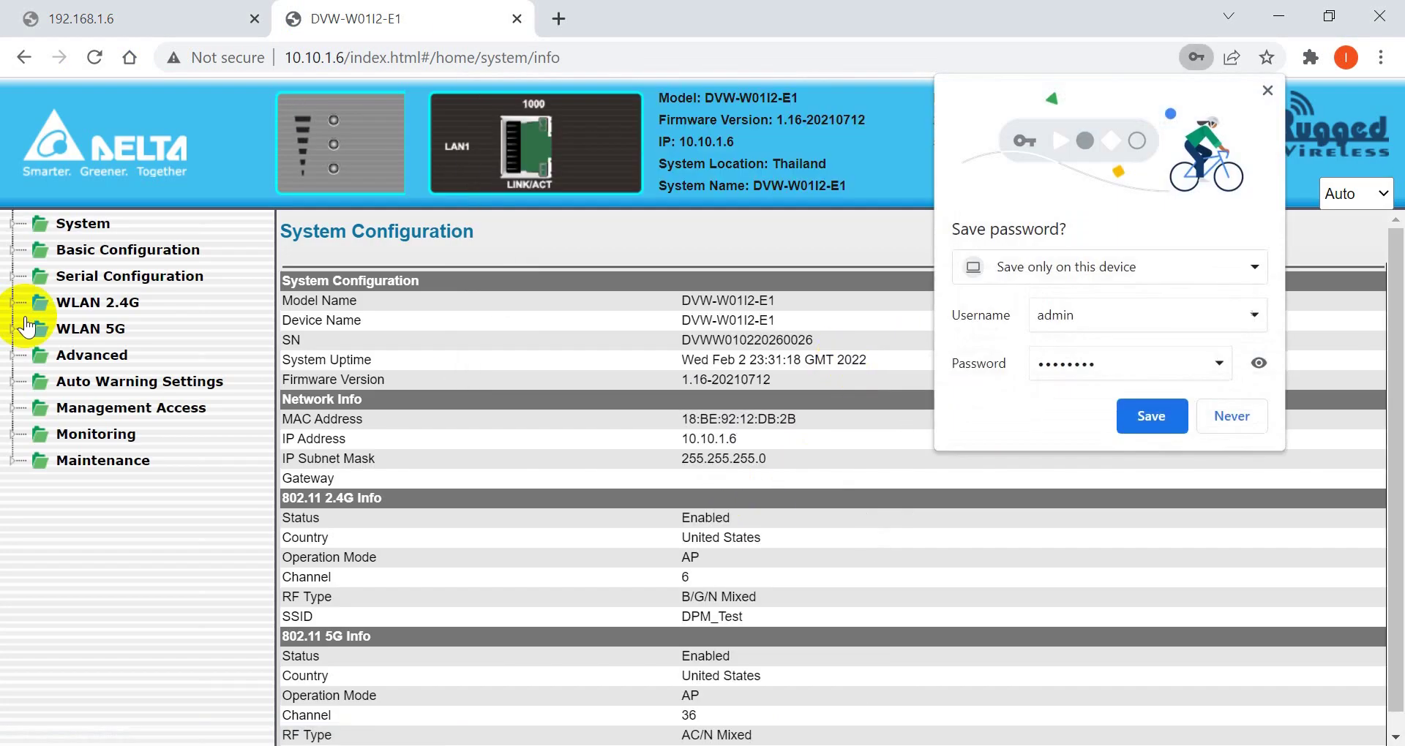
Step: Open the access point's Network Configuration page and dismiss Chrome's save-password prompt
{"action": "left_click", "coordinate": [94, 249]}
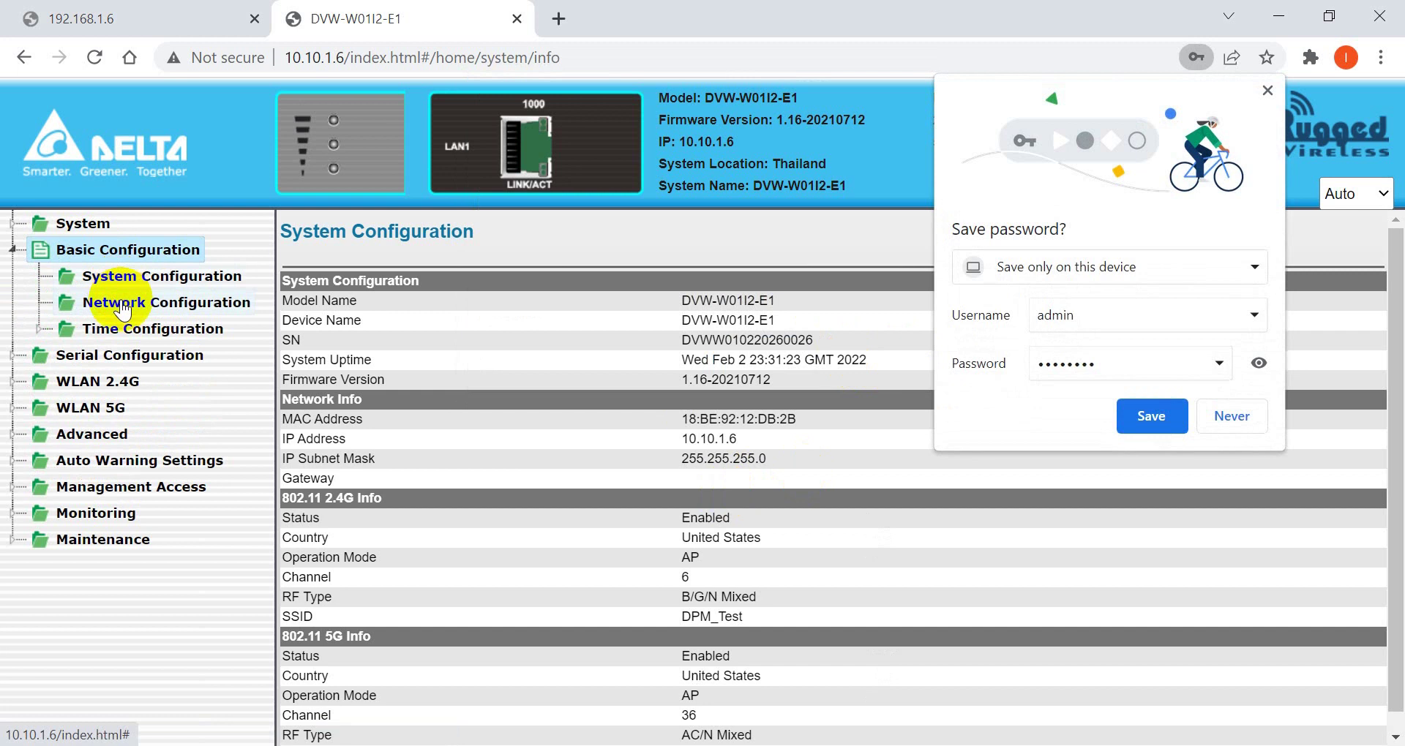
{"action": "left_click", "coordinate": [122, 308]}
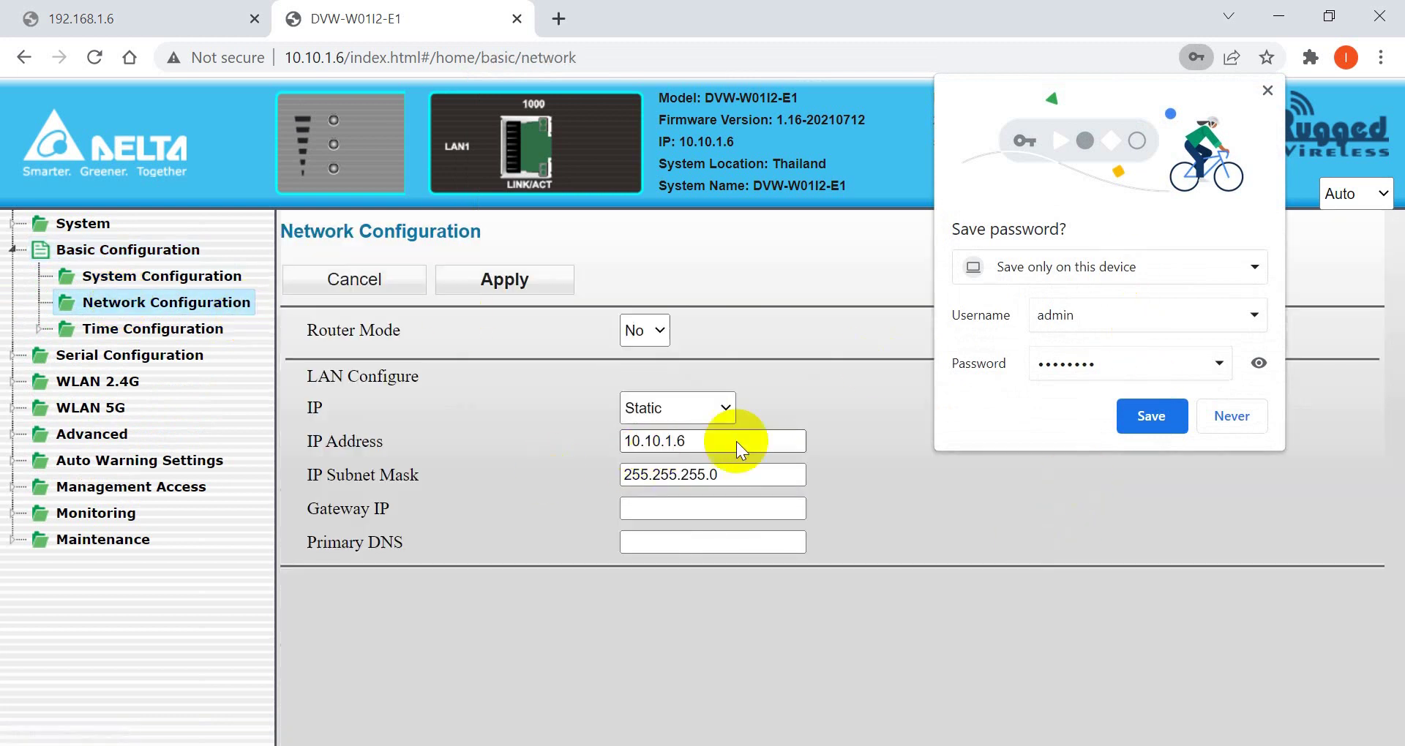
{"action": "left_click", "coordinate": [1268, 91]}
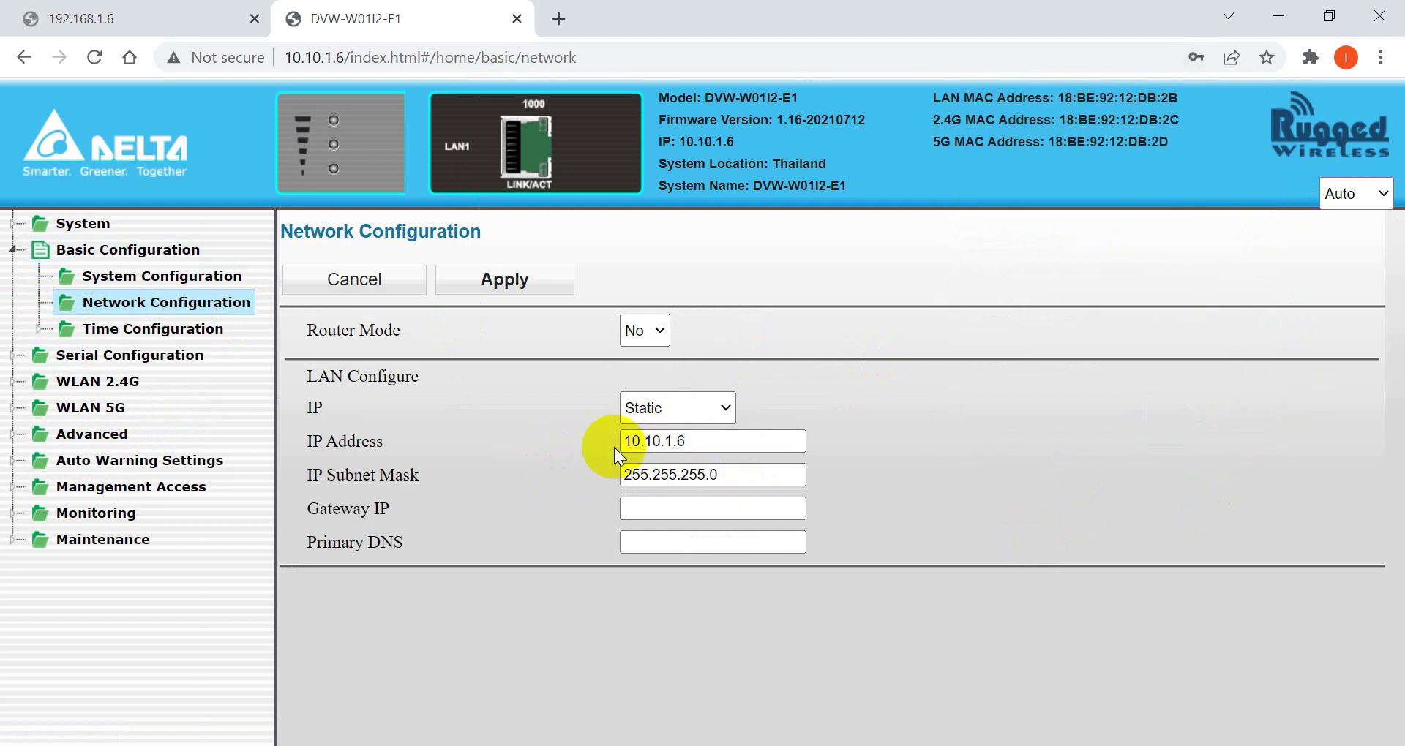
Step: Open WLAN 2.4G Basic Configuration showing SSID DPM_Test and connect the laptop to DPM_Test
{"action": "left_click", "coordinate": [91, 381]}
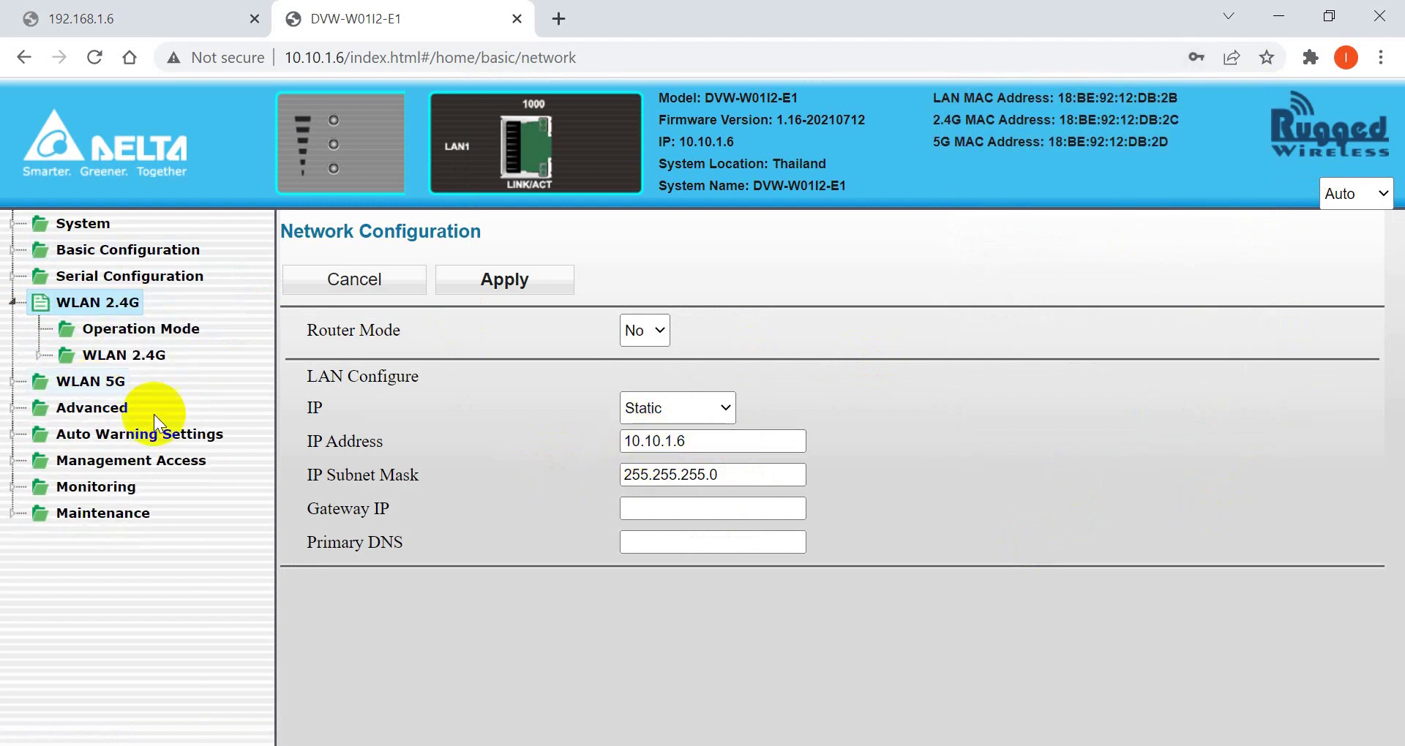
{"action": "left_click", "coordinate": [117, 355]}
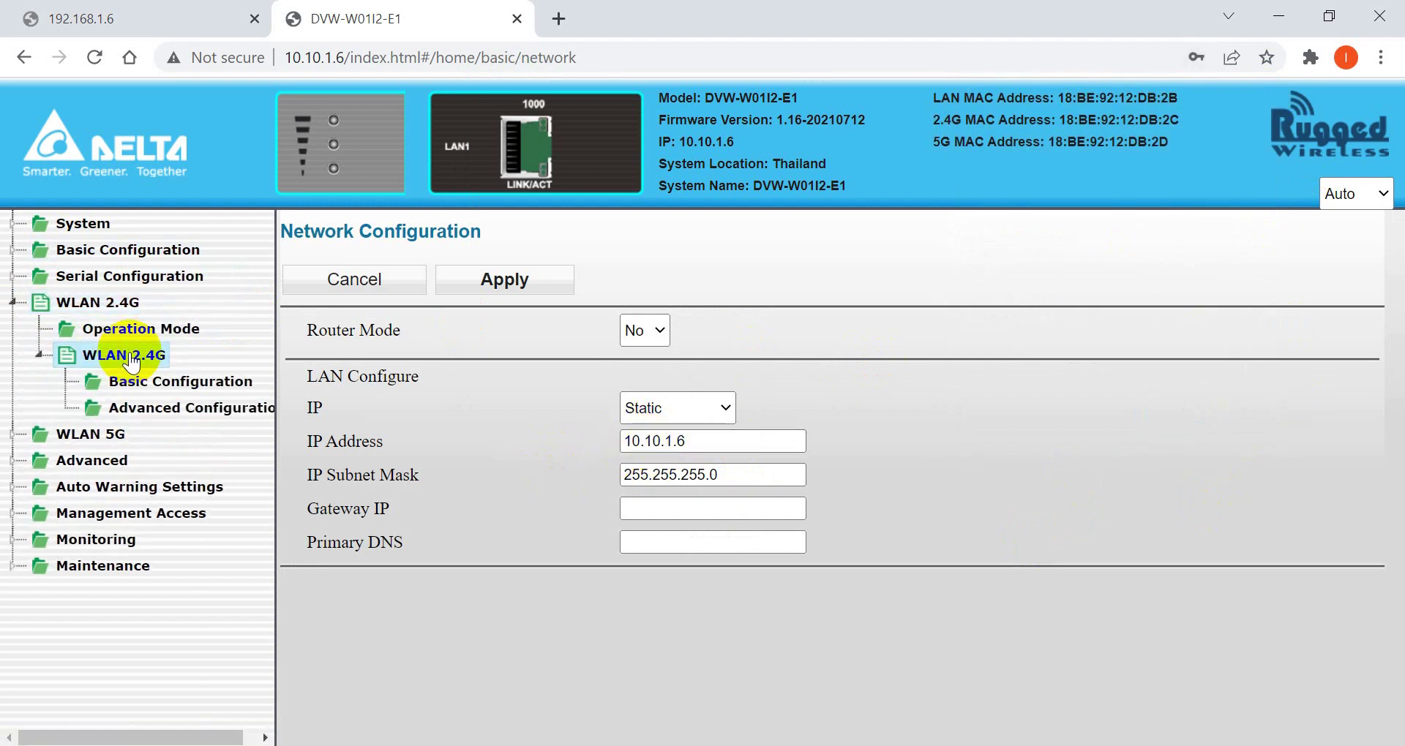
{"action": "left_click", "coordinate": [143, 381]}
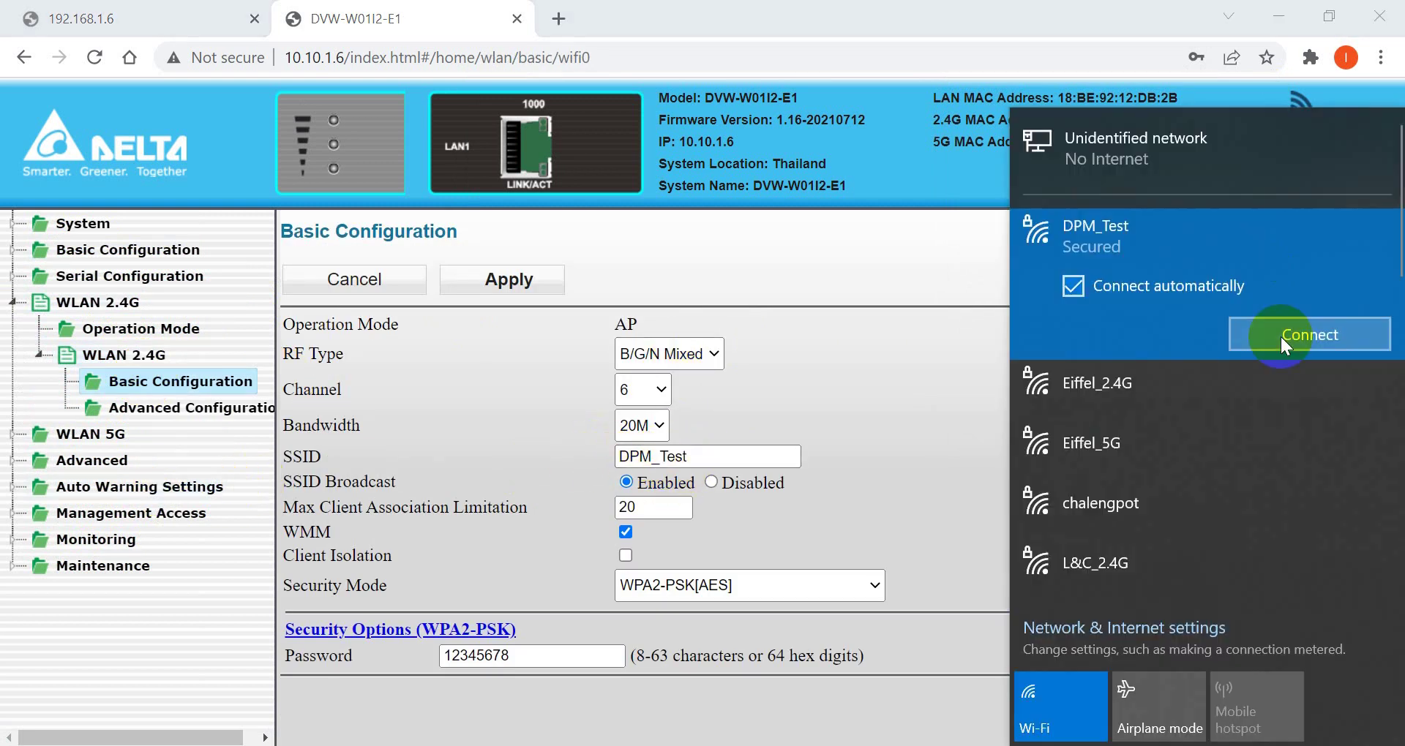
{"action": "left_click", "coordinate": [1287, 343]}
{"action": "left_click", "coordinate": [942, 361]}
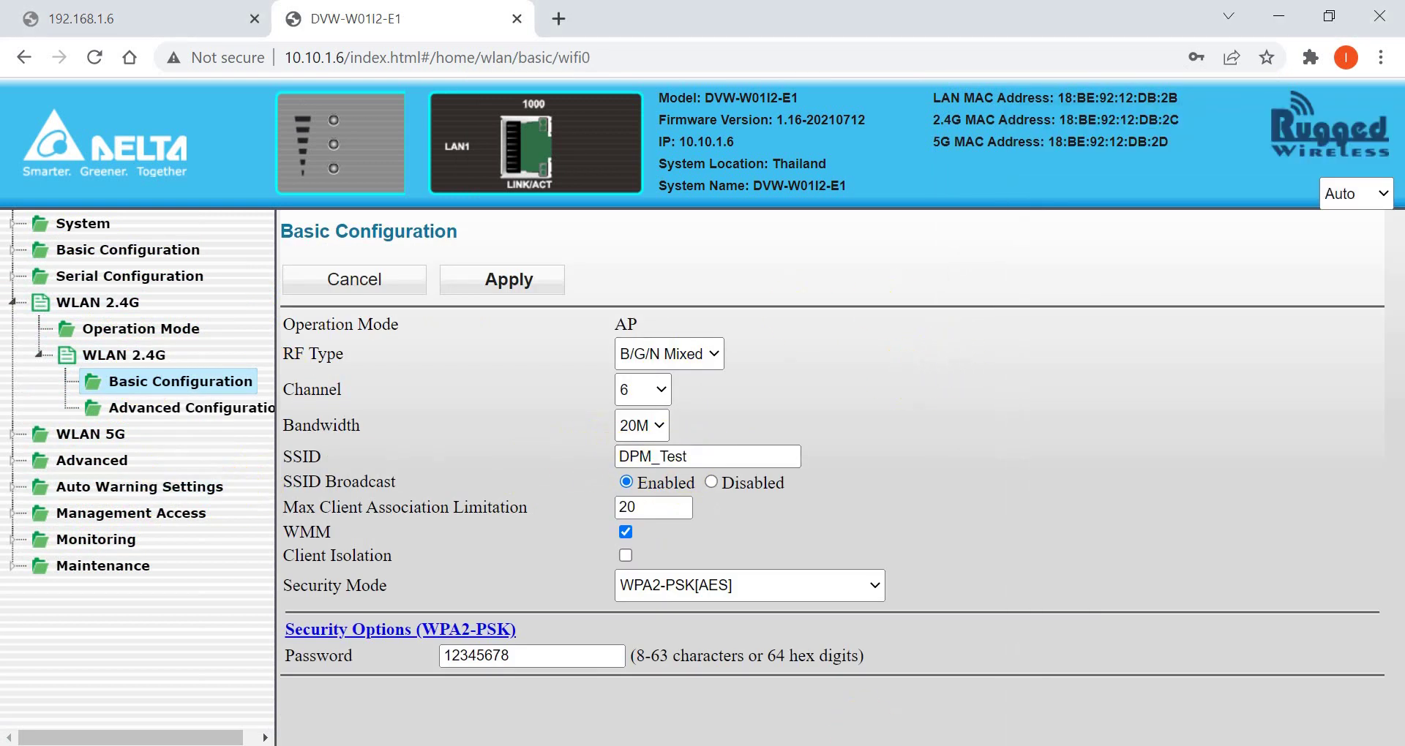
Step: Scroll the Word guide to the page-2 router and IPv4 screenshots, then return to Network Connections
{"action": "key", "text": "alt+Tab"}
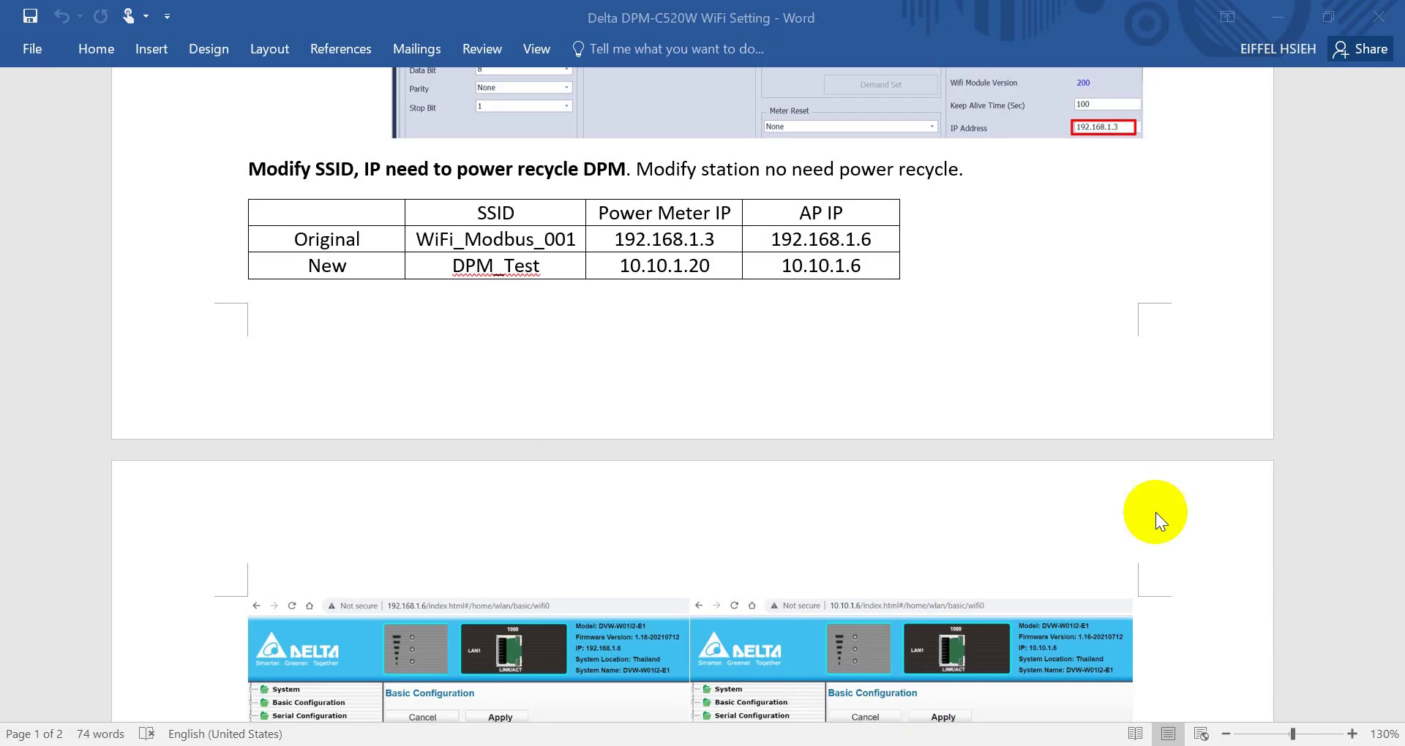
{"action": "scroll", "coordinate": [1152, 458], "scroll_direction": "down", "scroll_amount": 5}
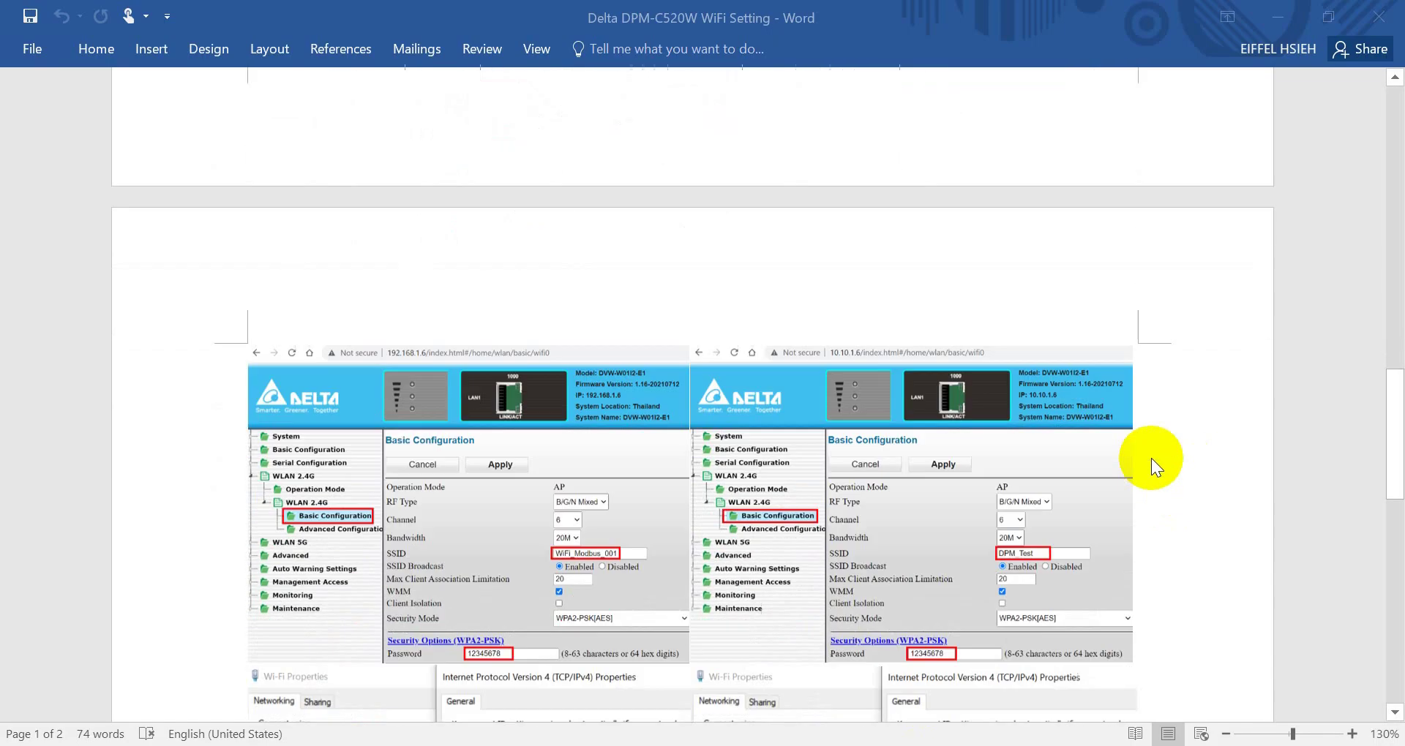
{"action": "scroll", "coordinate": [1152, 458], "scroll_direction": "down", "scroll_amount": 1}
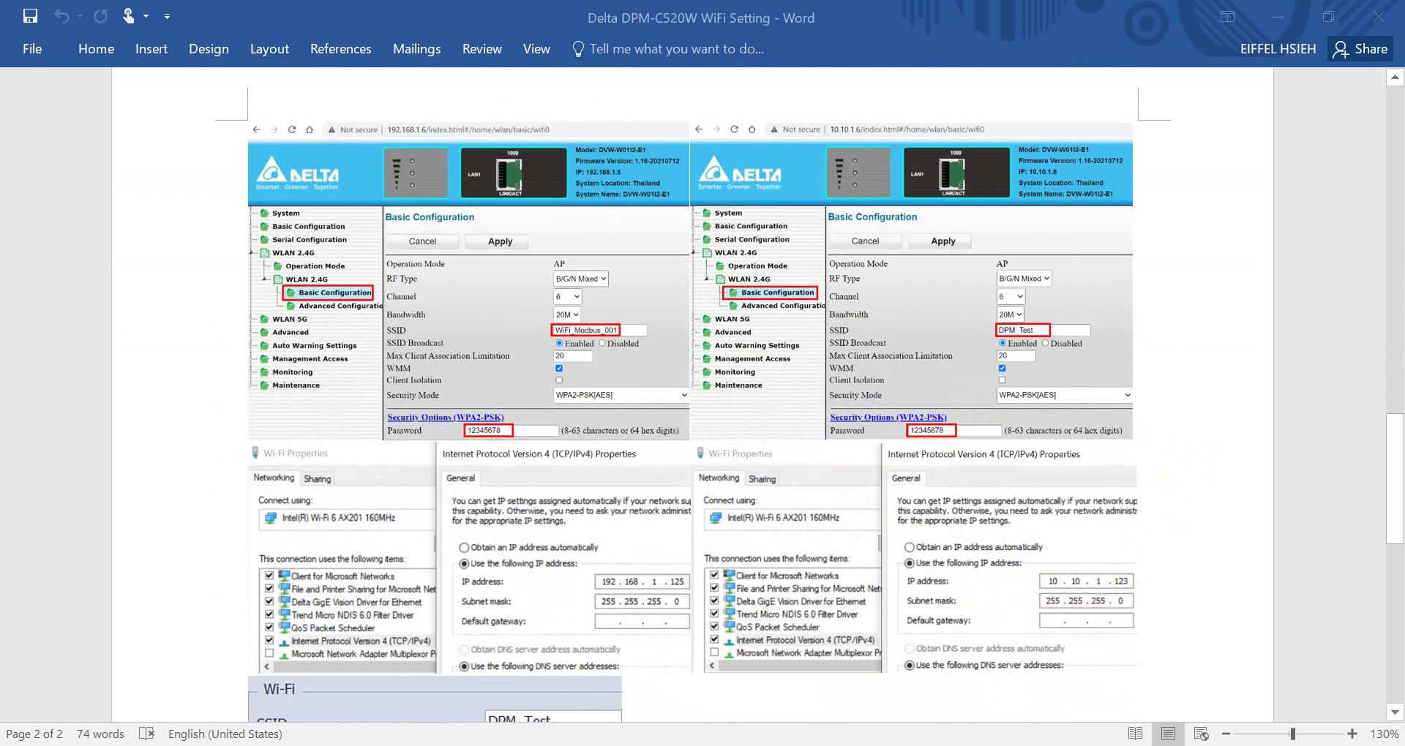
{"action": "key", "text": "alt+Tab"}
Step: Confirm the Wi-Fi adapter's static IPv4 10.10.1.222 with mask 255.255.255.0 and close its properties
{"action": "right_click", "coordinate": [1219, 136]}
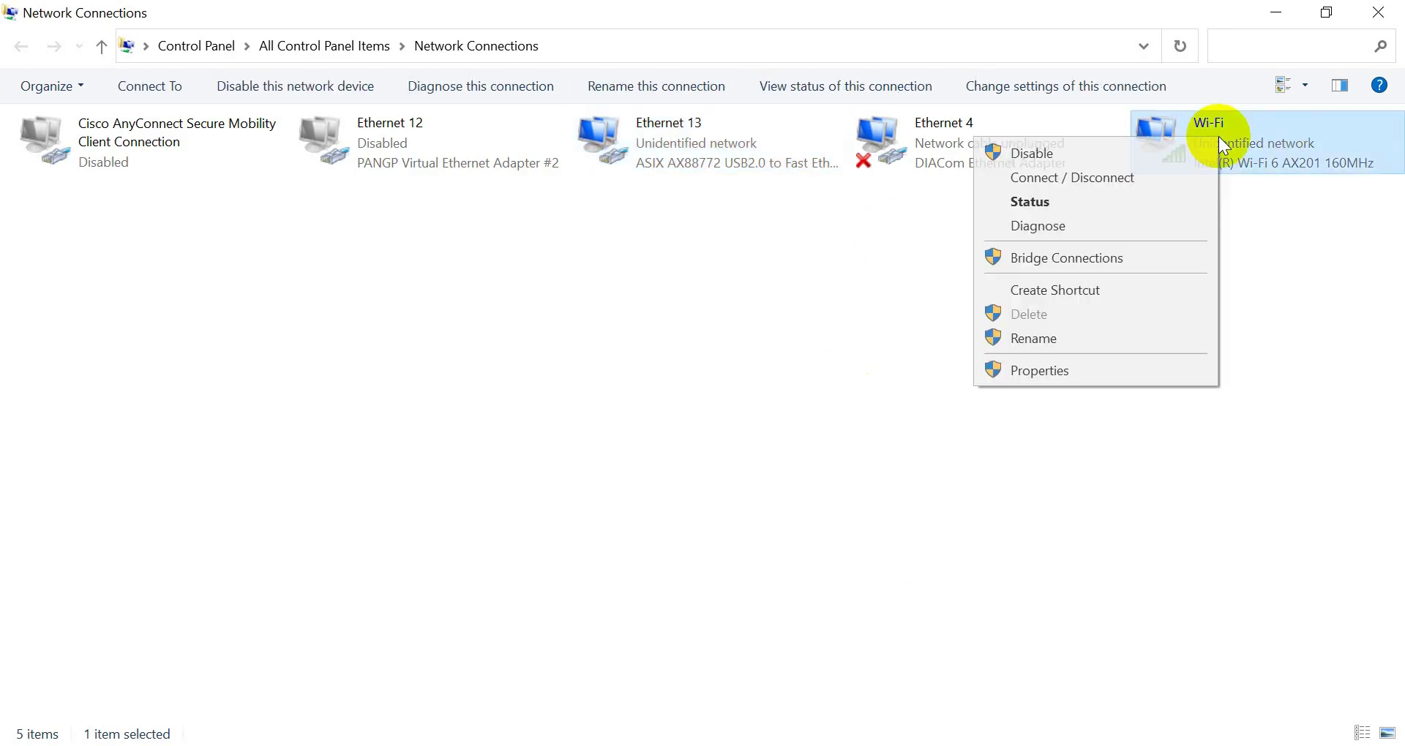
{"action": "left_click", "coordinate": [1025, 371]}
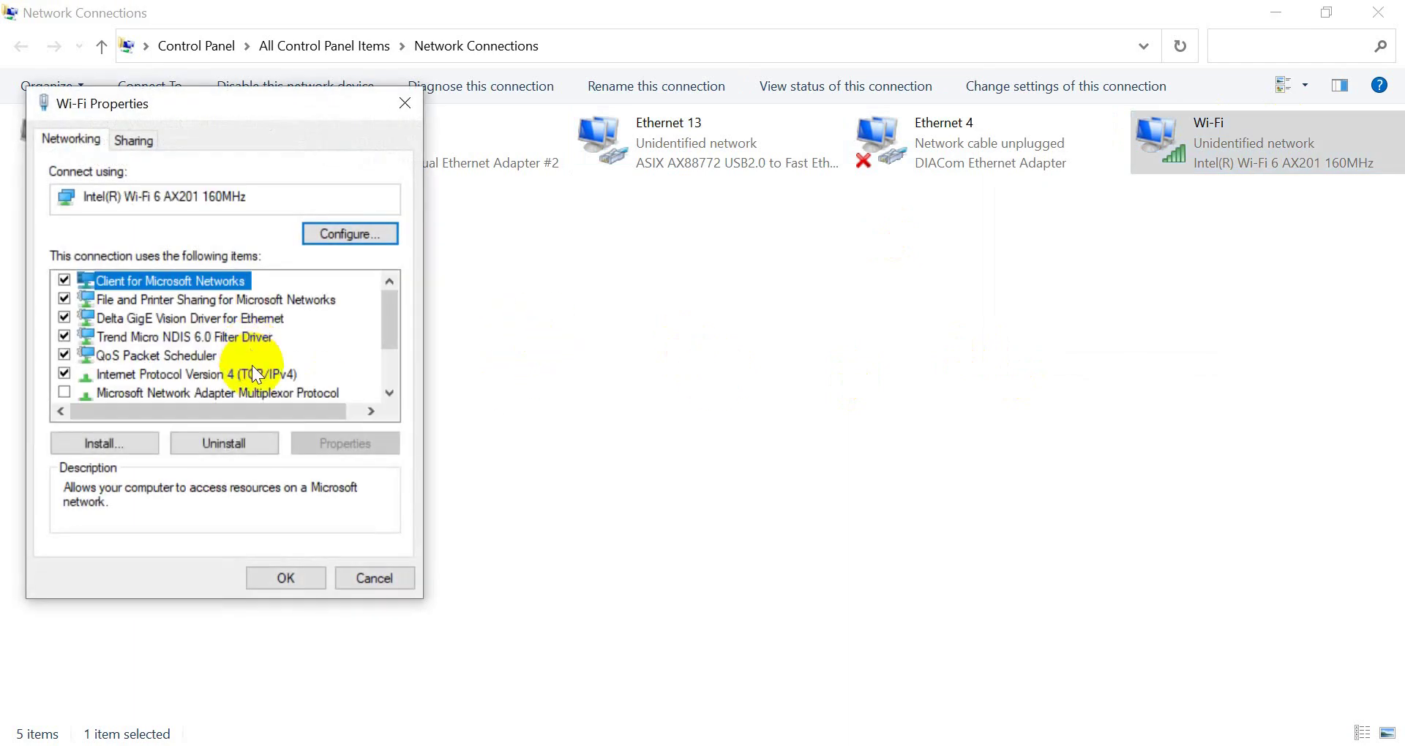
{"action": "double_click", "coordinate": [256, 374]}
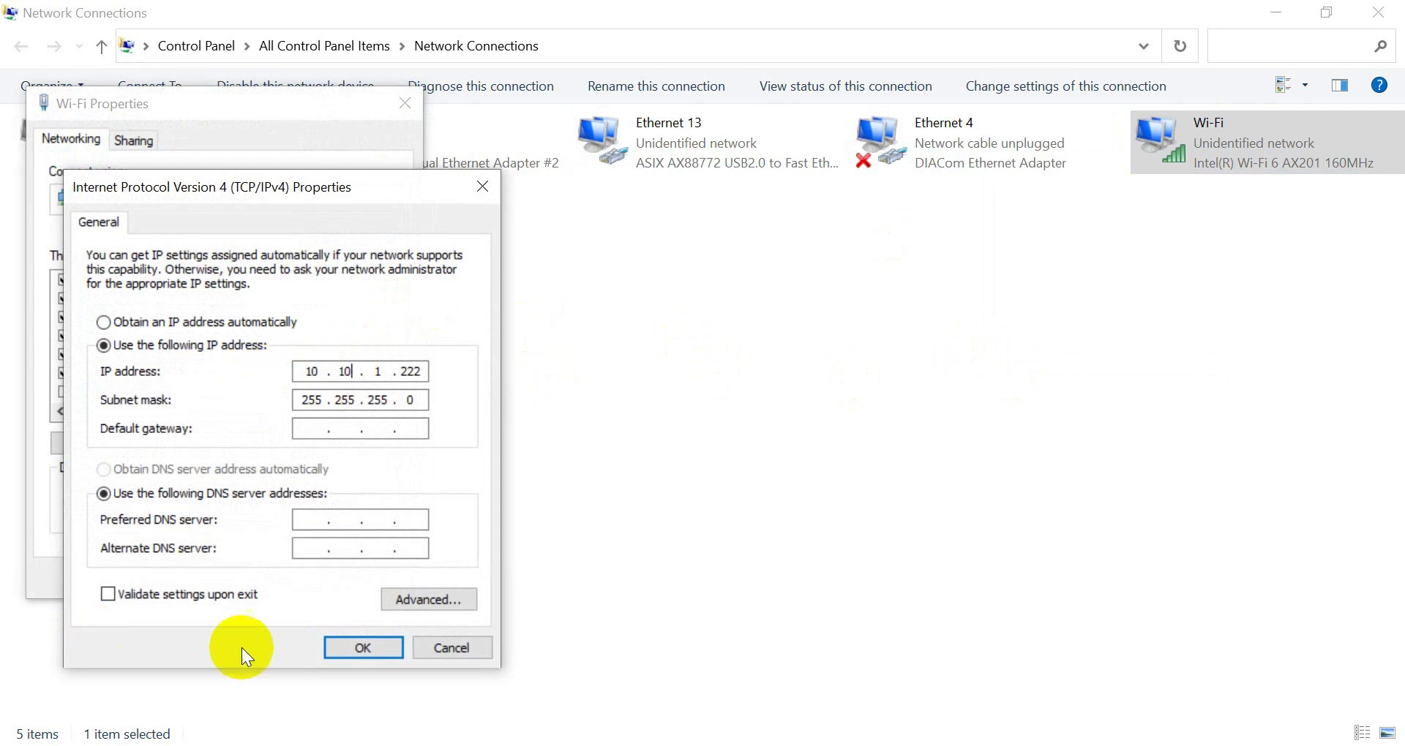
{"action": "left_click", "coordinate": [379, 649]}
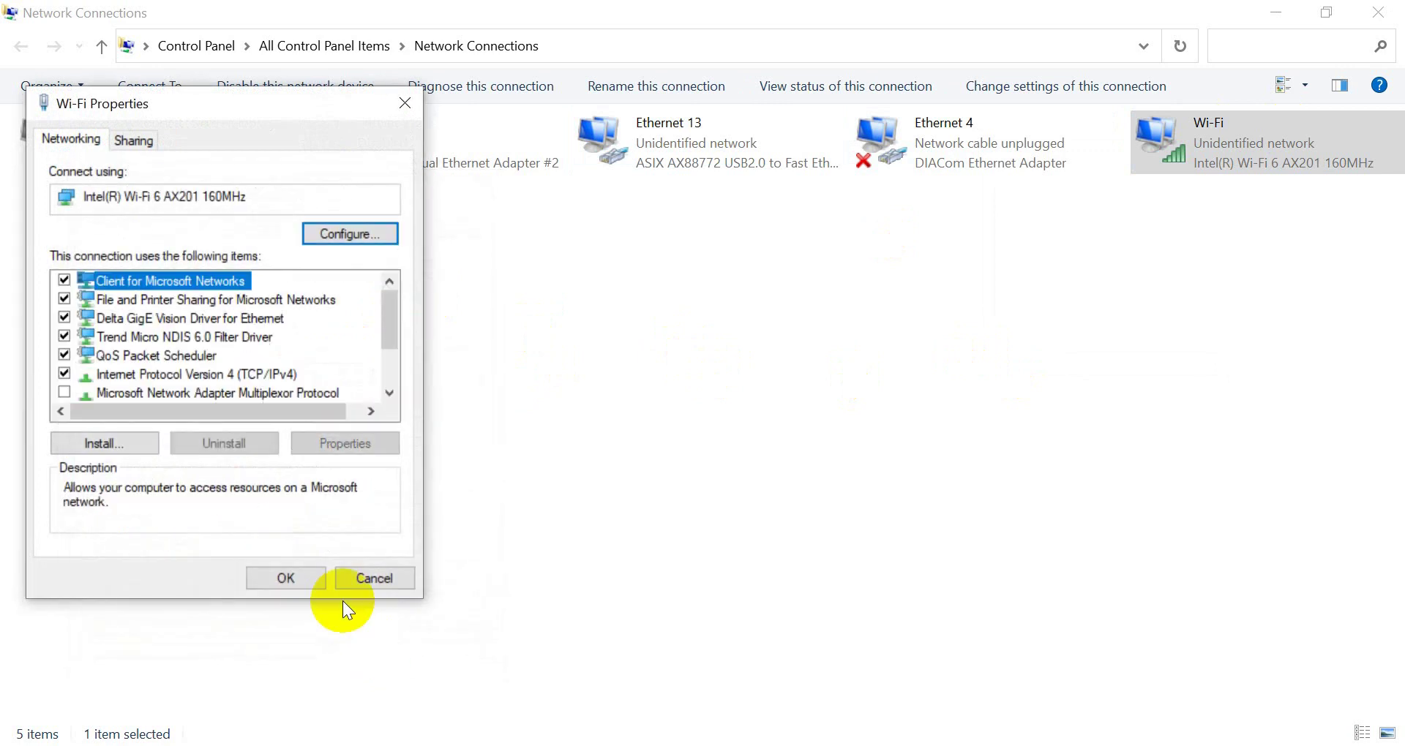
{"action": "left_click", "coordinate": [291, 585]}
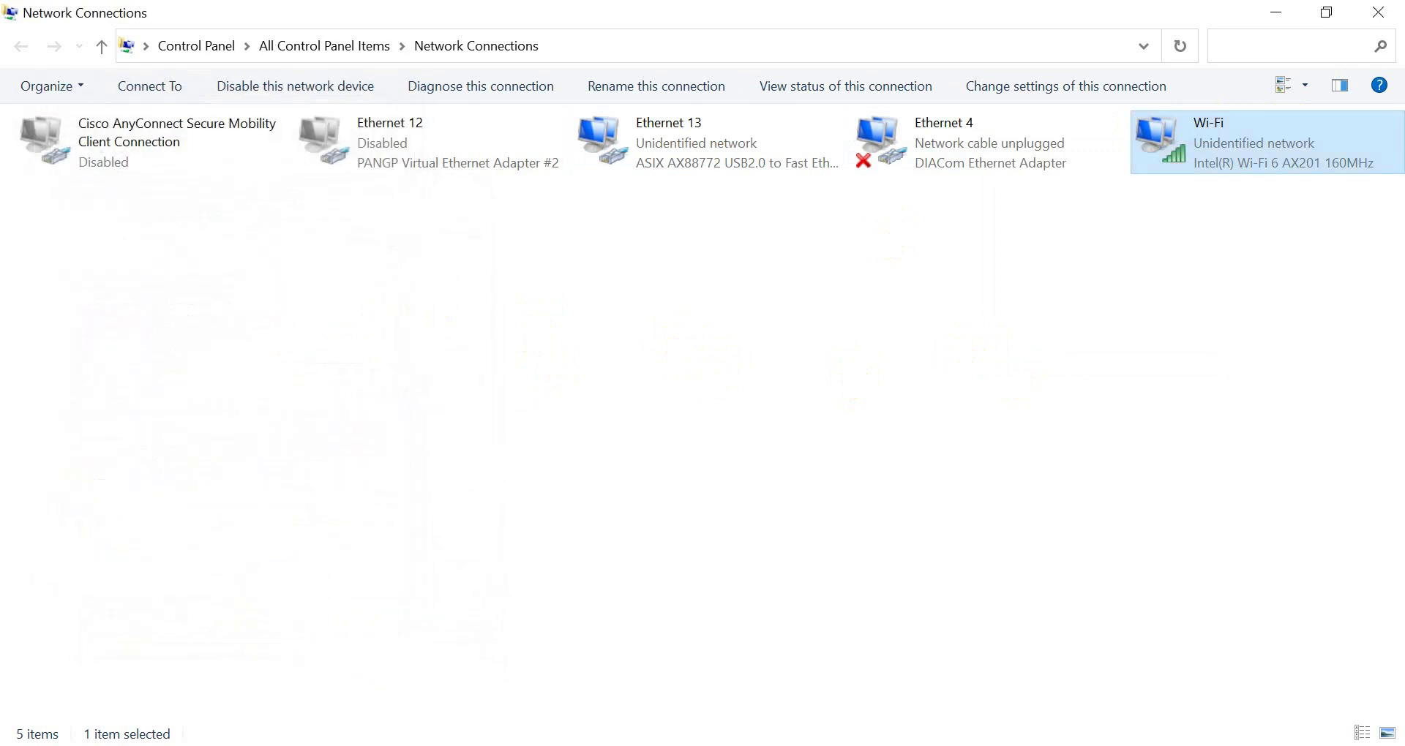
Step: Replace the meter IP 192.168.1.3 with the new 10.10 address in DPMSoft and connect
{"action": "left_click", "coordinate": [599, 696]}
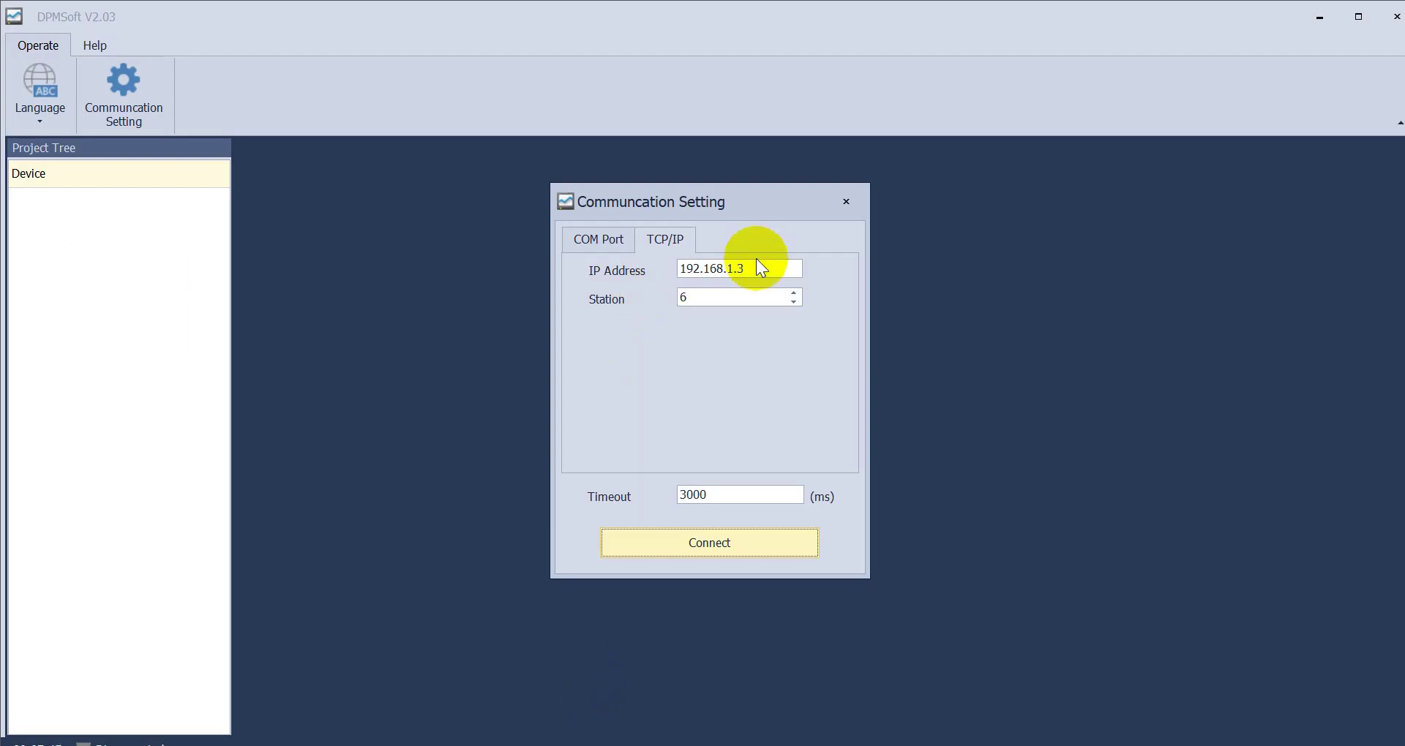
{"action": "double_click", "coordinate": [777, 274]}
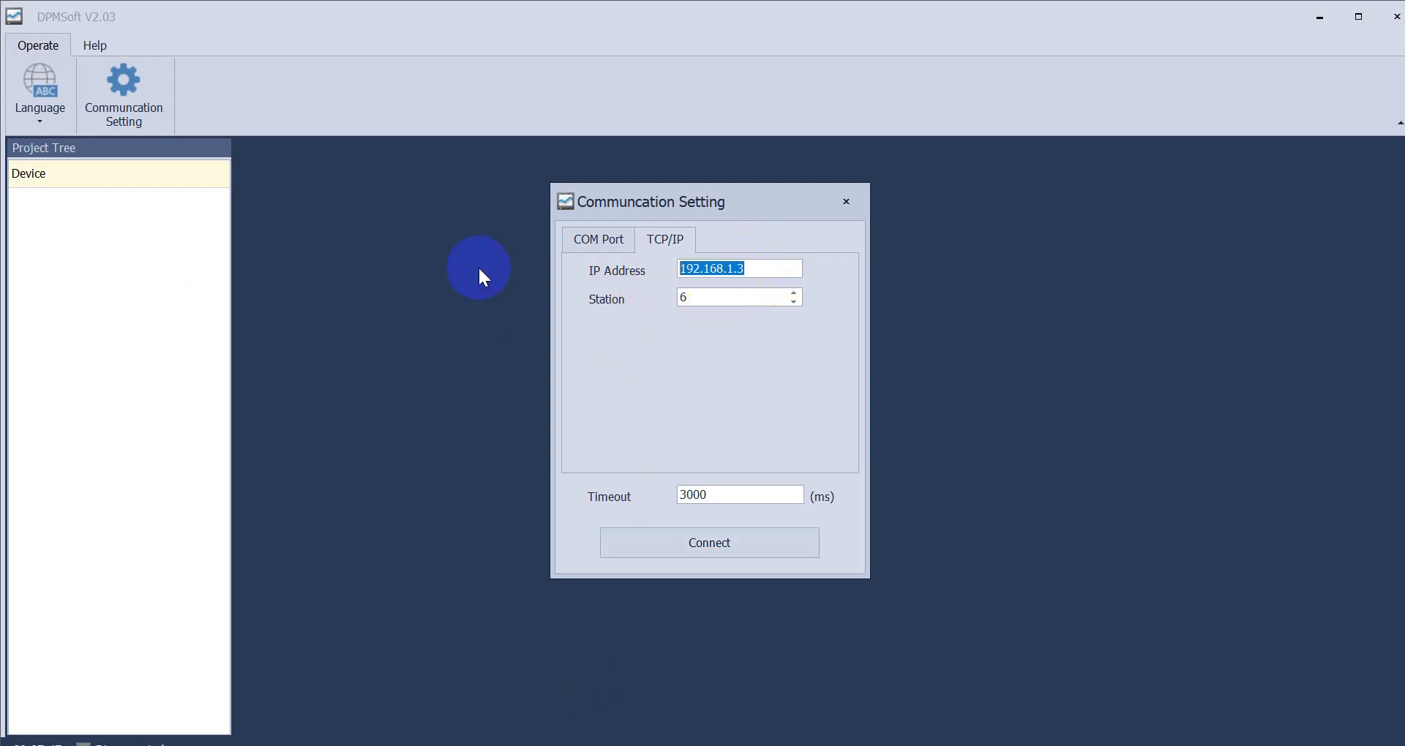
{"action": "type", "text": "10"}
{"action": "left_click", "coordinate": [748, 543]}
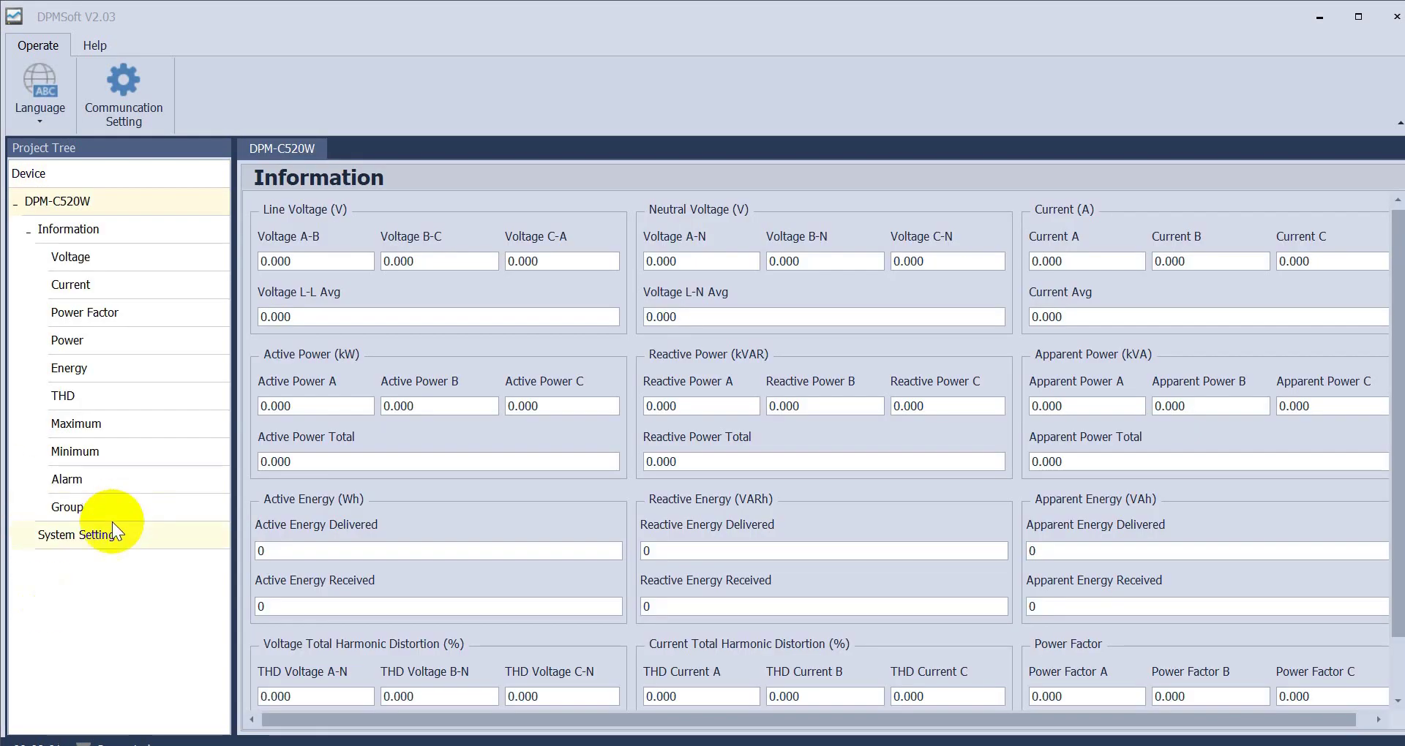
Step: Open the meter's System Setting page to check station 6 and SSID DPM_Test
{"action": "left_click", "coordinate": [97, 537]}
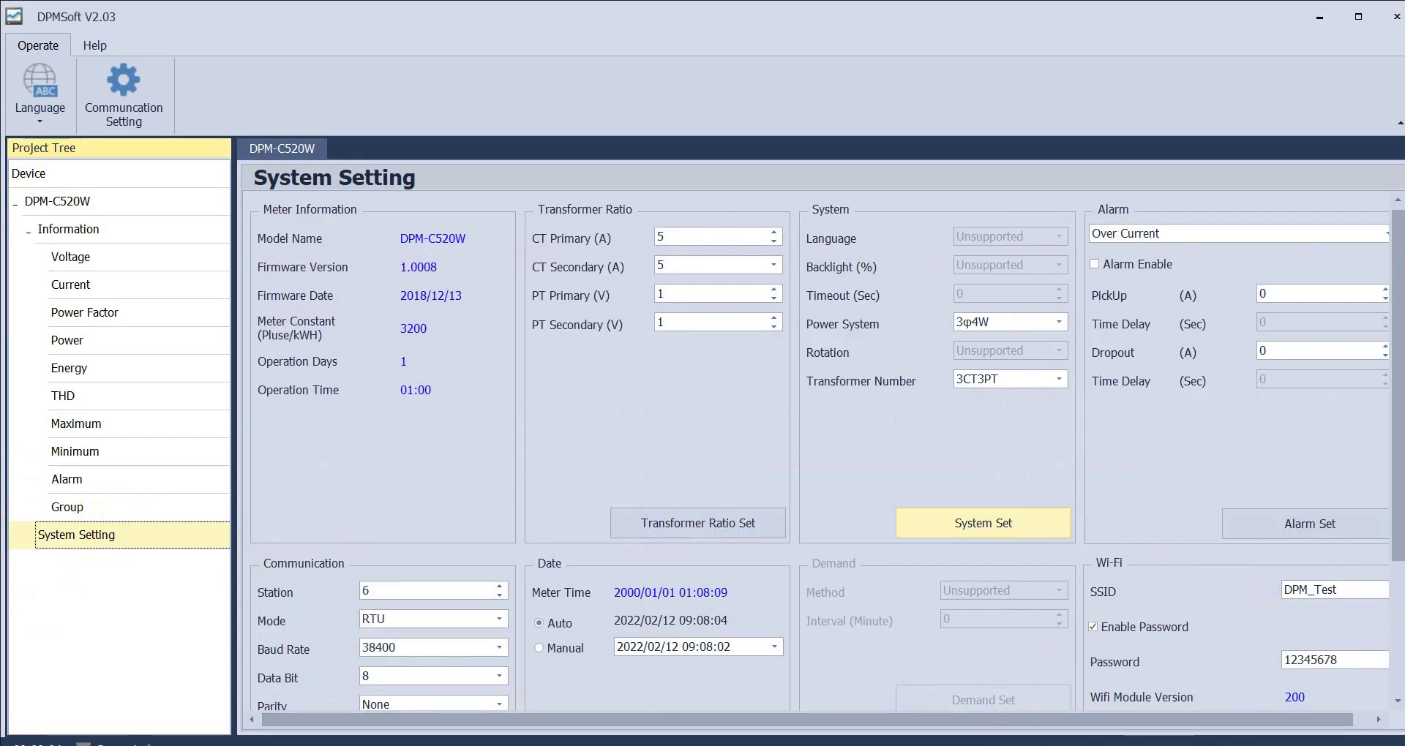
{"action": "scroll", "coordinate": [1306, 644], "scroll_direction": "down", "scroll_amount": 3}
{"action": "scroll", "coordinate": [756, 515], "scroll_direction": "up", "scroll_amount": 3}
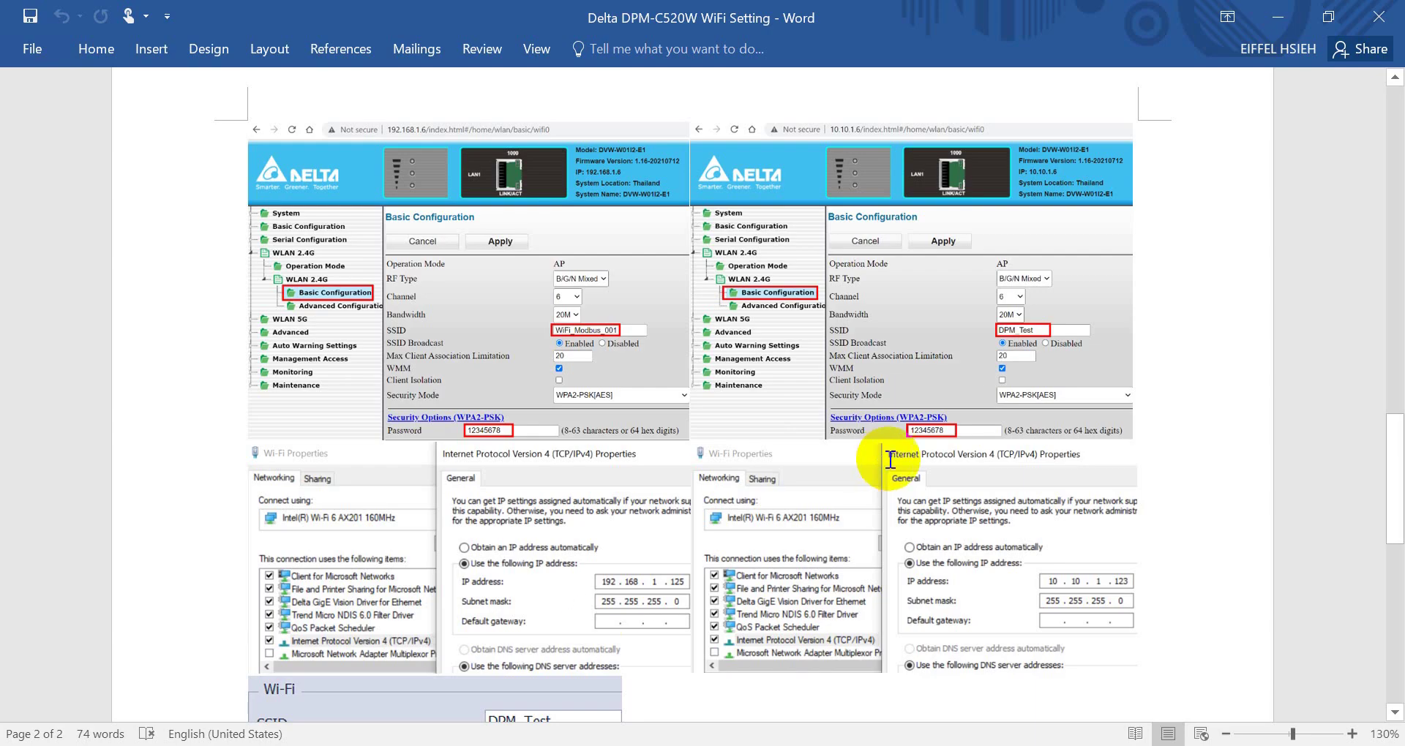
Step: Scroll the Word guide up to the table of original and new SSID, meter IP and AP IP
{"action": "scroll", "coordinate": [893, 351], "scroll_direction": "up", "scroll_amount": 8}
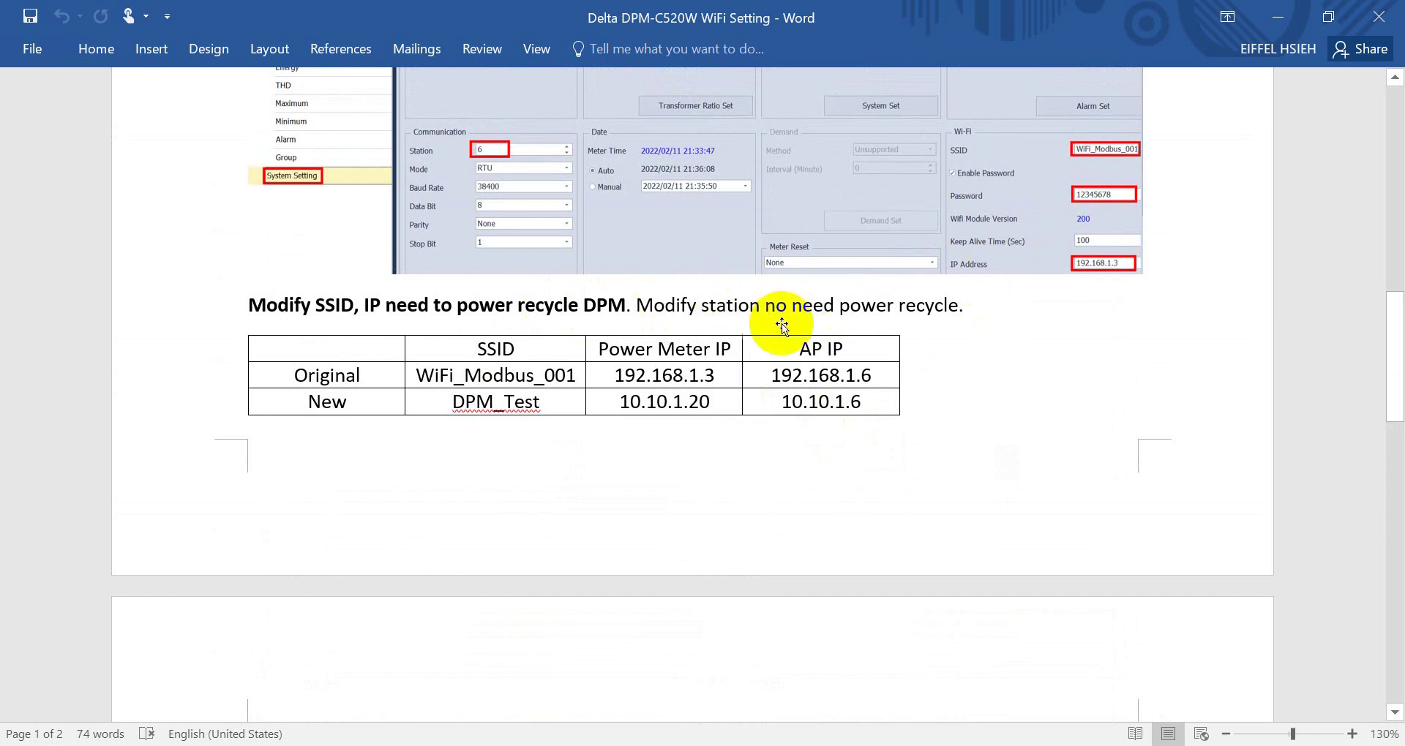
{"action": "scroll", "coordinate": [784, 315], "scroll_direction": "up", "scroll_amount": 3}
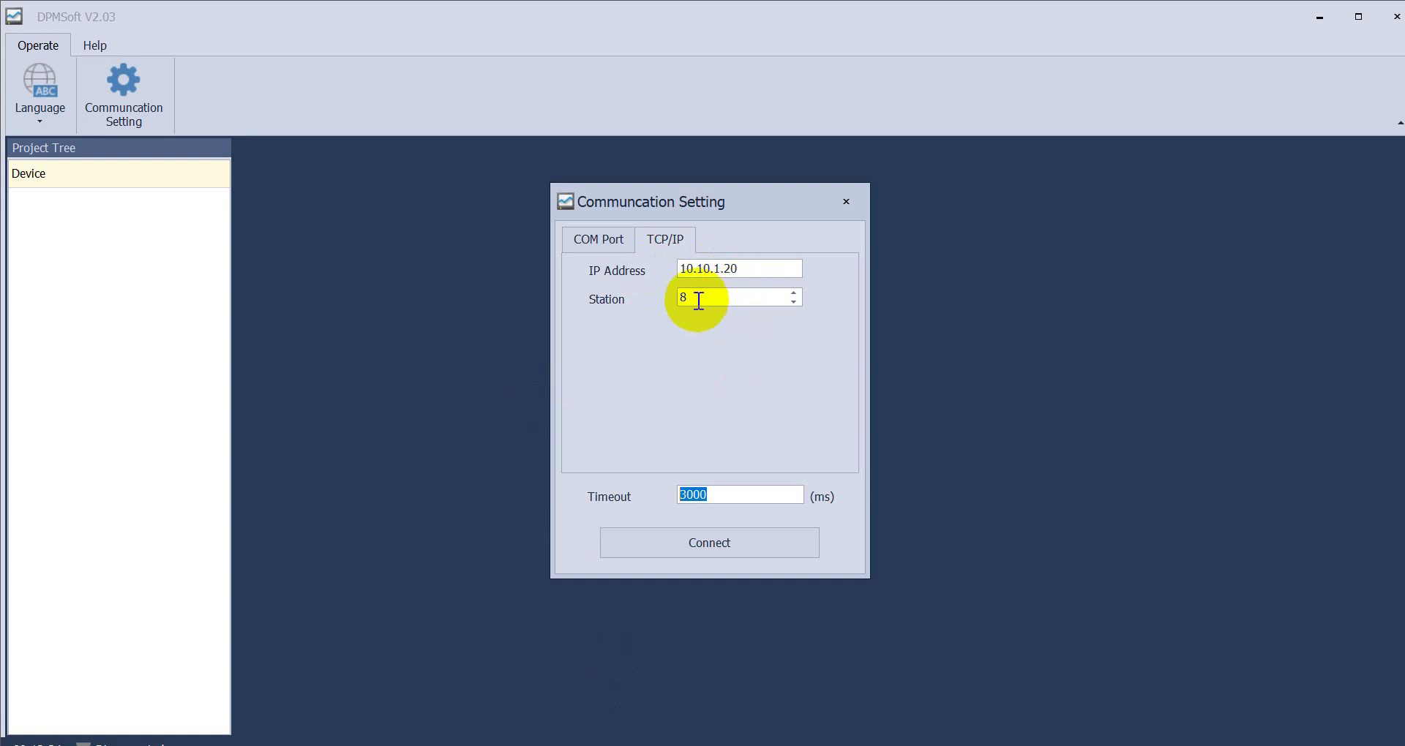
Step: Connect to 10.10.1.20 as station 8 and review System Setting, confirming SSID DPM_Test
{"action": "left_click", "coordinate": [713, 545]}
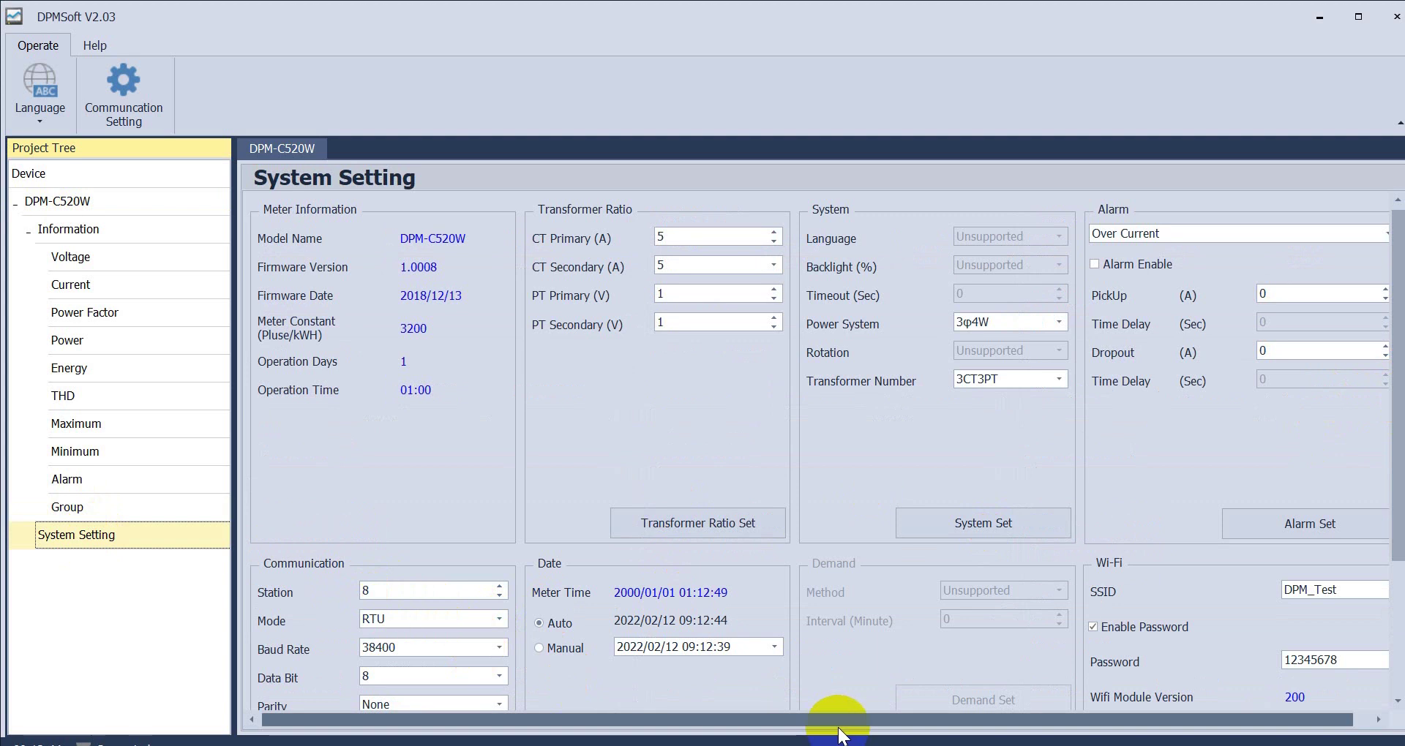
{"action": "left_click", "coordinate": [1362, 720]}
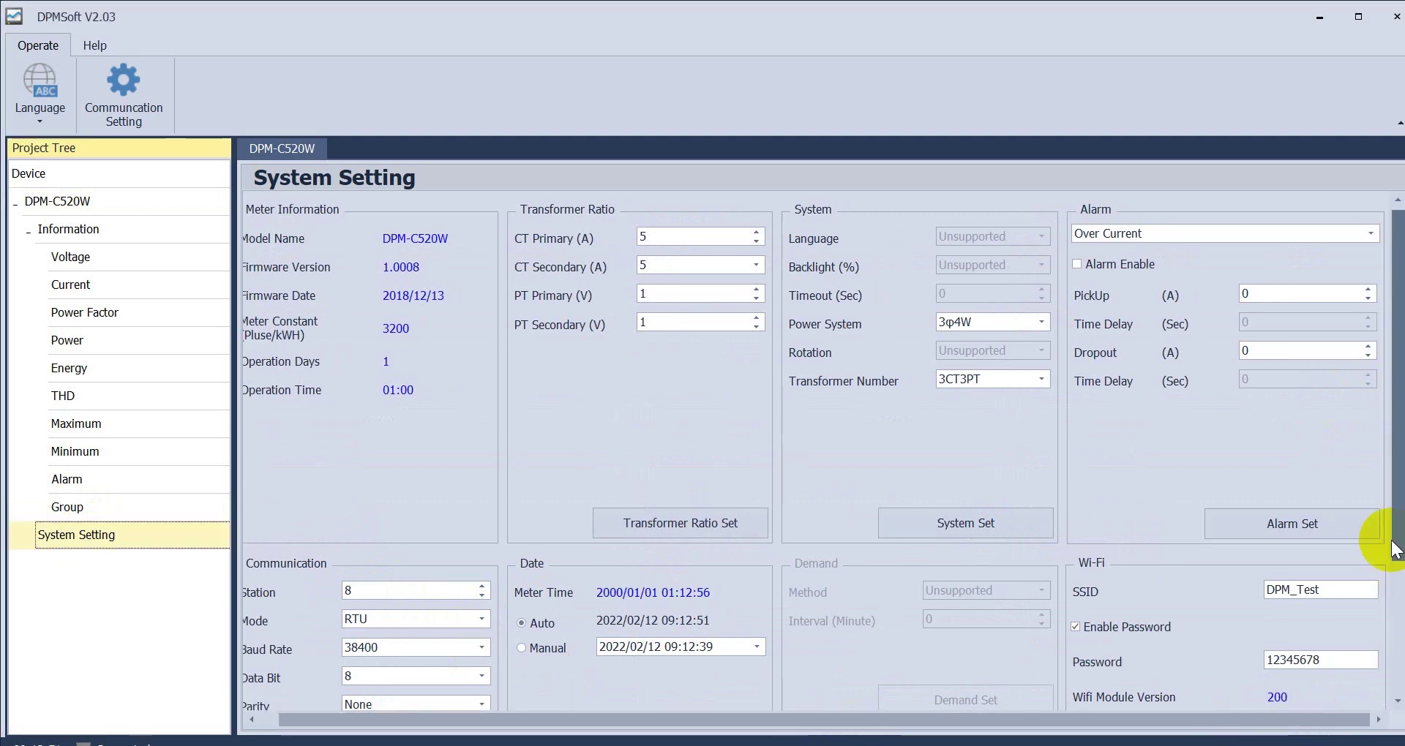
{"action": "left_click_drag", "start_coordinate": [1393, 545], "coordinate": [1385, 652]}
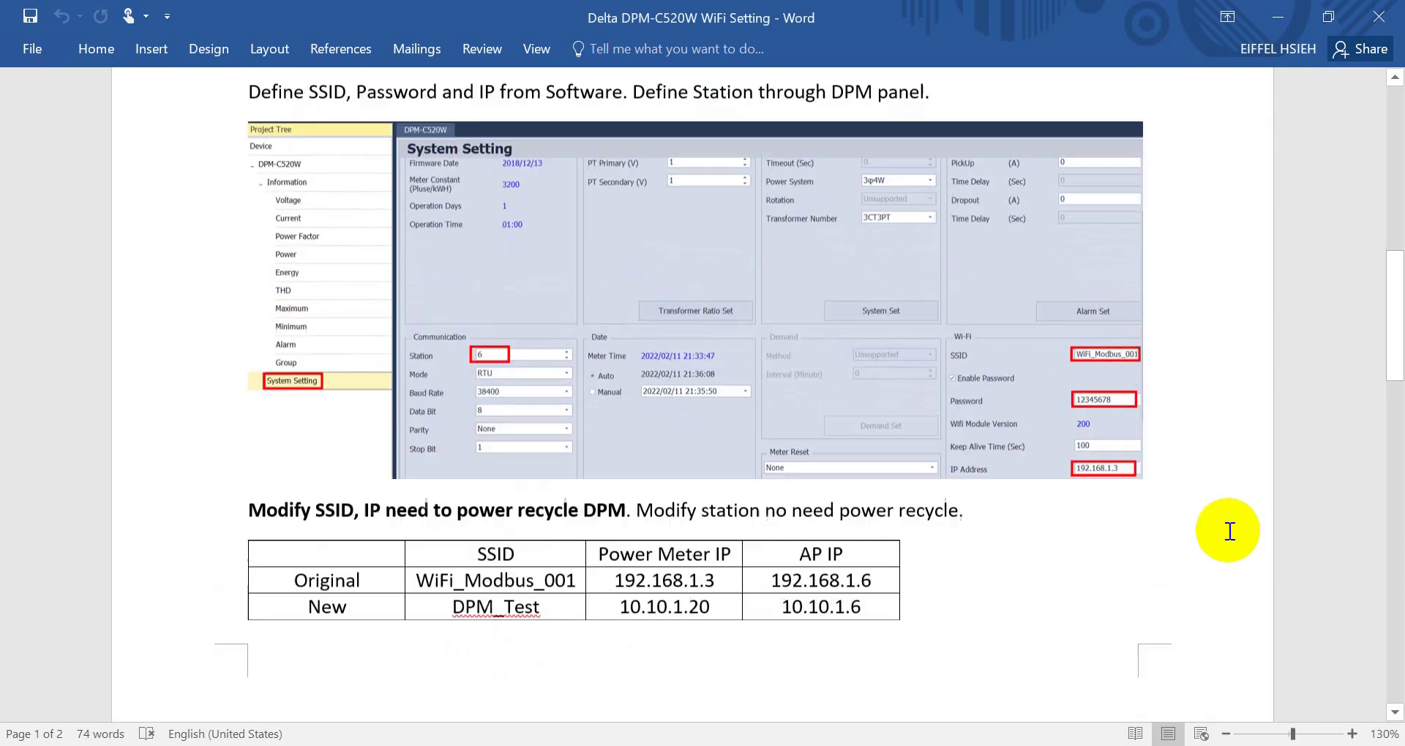
{"action": "scroll", "coordinate": [1232, 532], "scroll_direction": "up", "scroll_amount": 5}
{"action": "scroll", "coordinate": [1232, 532], "scroll_direction": "up", "scroll_amount": 2}
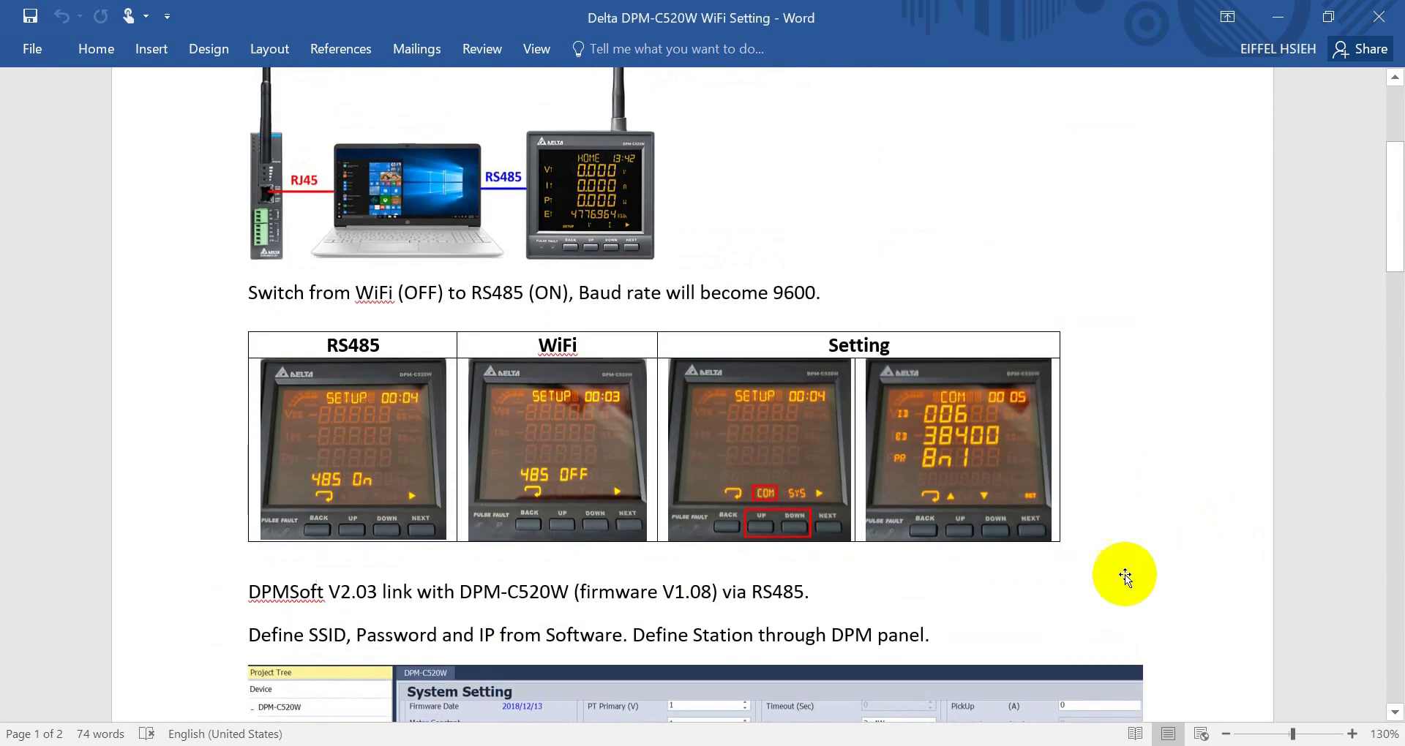